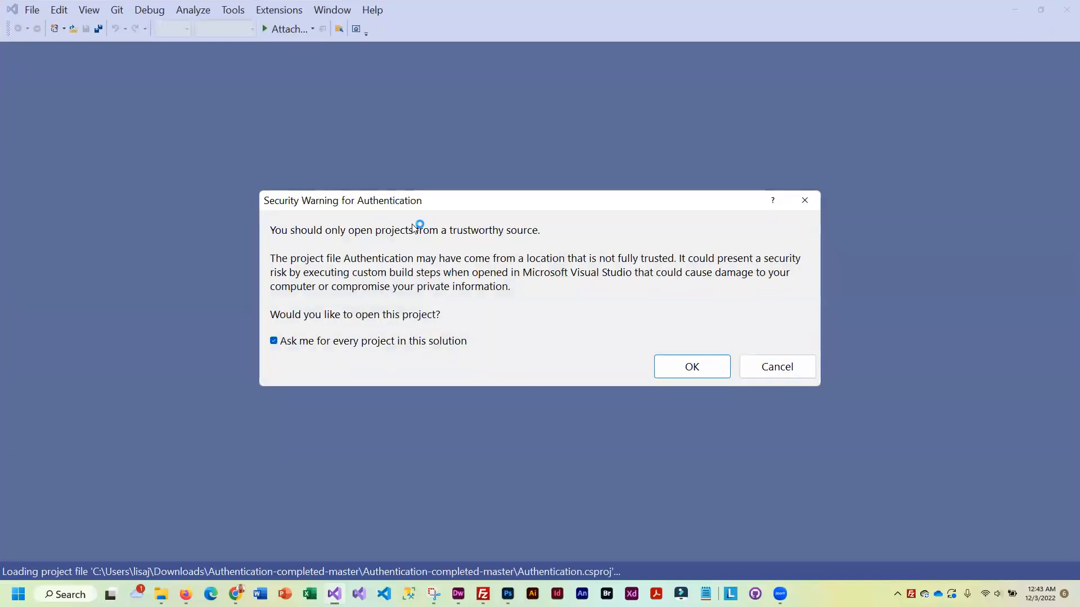
Accept the Authentication project's security warning, open SQL Server Object Explorer and close the floating Properties window
click(691, 366)
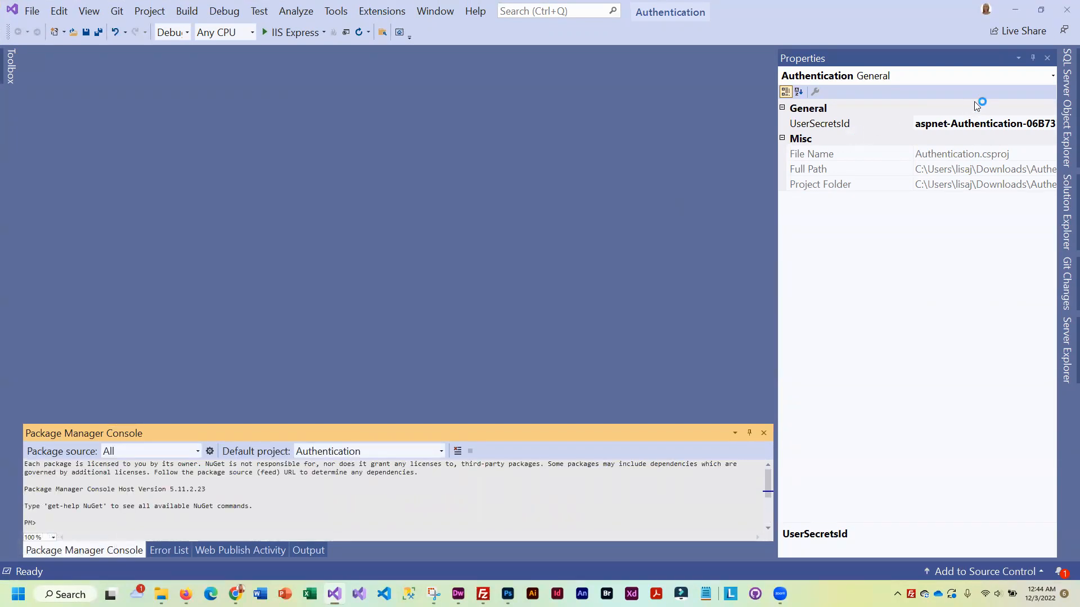
click(1065, 91)
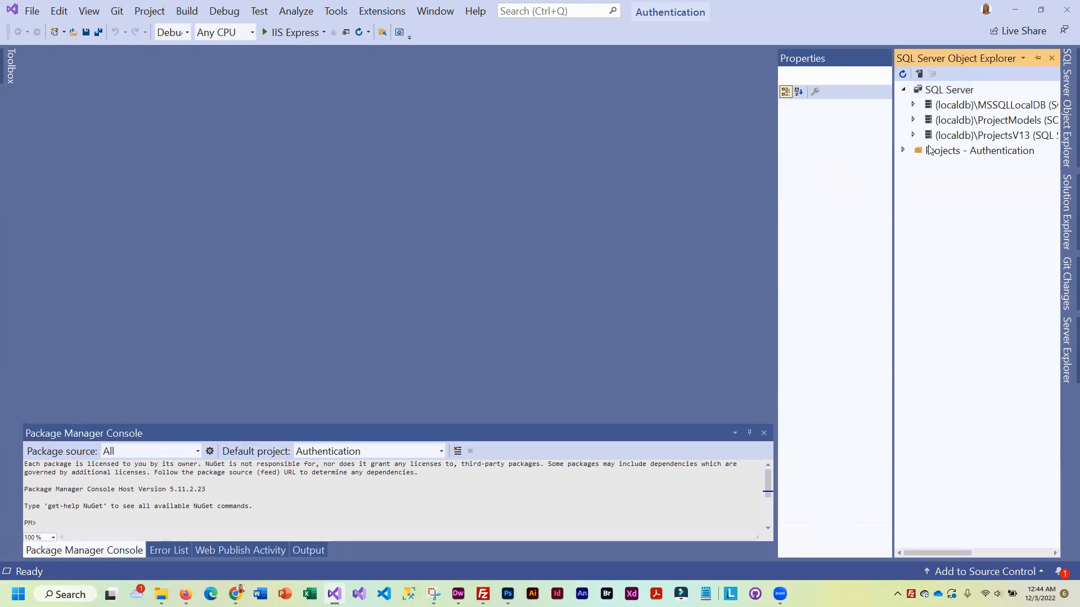
double_click(861, 60)
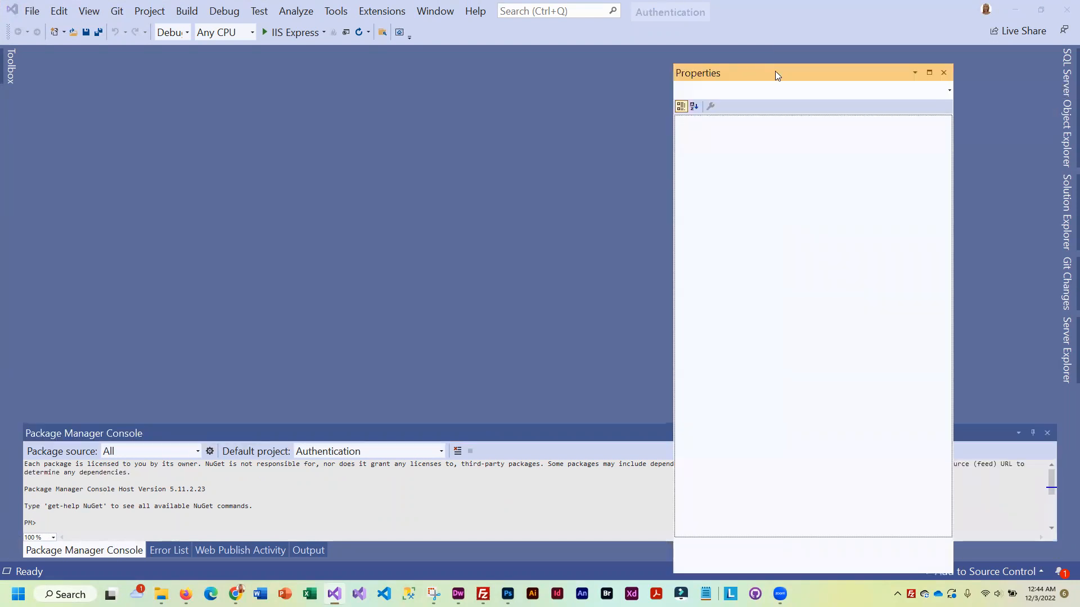
click(945, 74)
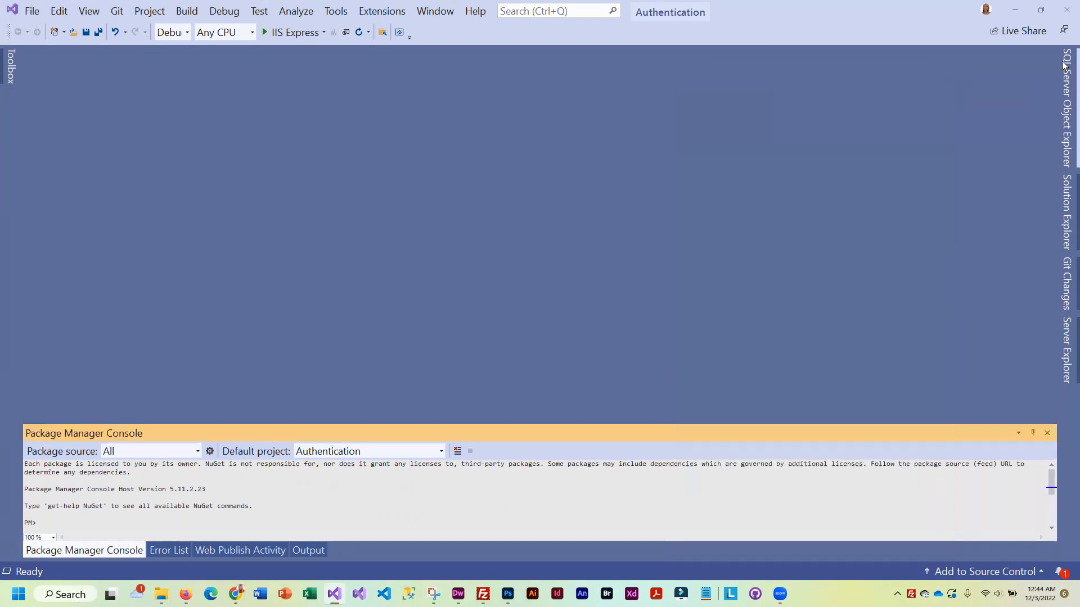
mouse_move(1065, 68)
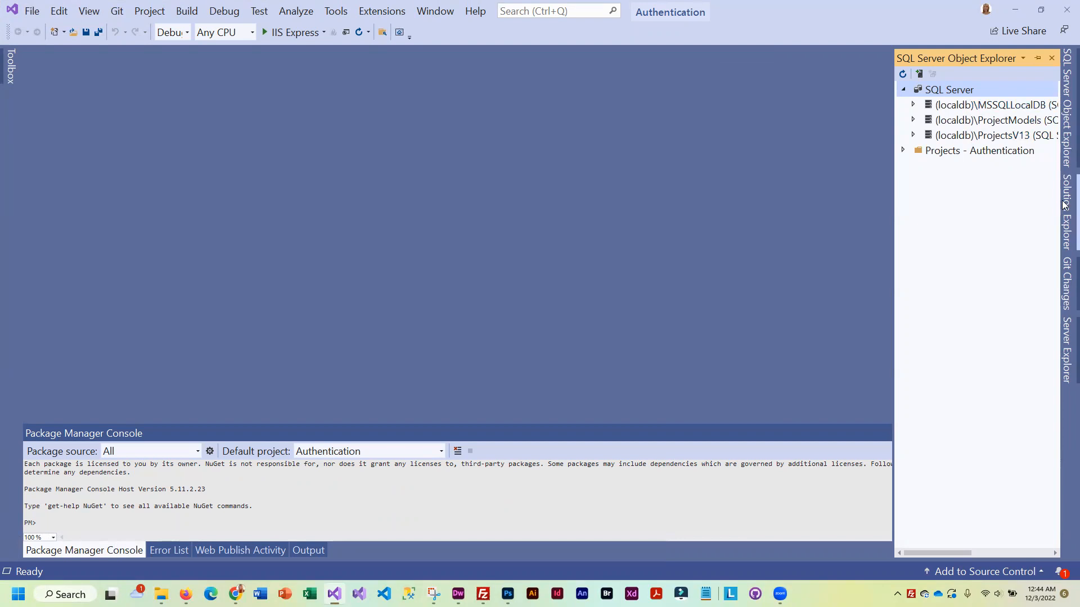
Expand the Authentication project and run Clean Solution from the Build menu
mouse_move(1065, 209)
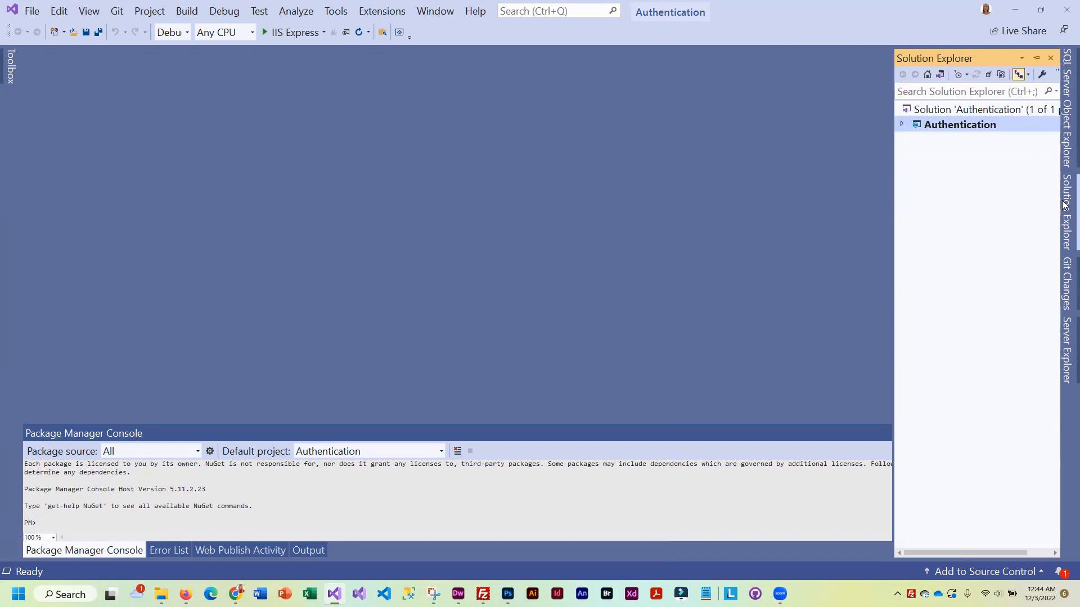
click(902, 124)
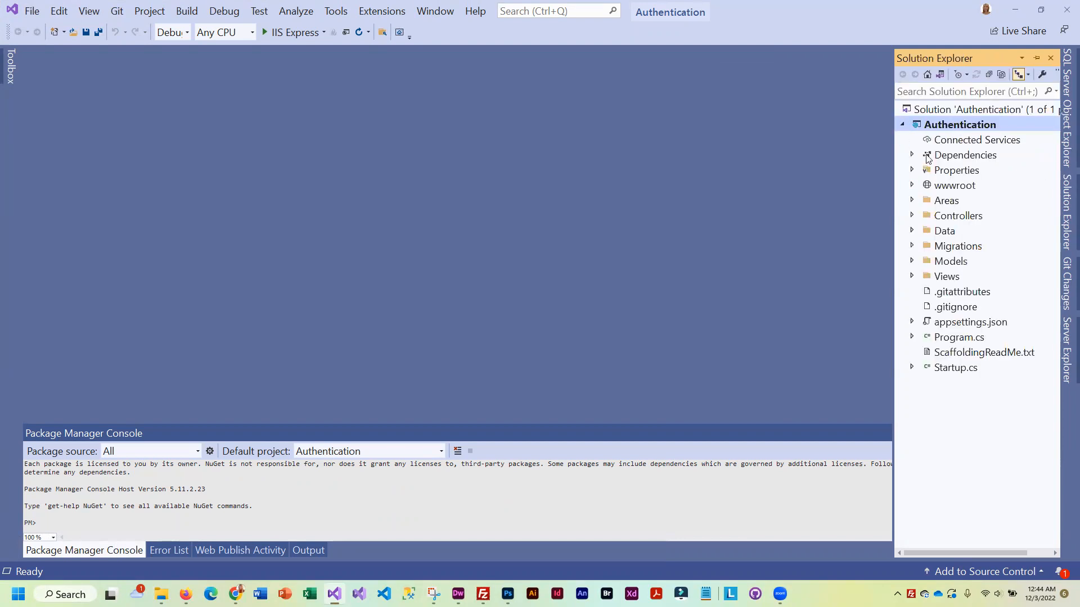
click(186, 10)
click(232, 61)
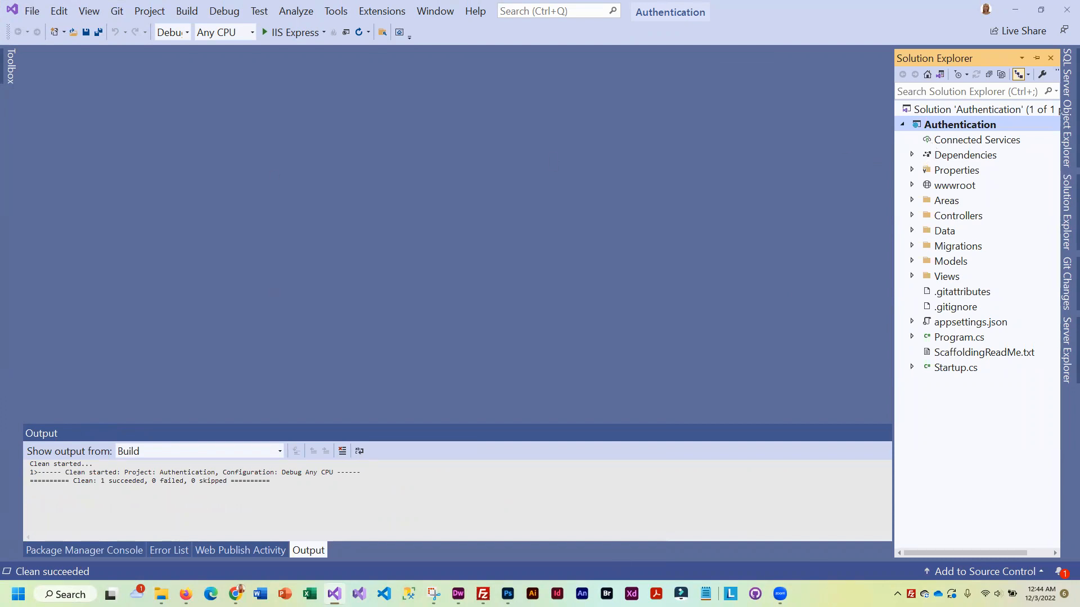
Open Controllers/RoleController.cs and inspect its commented-out readpolicy and writepolicy Authorize lines
click(912, 217)
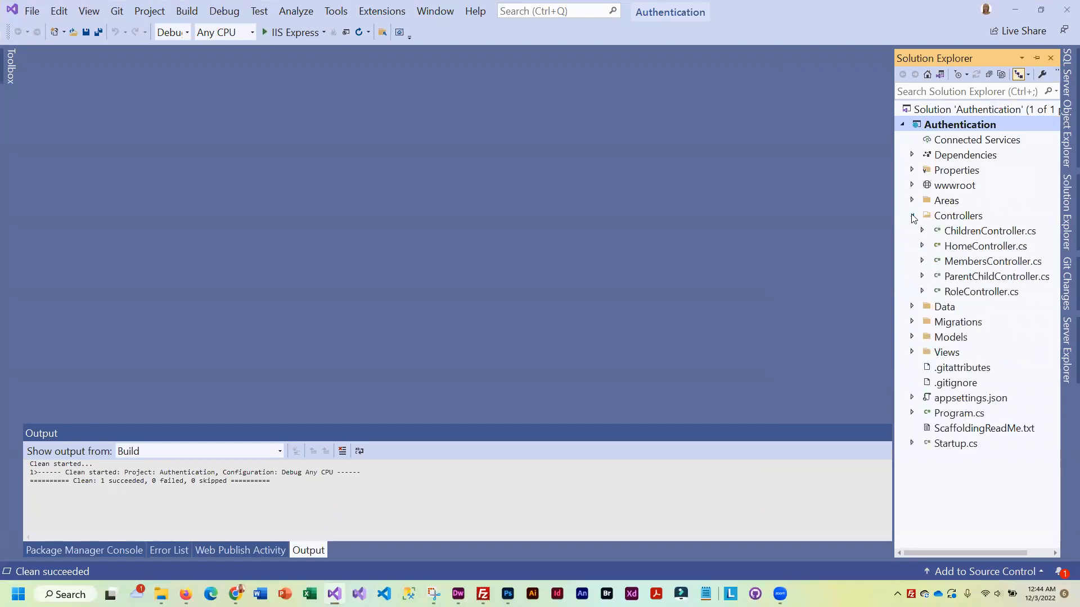
click(939, 294)
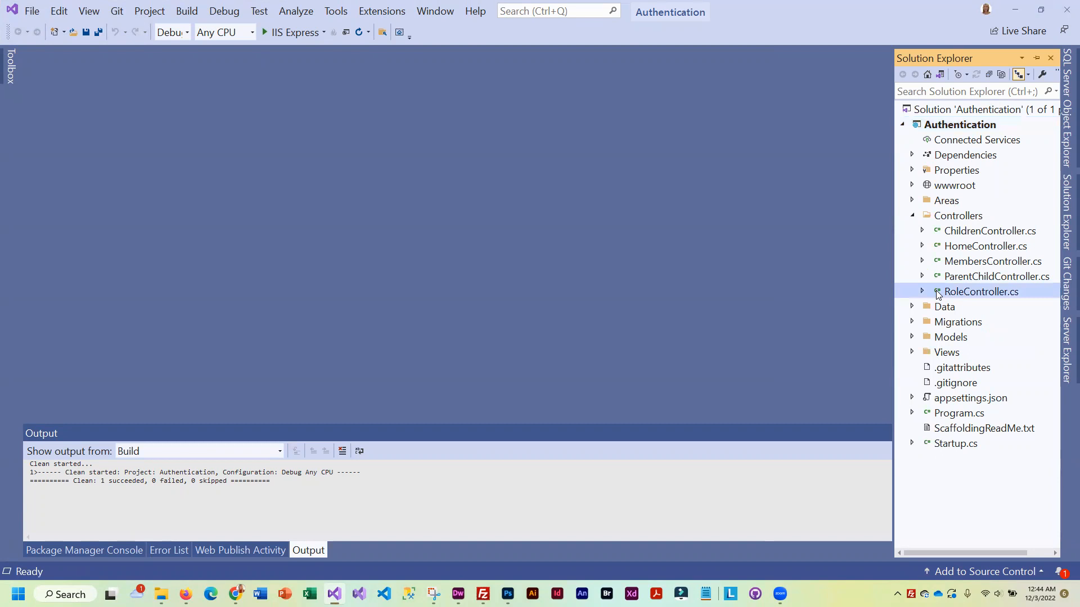
double_click(939, 293)
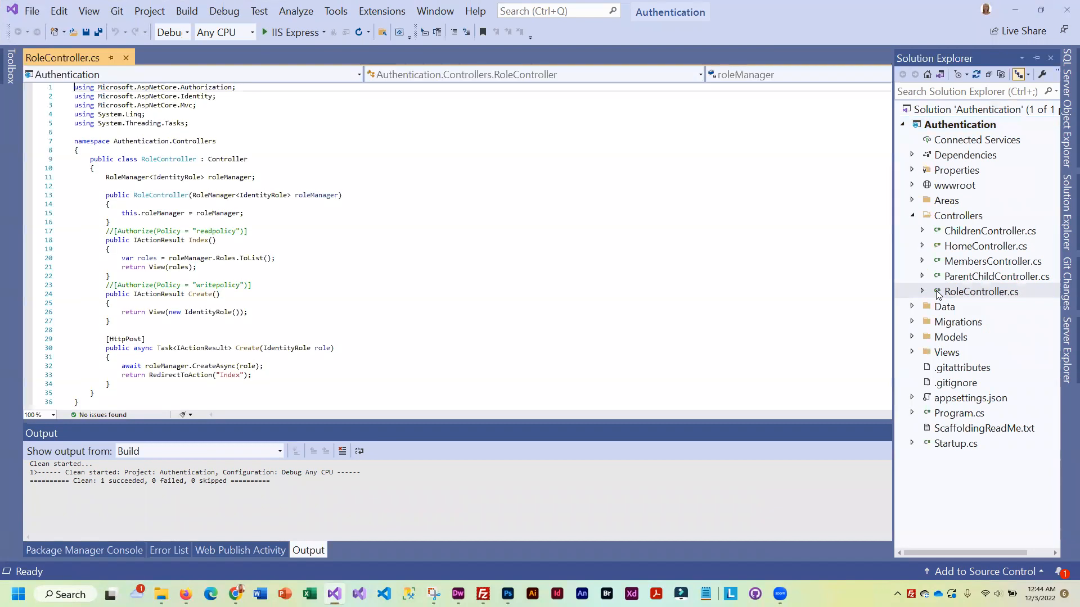
click(102, 232)
click(106, 286)
drag(107, 286, 115, 285)
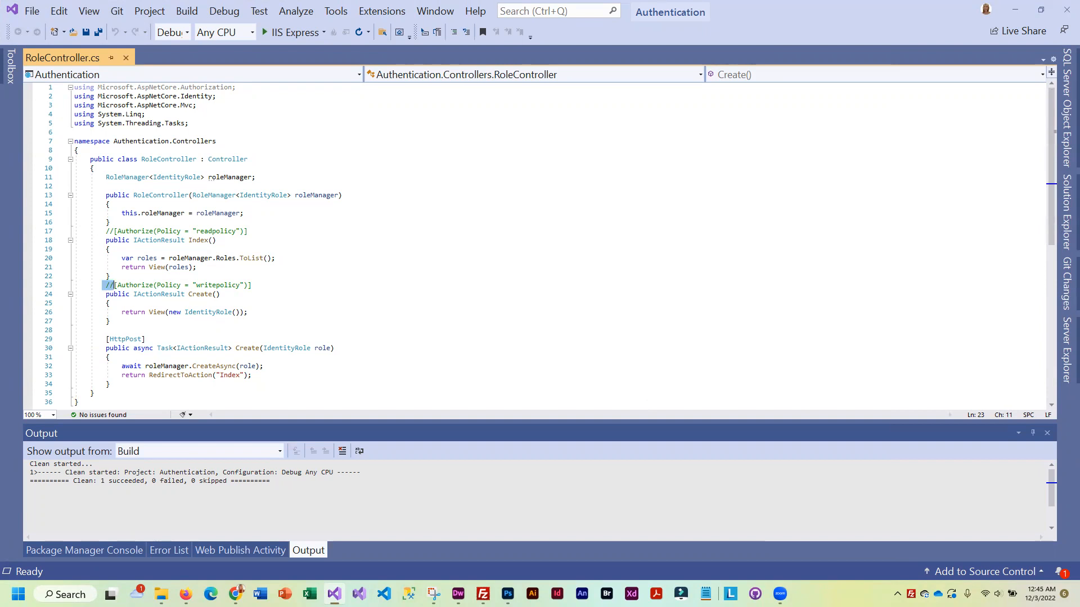
click(1063, 207)
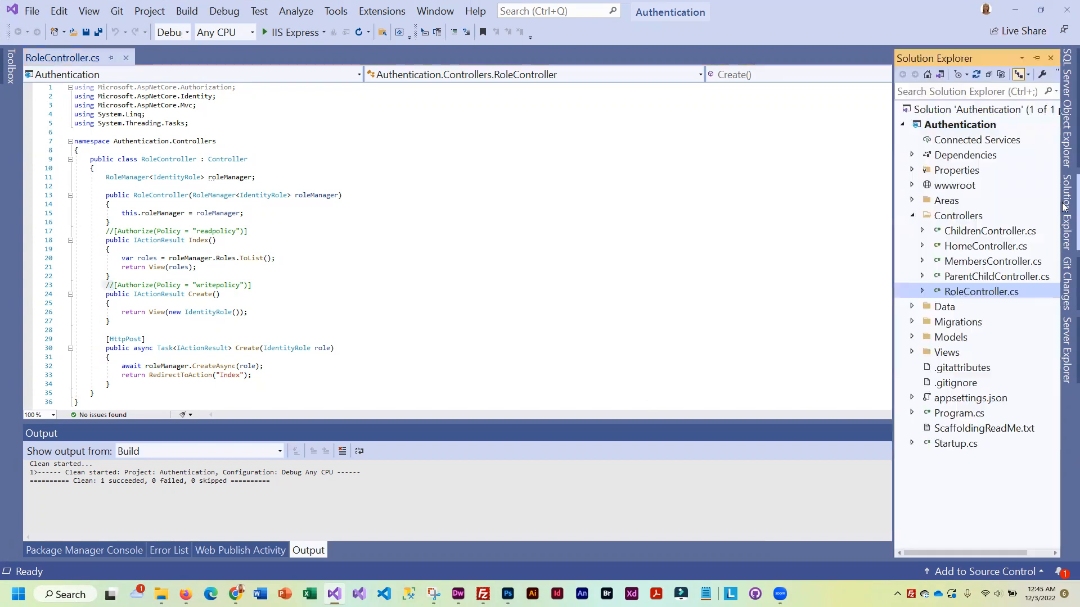
In MembersController.cs, add // before the [Authorize] lines above Index() and Details()
double_click(937, 263)
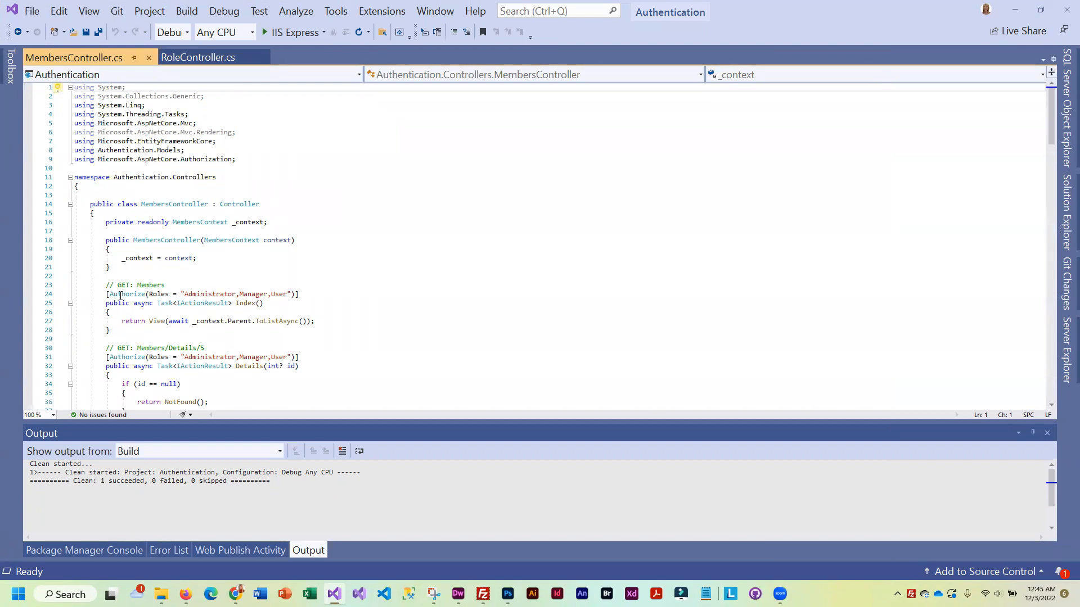
click(107, 295)
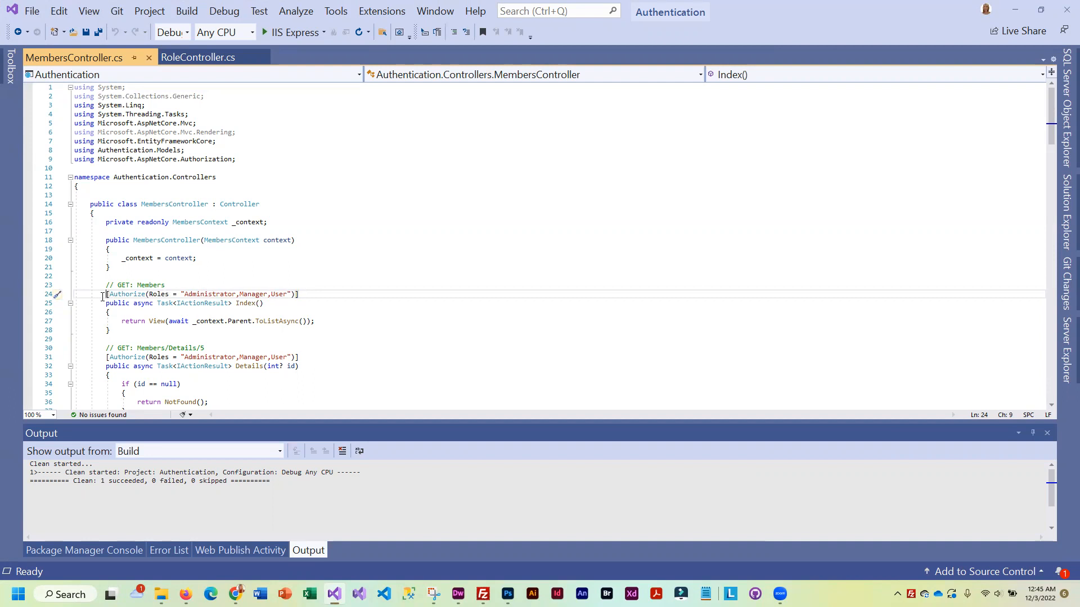
text(//)
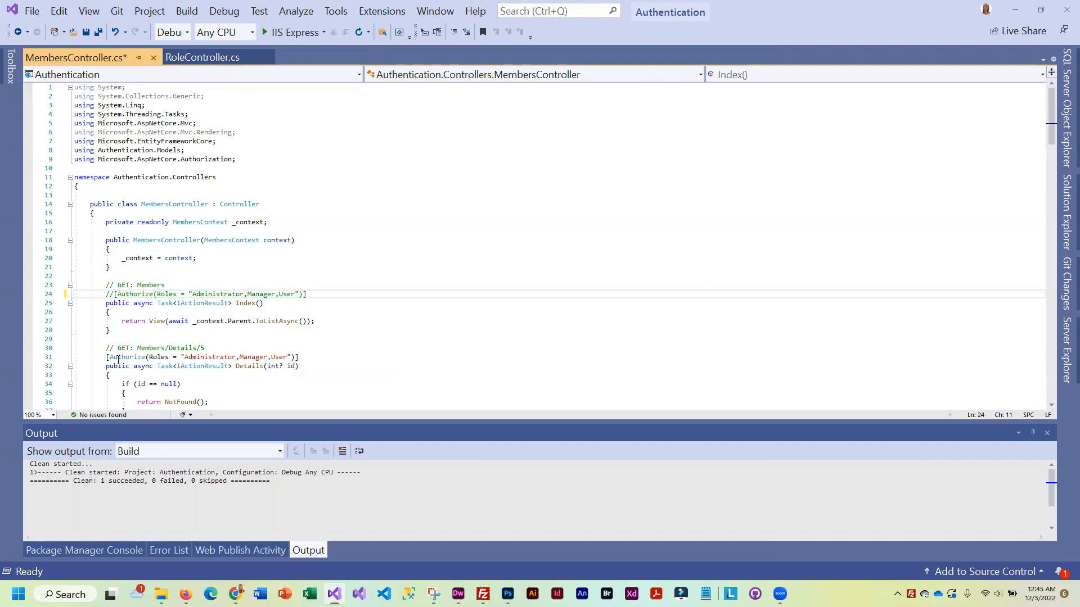
click(106, 357)
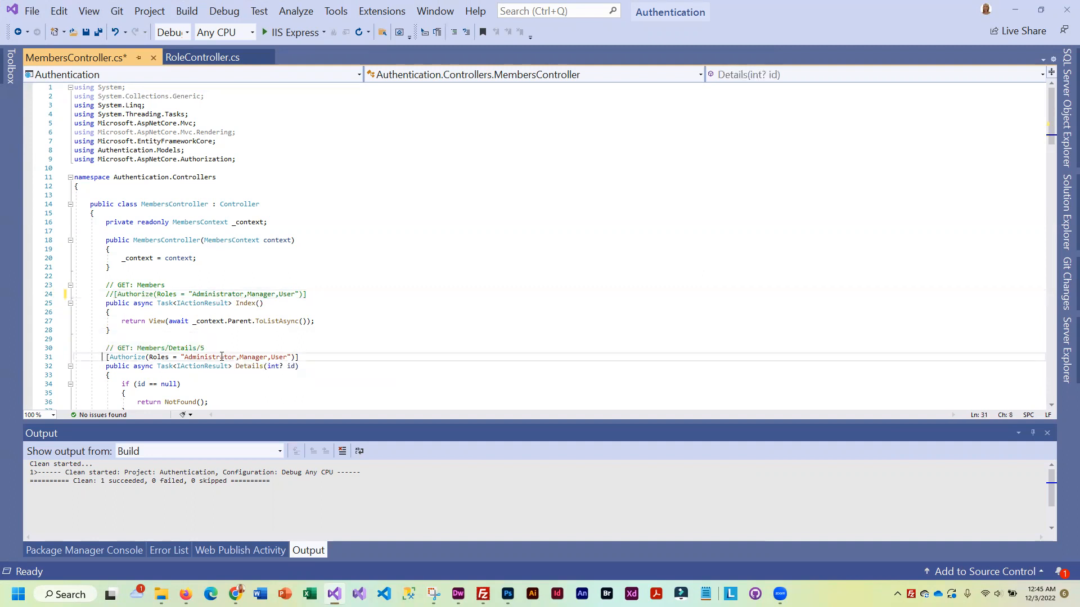
text(//)
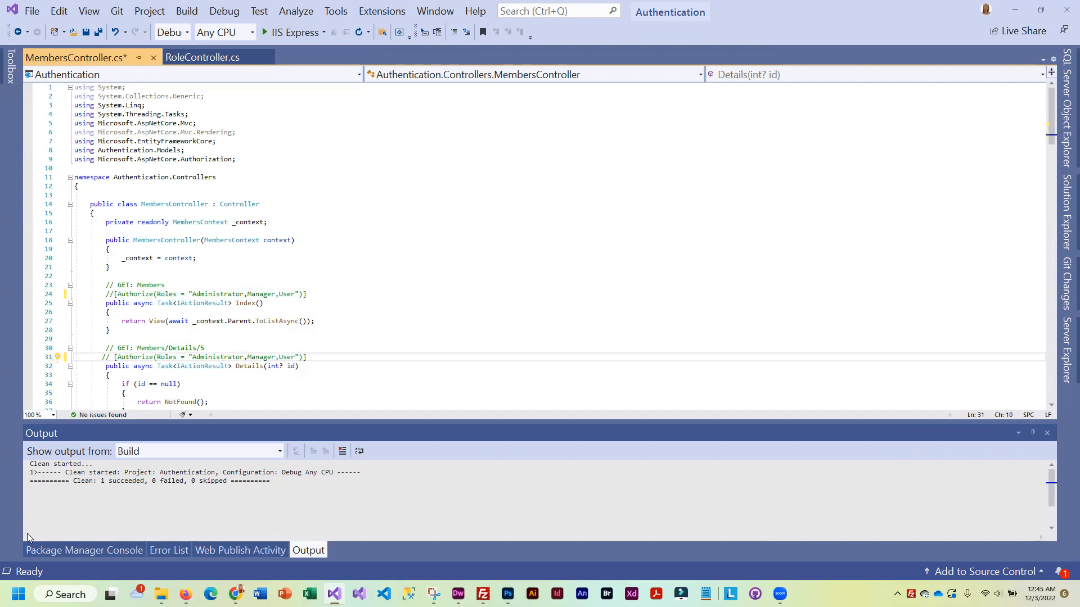
scroll(458, 333, down, 7)
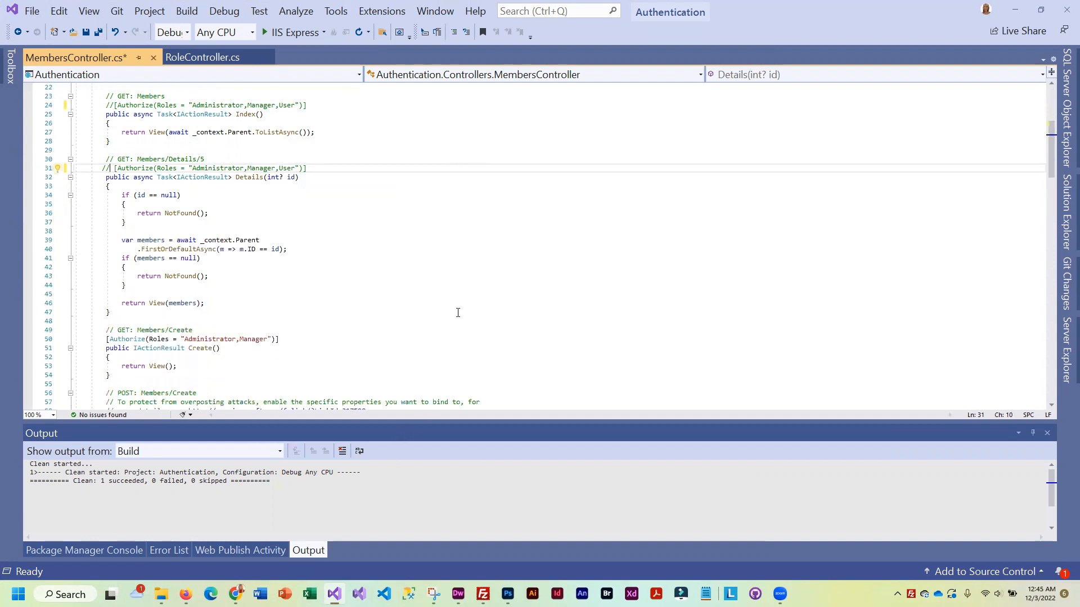
Build the solution and launch the site locally with IIS Express
click(187, 12)
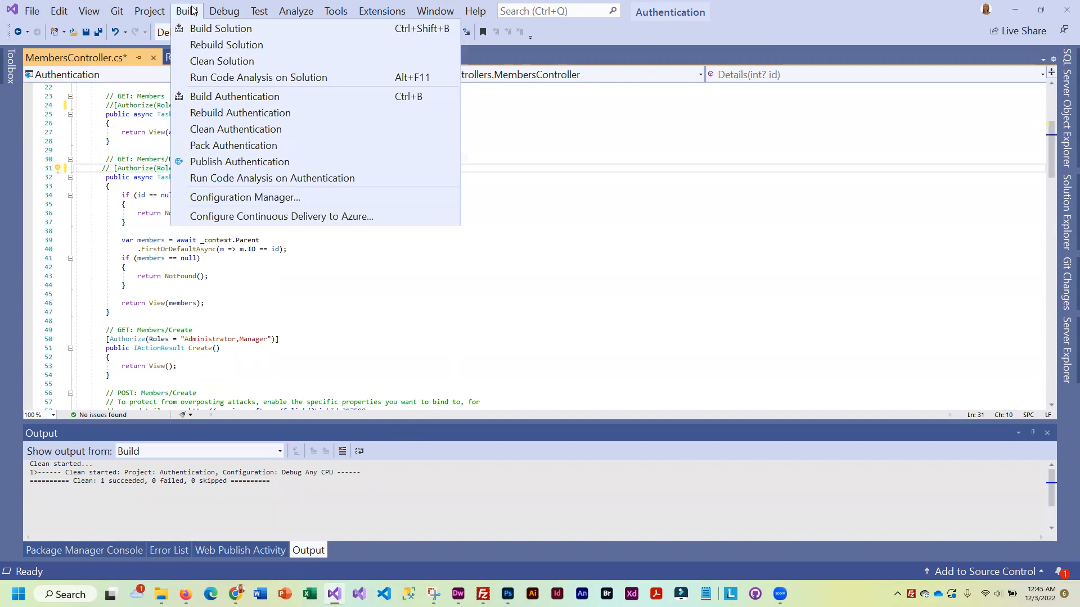
click(207, 30)
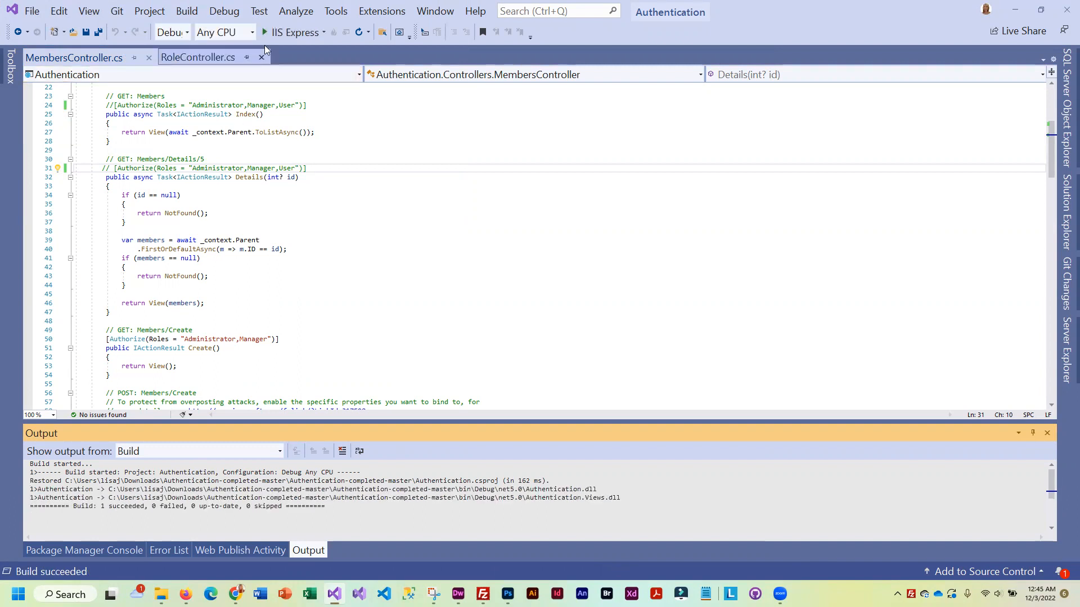
click(292, 32)
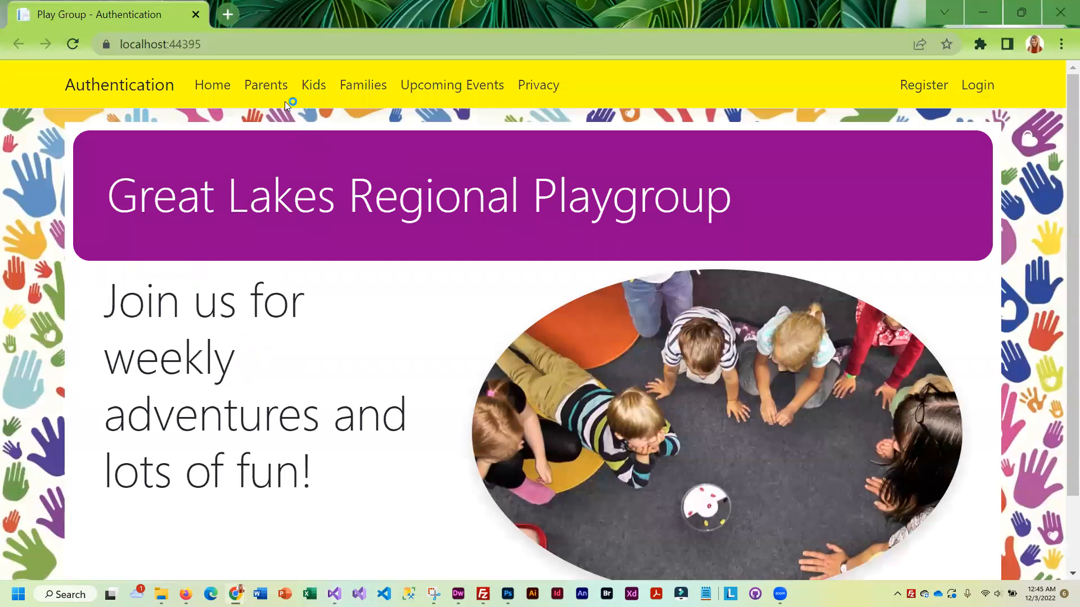
Open Parents, view the first parent's details, then attempt Edit, which redirects to login
click(272, 88)
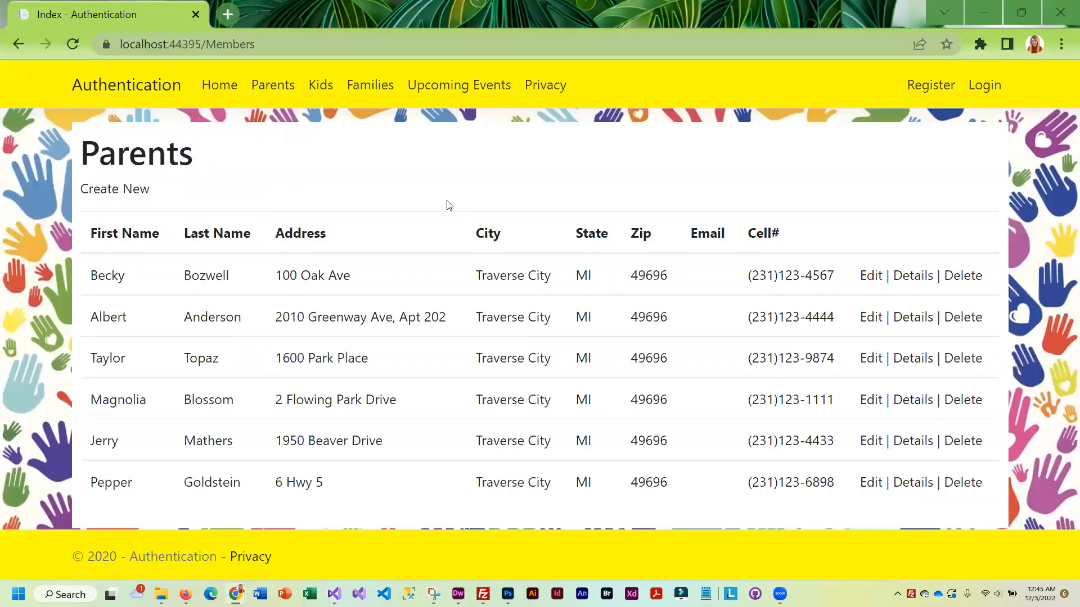
click(919, 284)
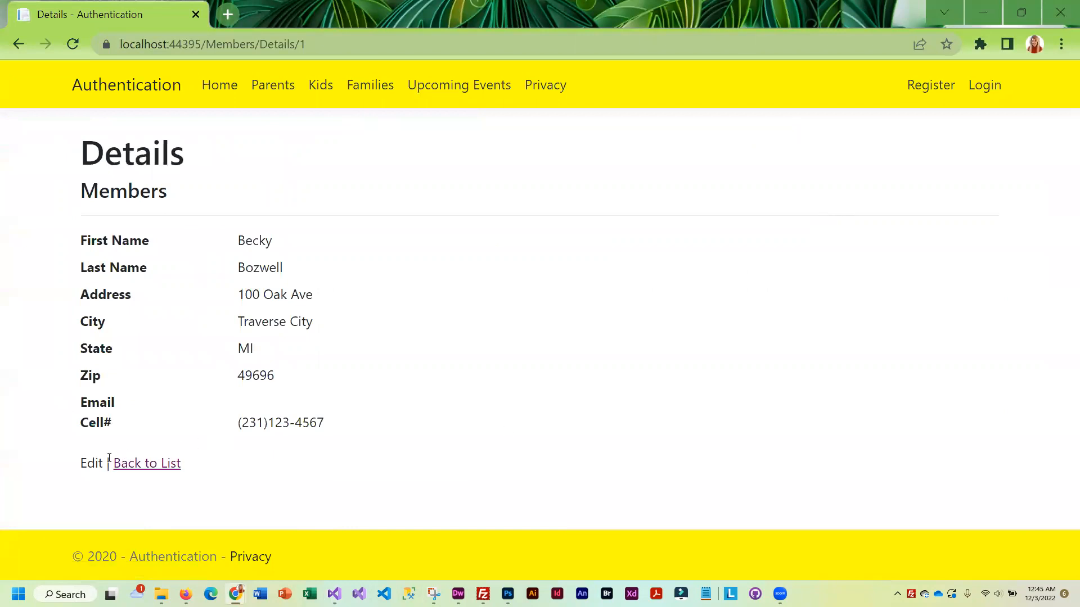
click(89, 464)
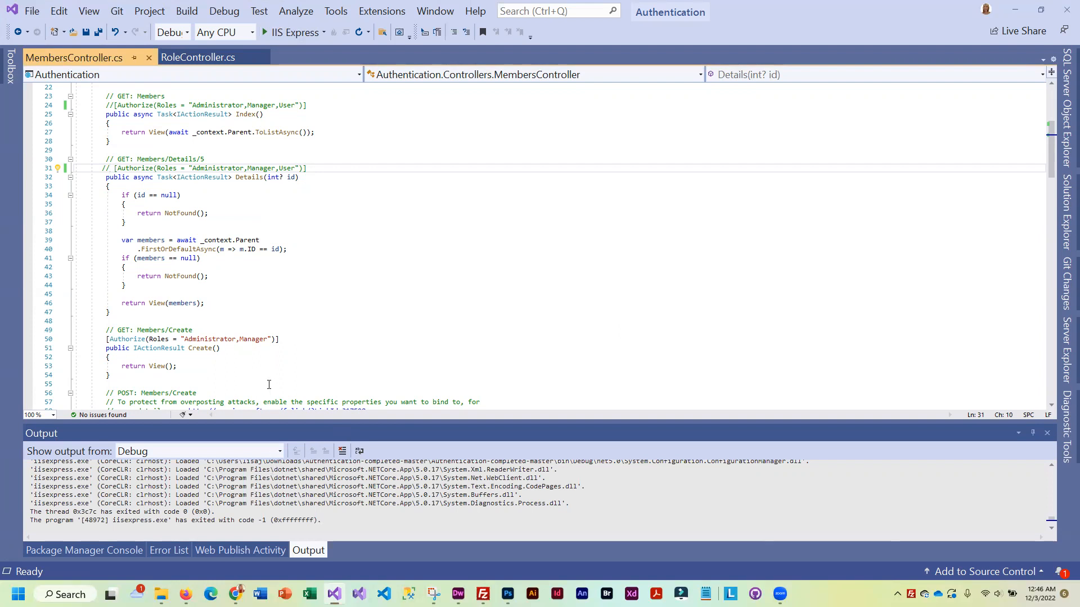
Switch to the browser and close the RPMovies site tab
mouse_move(186, 595)
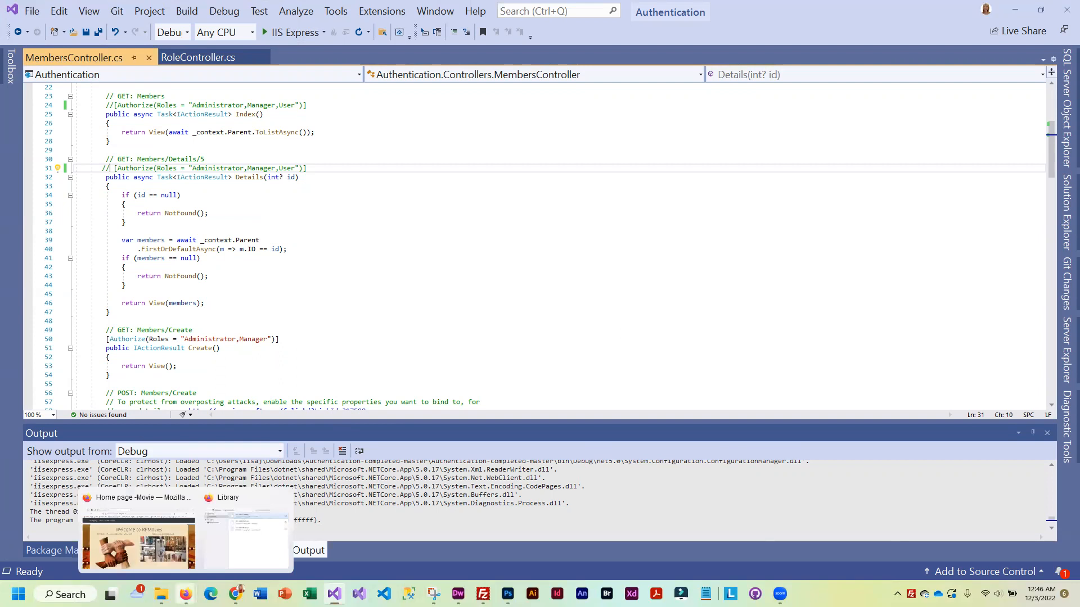
click(153, 518)
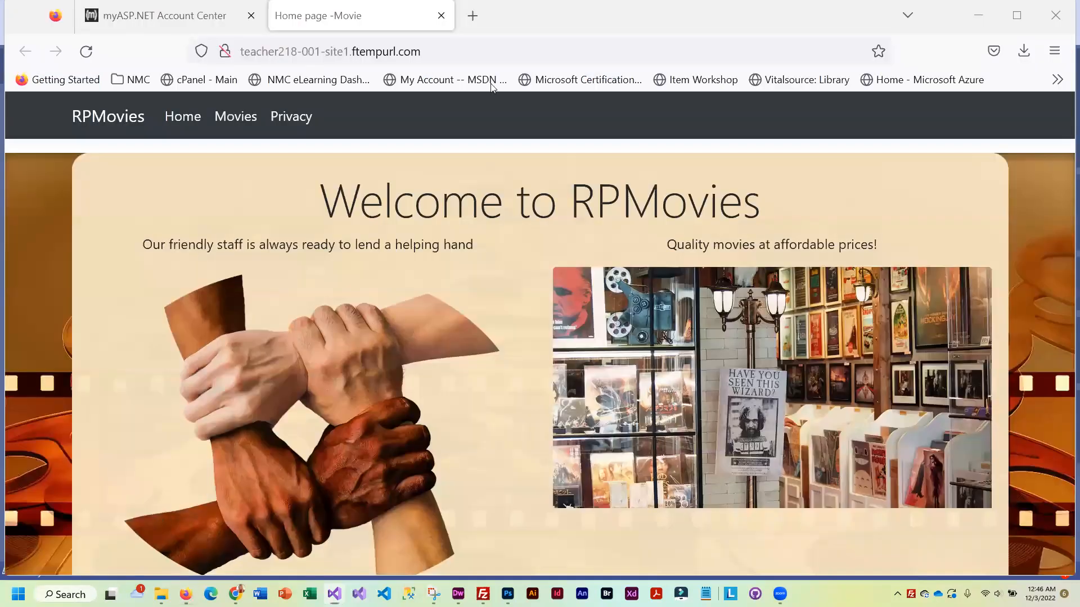
click(440, 16)
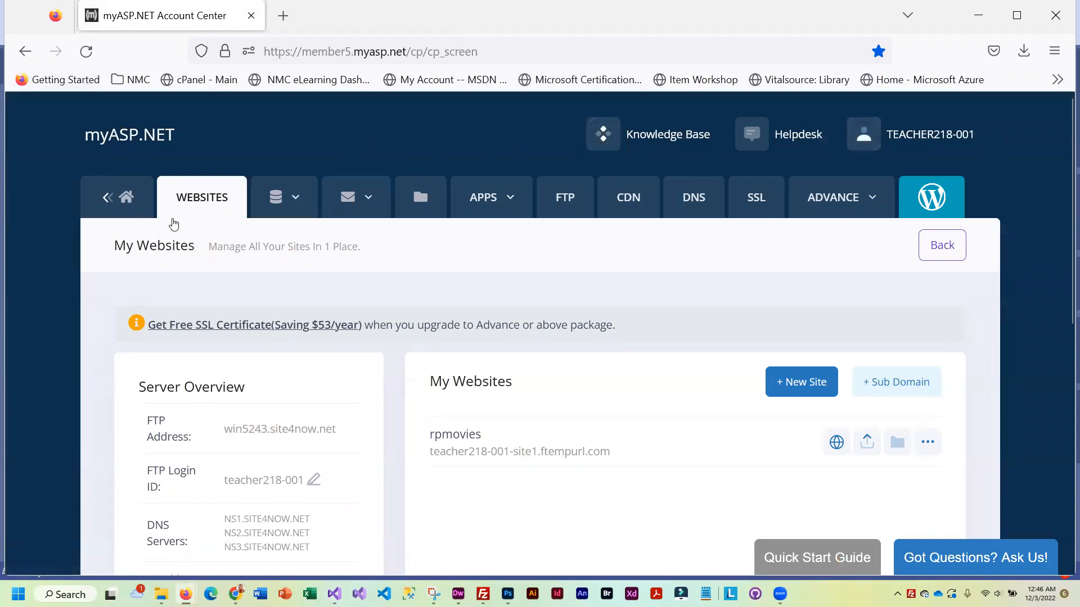
scroll(251, 322, down, 3)
scroll(169, 253, up, 3)
Open the hosting account's control panel from the myASP.NET account home
click(129, 194)
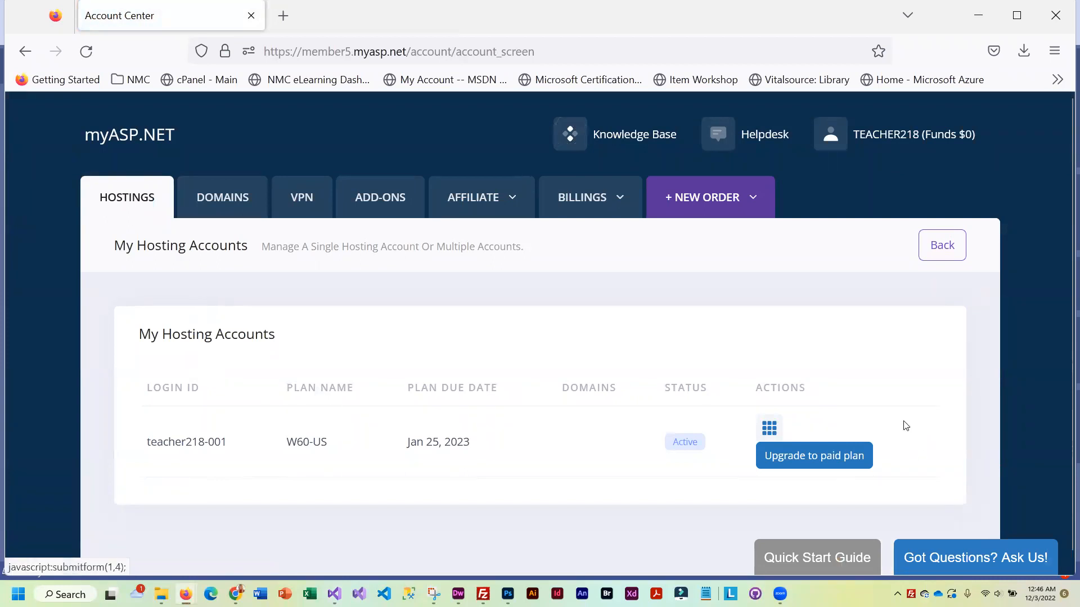
click(768, 428)
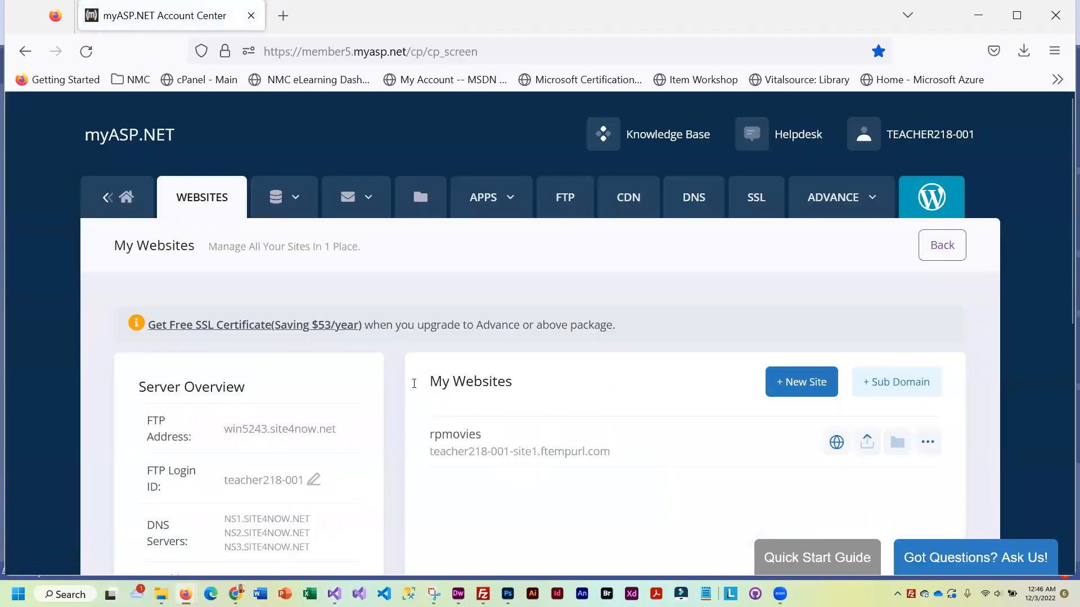
scroll(541, 464, down, 3)
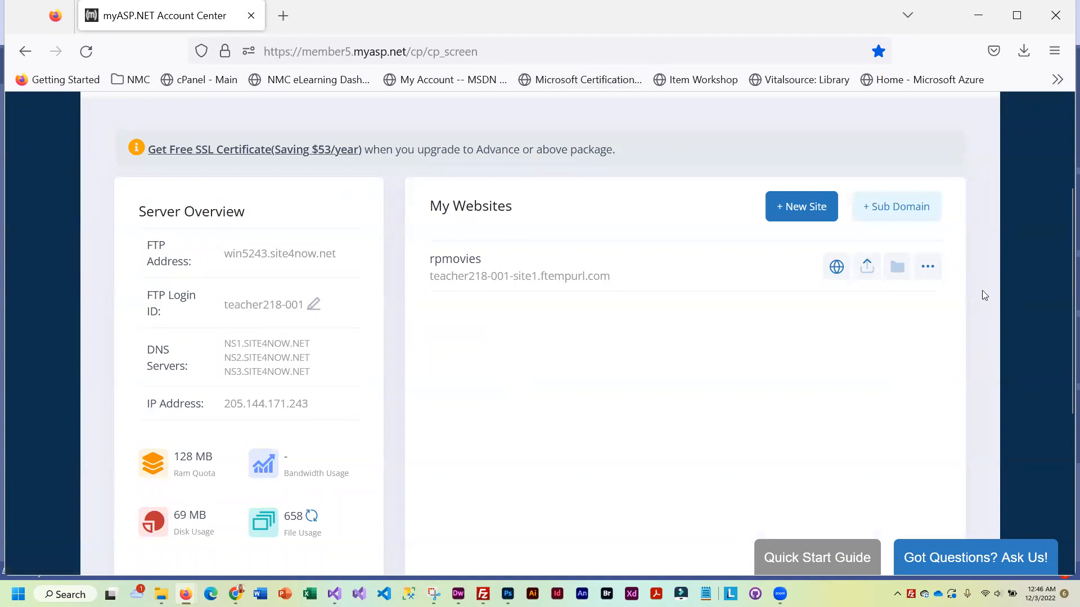
Delete the rpmovies website and confirm removing everything in it
click(929, 271)
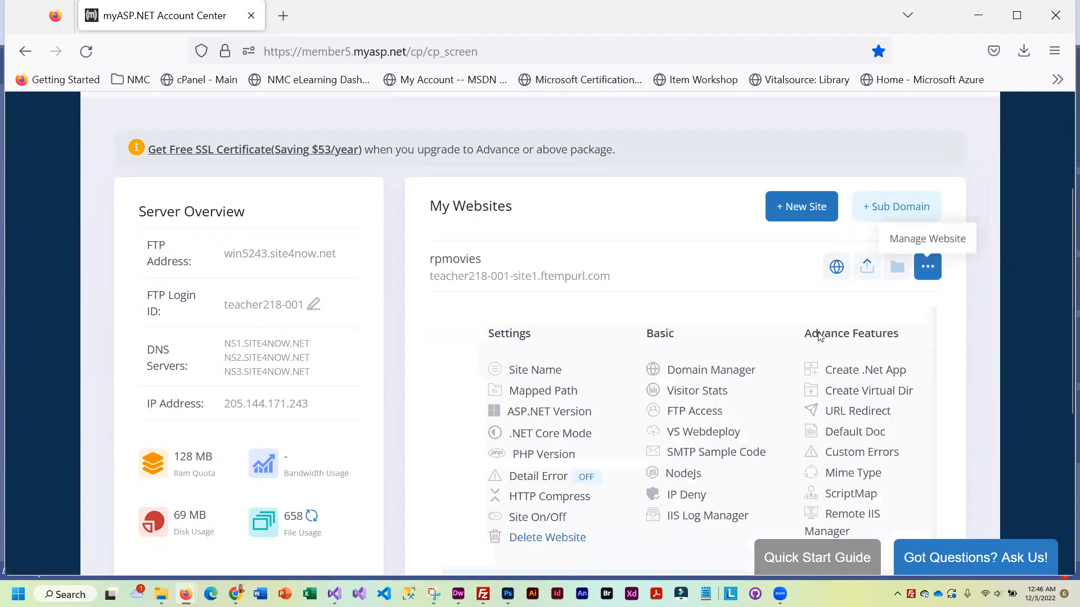
scroll(788, 338, down, 3)
click(577, 365)
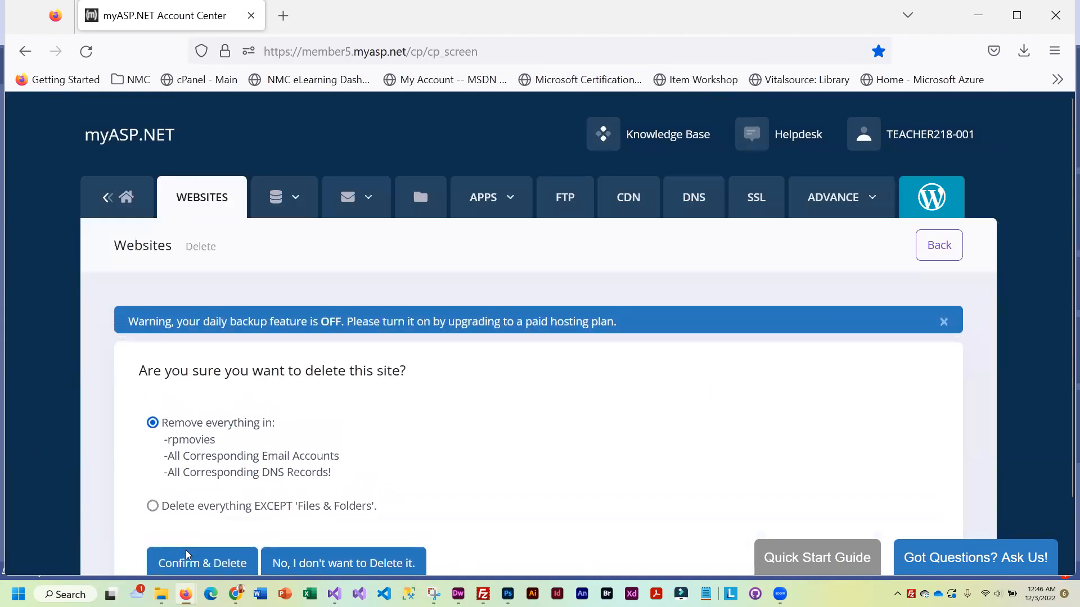
scroll(213, 569, down, 2)
click(217, 485)
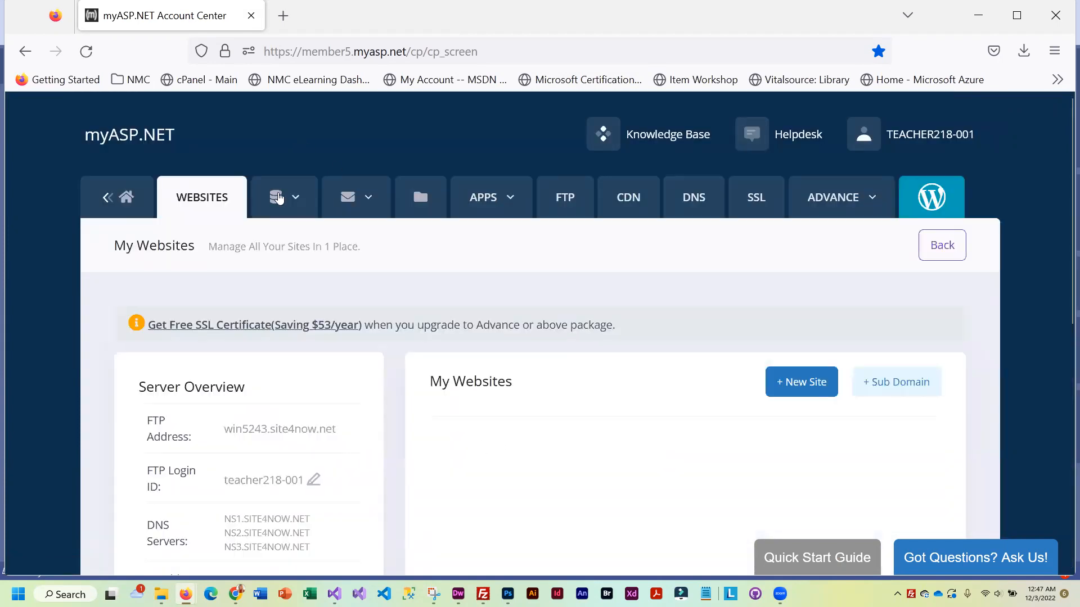
Delete the rpmovies MSSQL database and return to the websites list
mouse_move(278, 198)
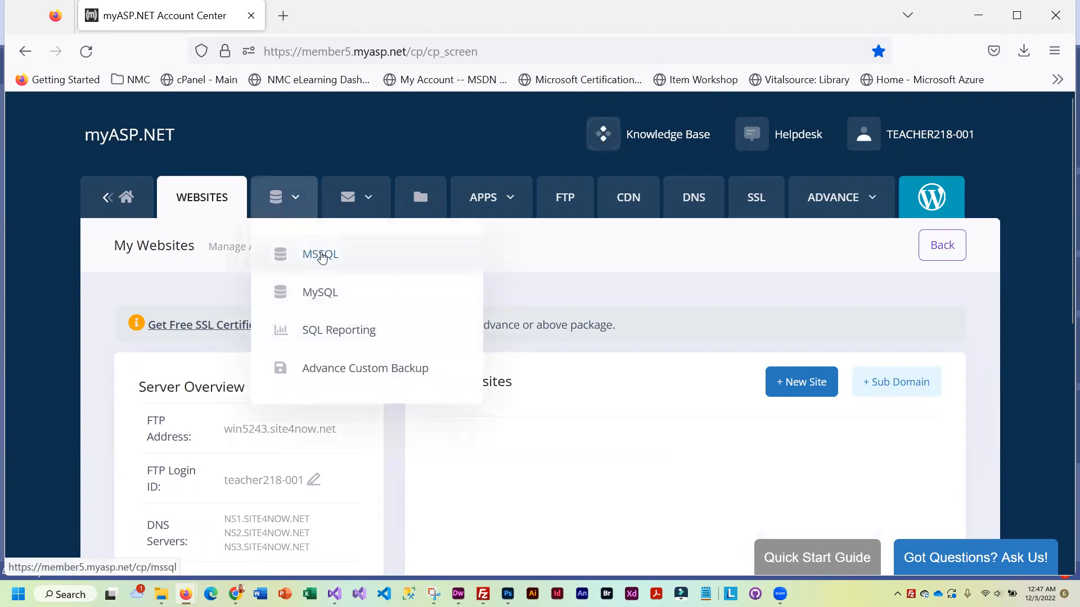
click(312, 254)
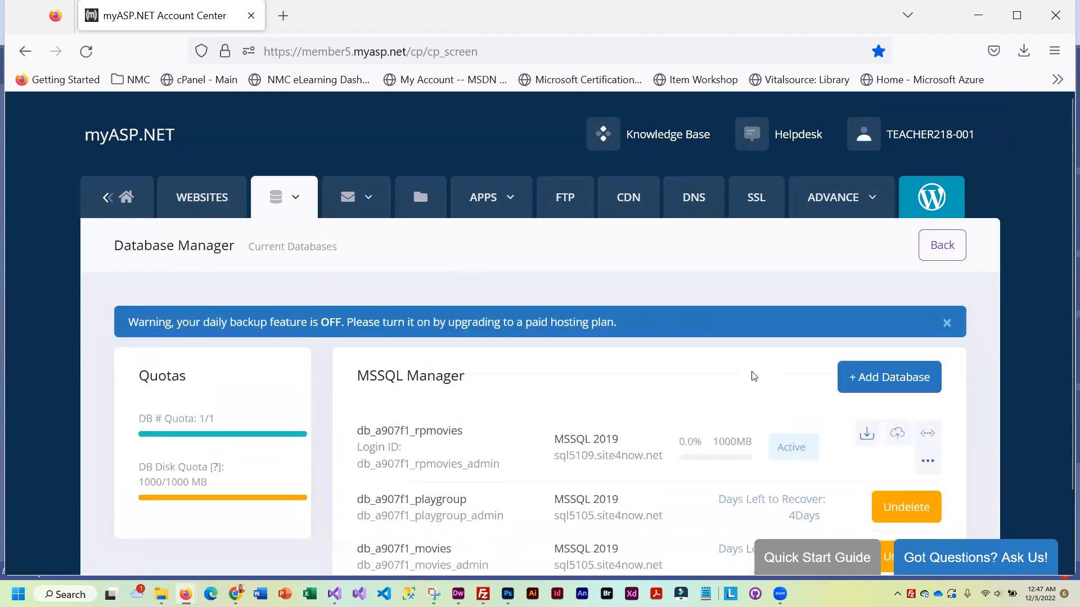
scroll(752, 355, down, 2)
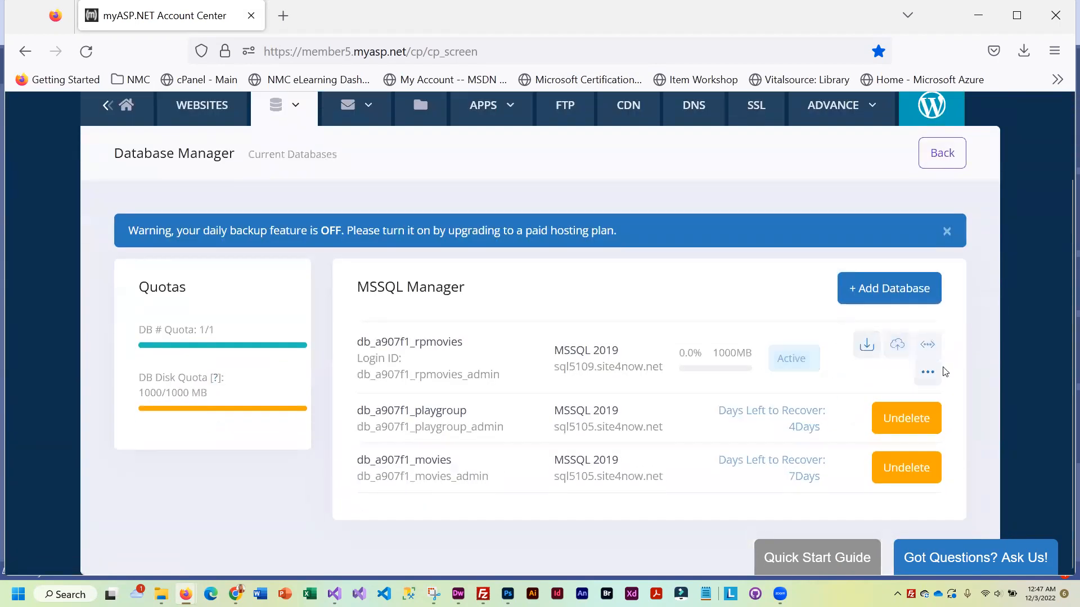
click(925, 374)
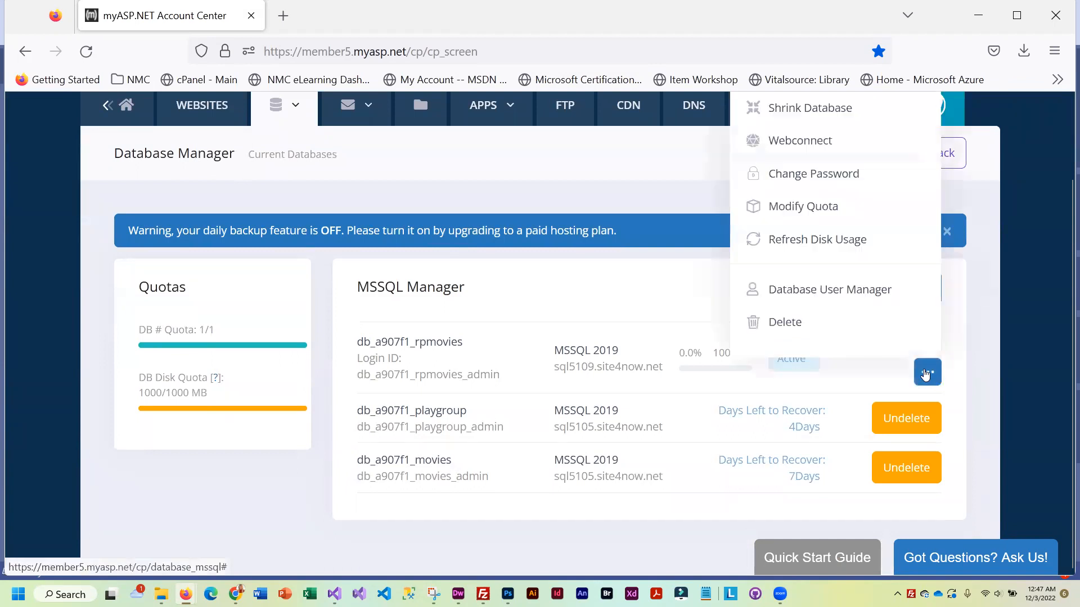
click(781, 322)
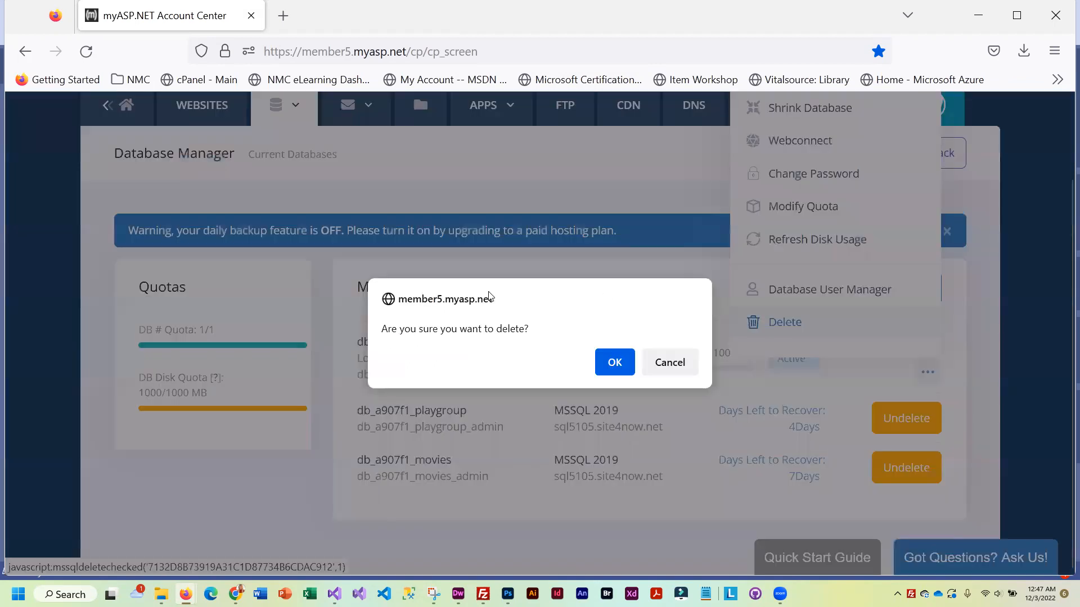
click(610, 364)
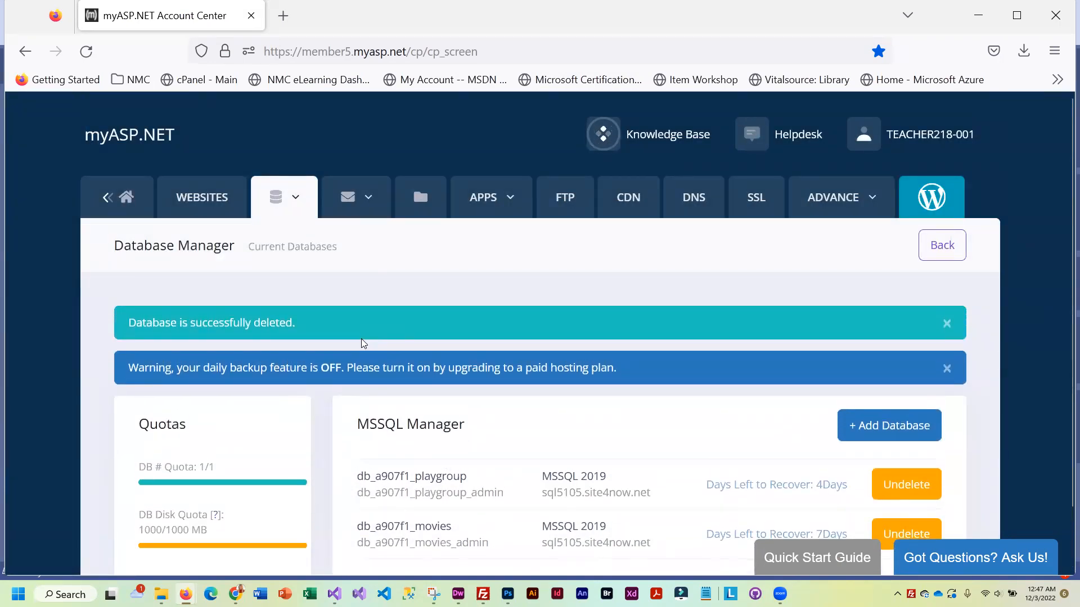
click(203, 198)
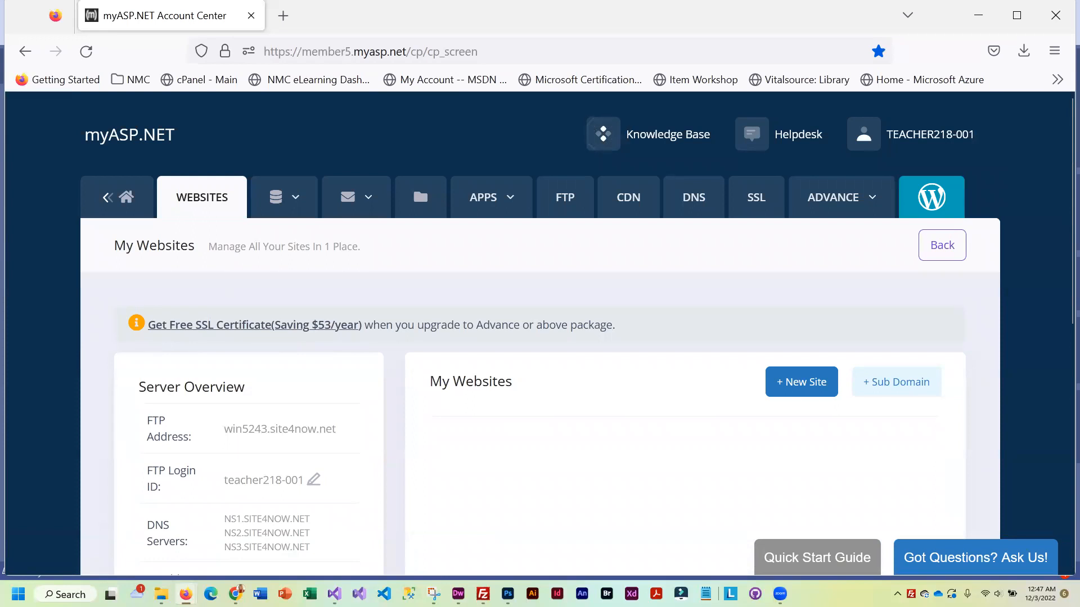
Add a new website named Playgroup in place of the default site1 name
click(799, 383)
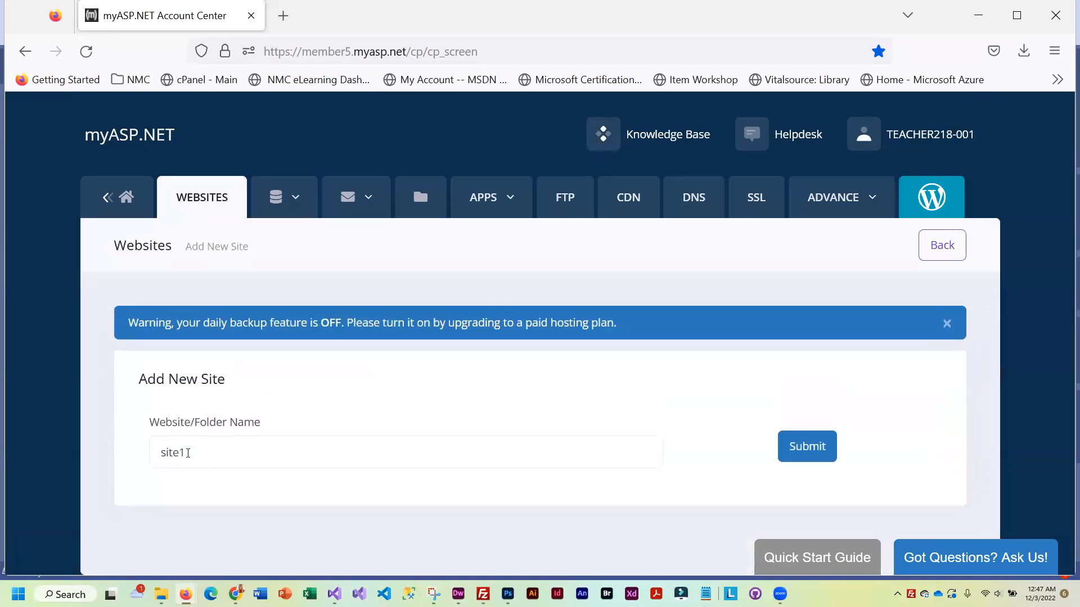
double_click(187, 454)
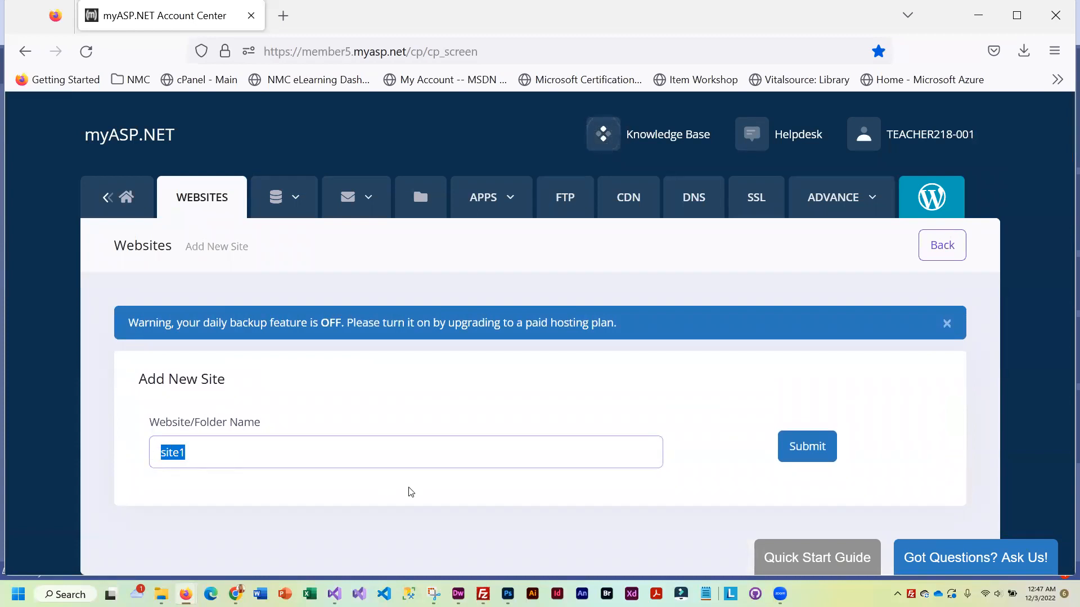
text(Playgroup)
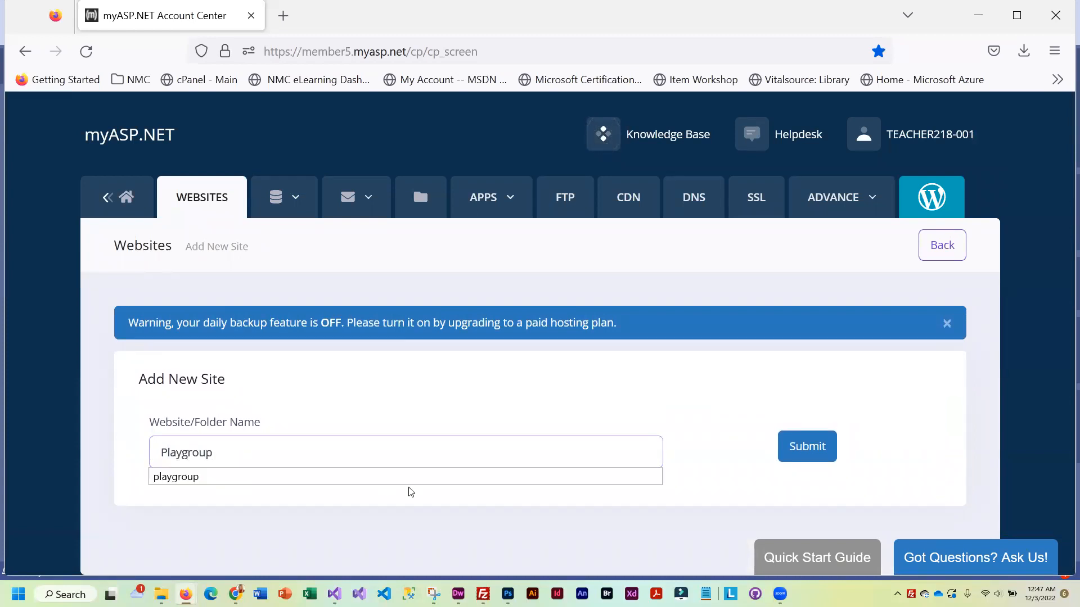
click(824, 439)
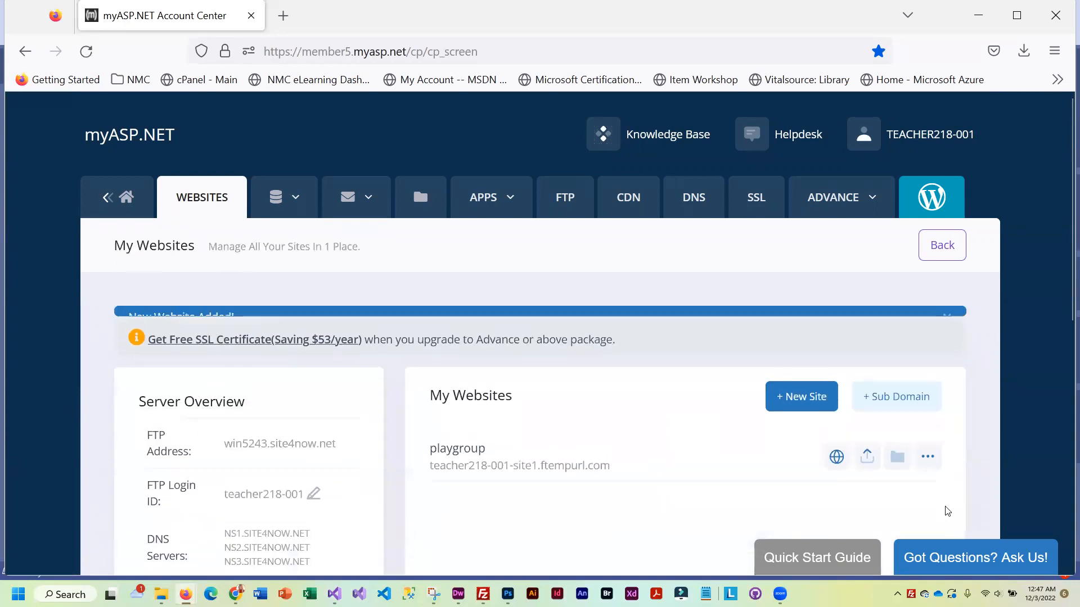
scroll(495, 496, down, 3)
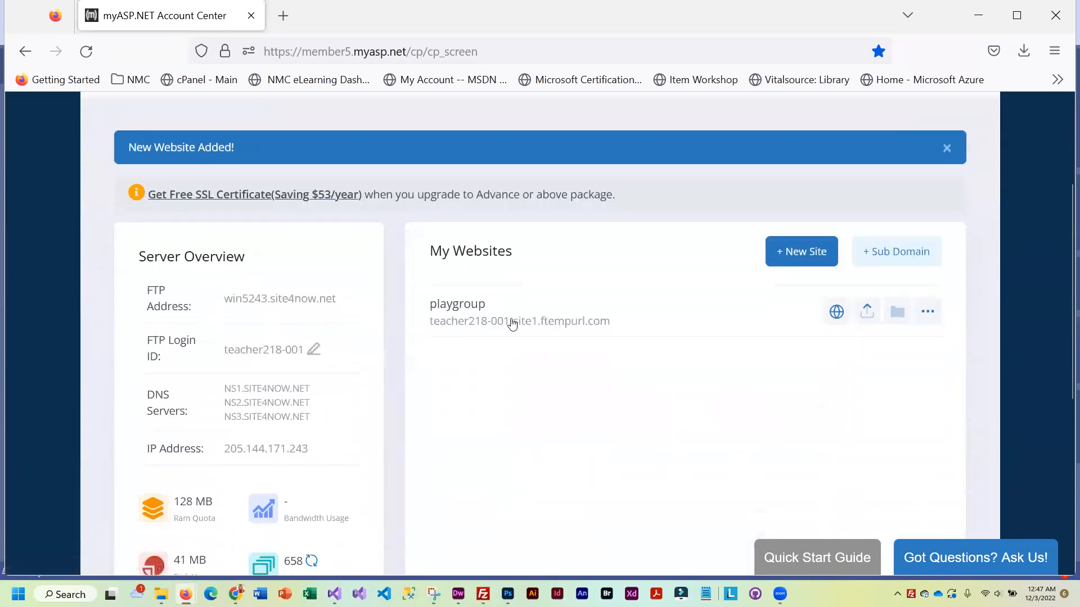
scroll(495, 365, up, 3)
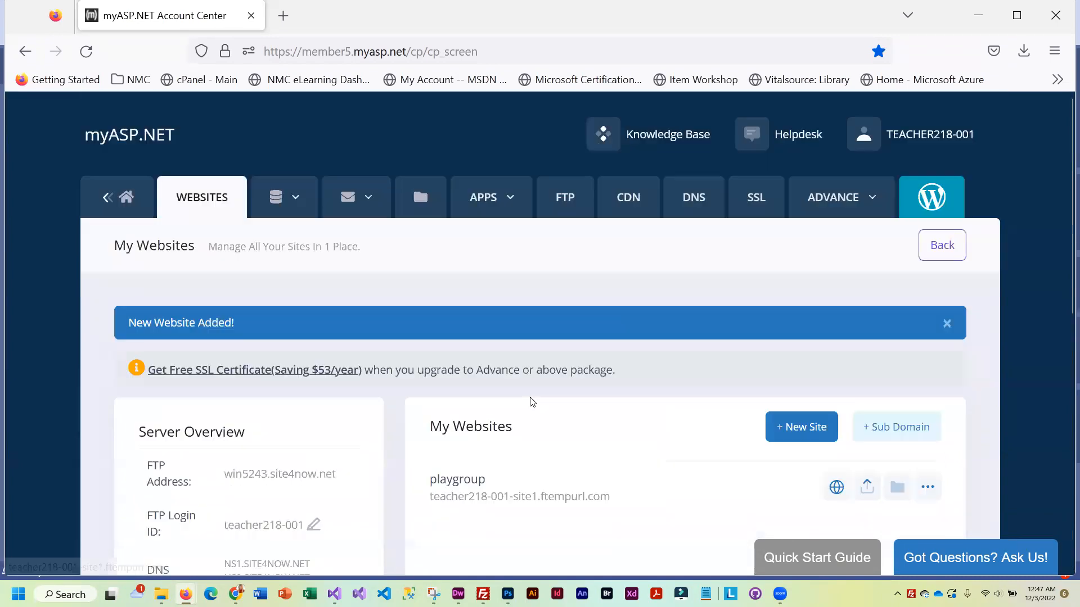
click(275, 195)
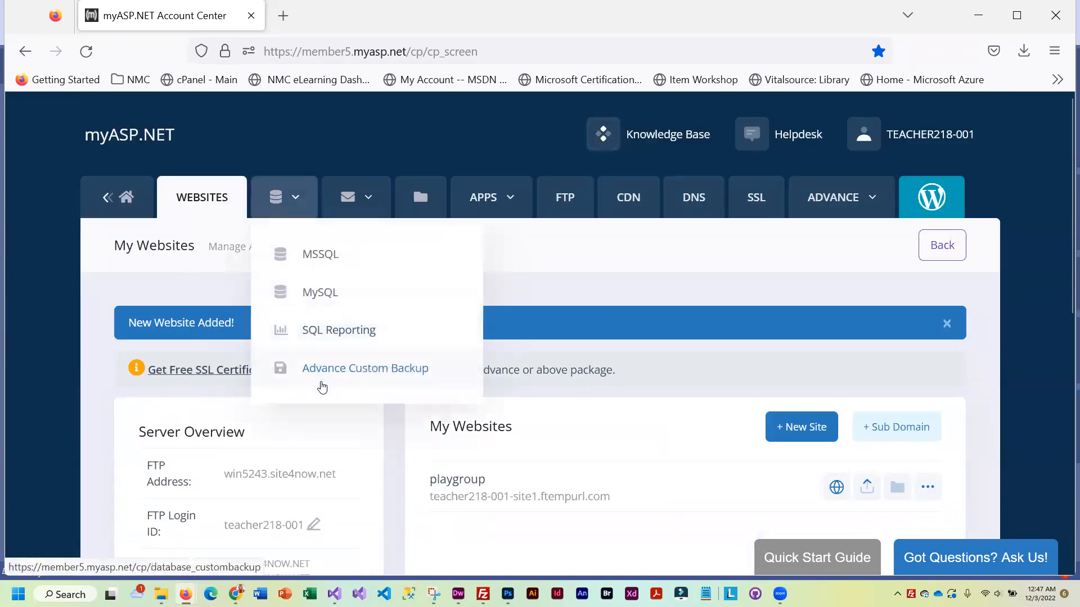
Add an MSSQL 2019 database named Playgroup with a password
click(324, 256)
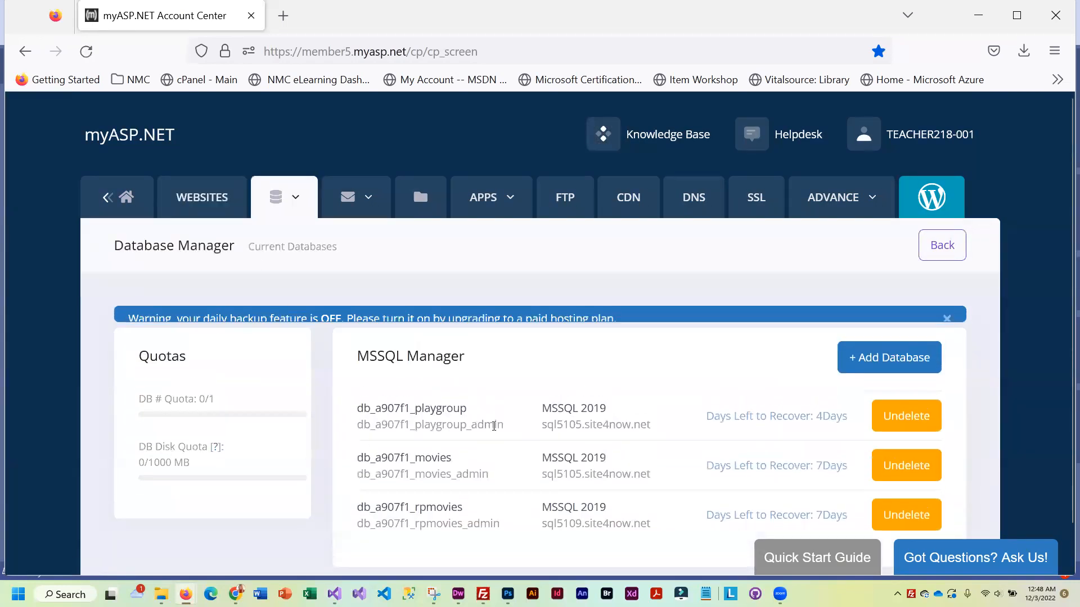
click(891, 385)
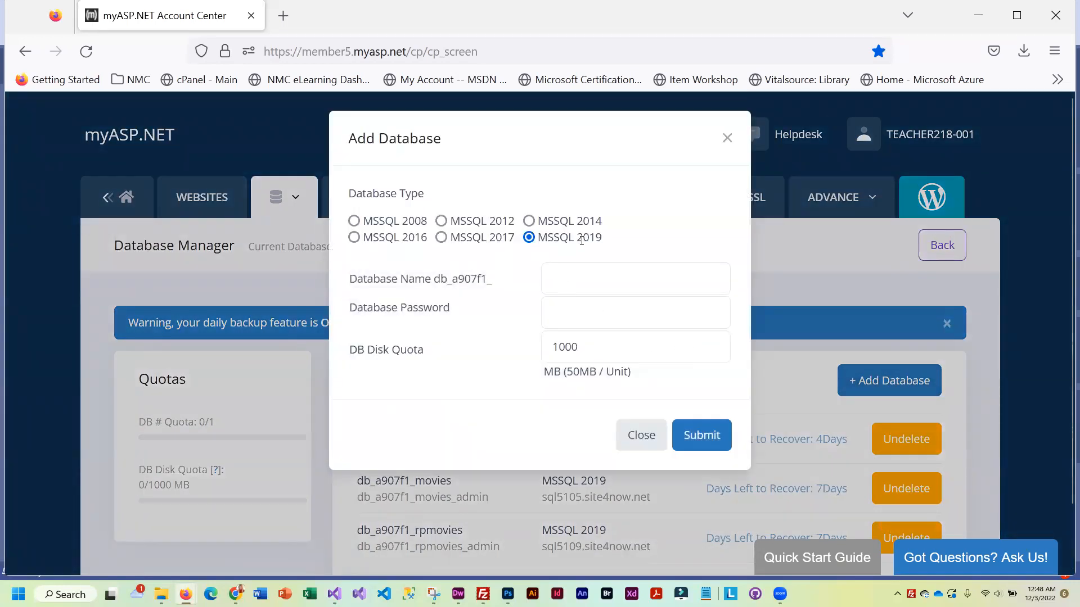
click(611, 278)
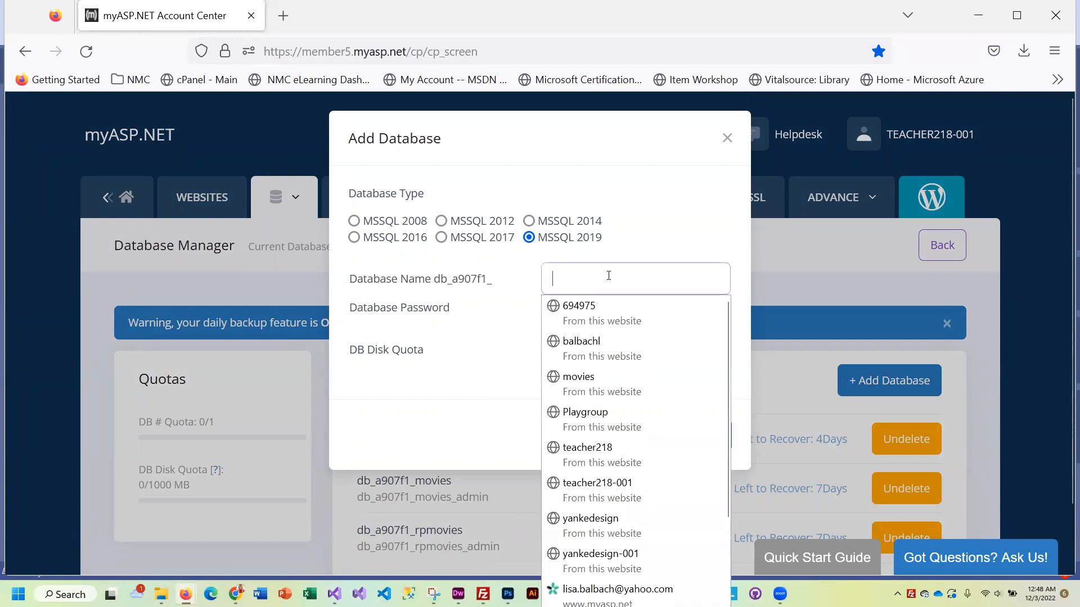
text(Playgroup)
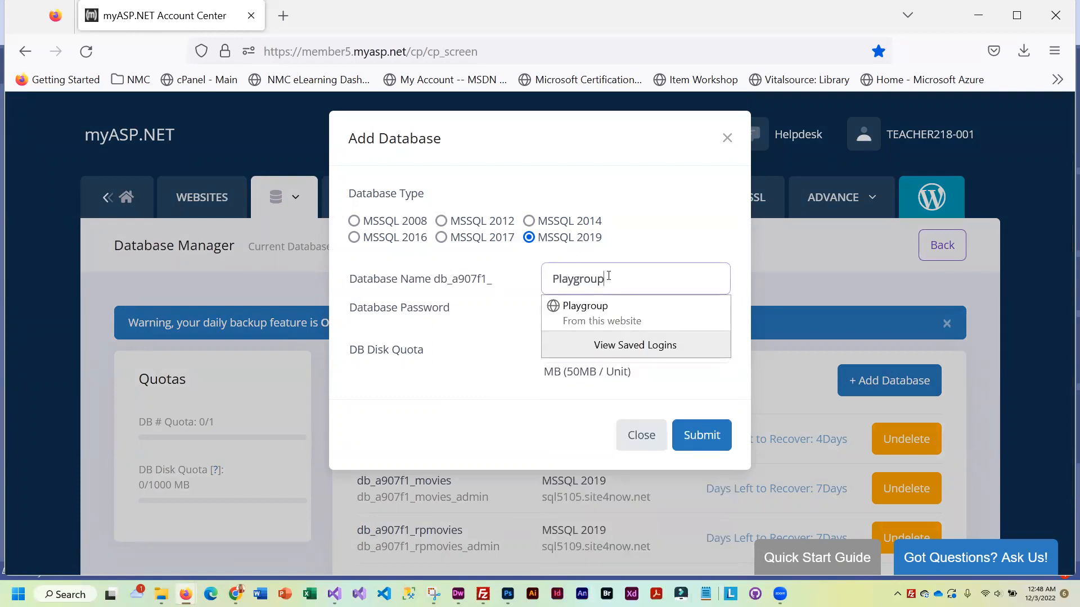
click(631, 233)
click(560, 313)
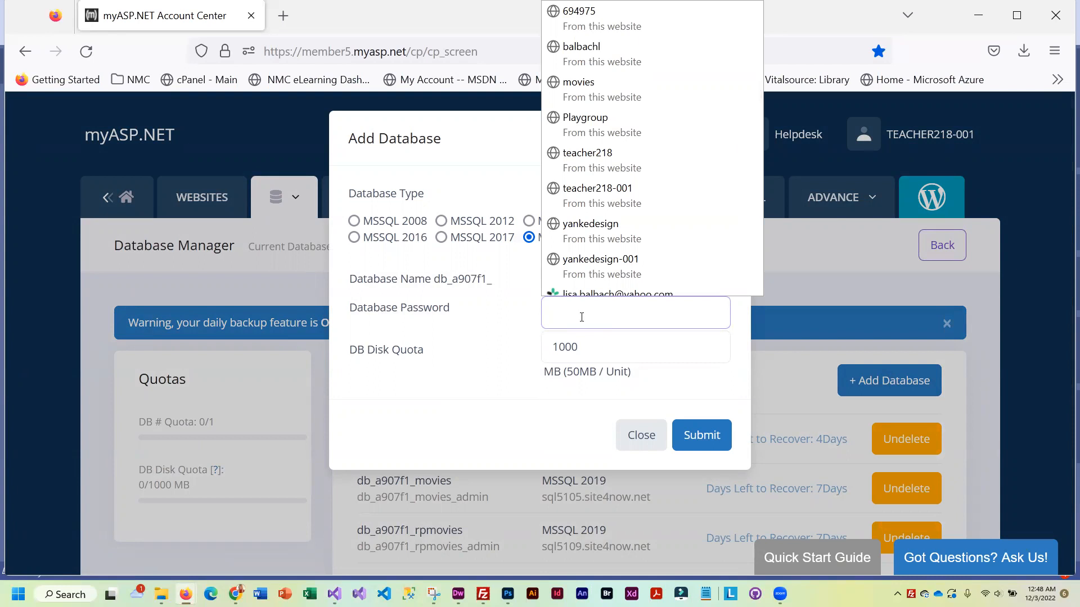
text(123)
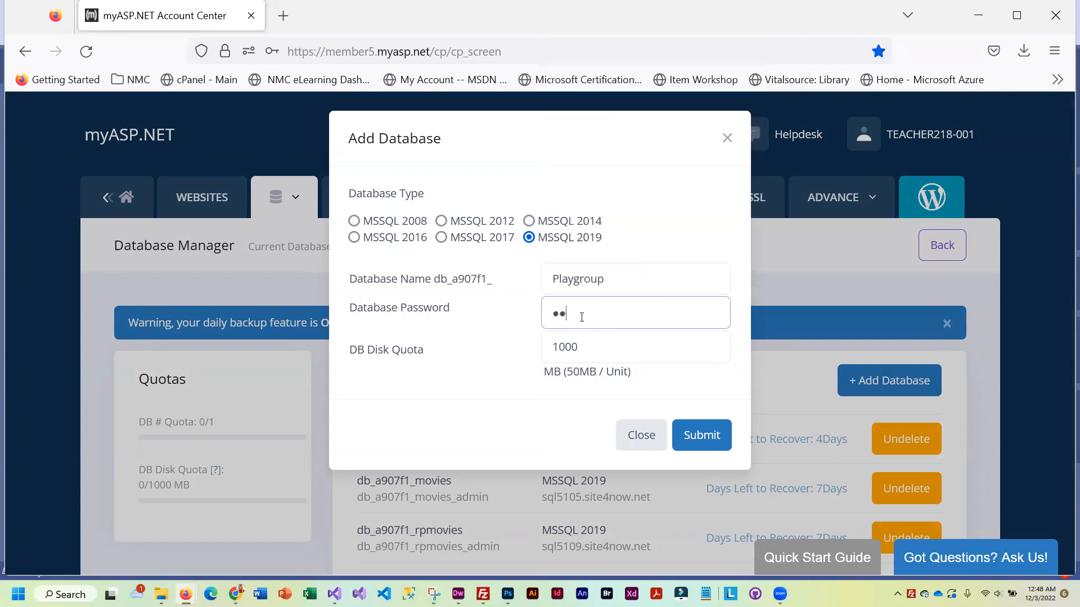
key(BackSpace)
key(BackSpace)
key(BackSpace)
text(123456••••)
click(699, 434)
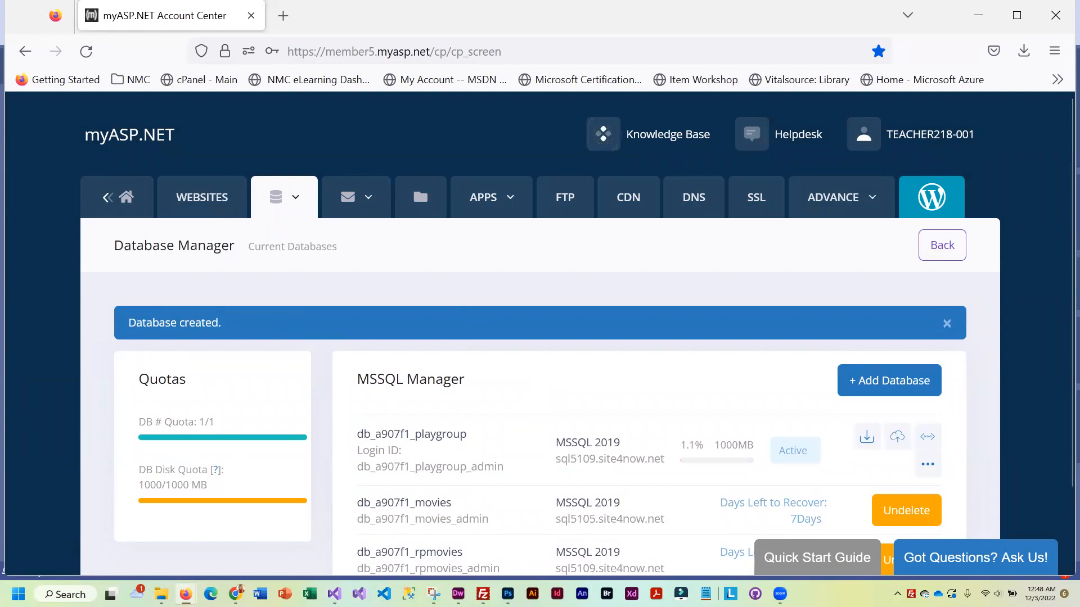
Back in Visual Studio, open the Authentication project's properties page
mouse_move(334, 594)
click(343, 524)
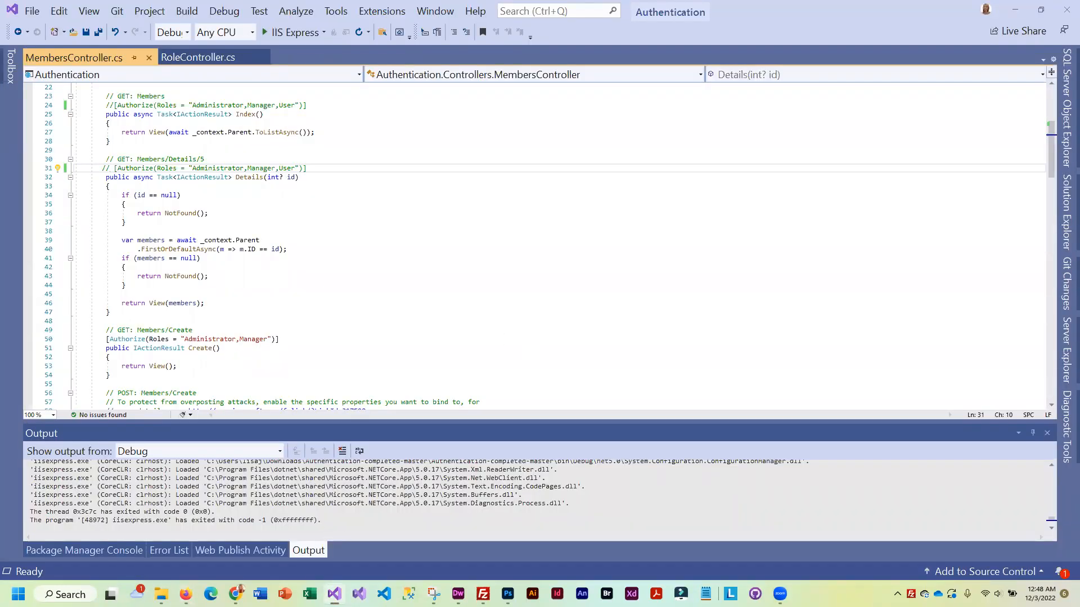
click(1063, 232)
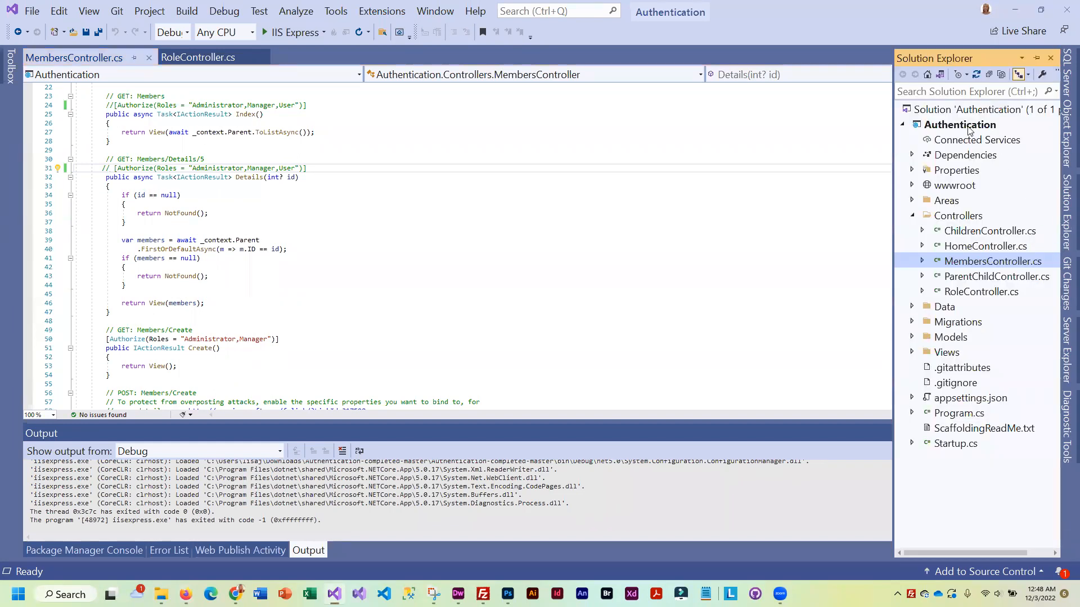
double_click(968, 125)
right_click(967, 125)
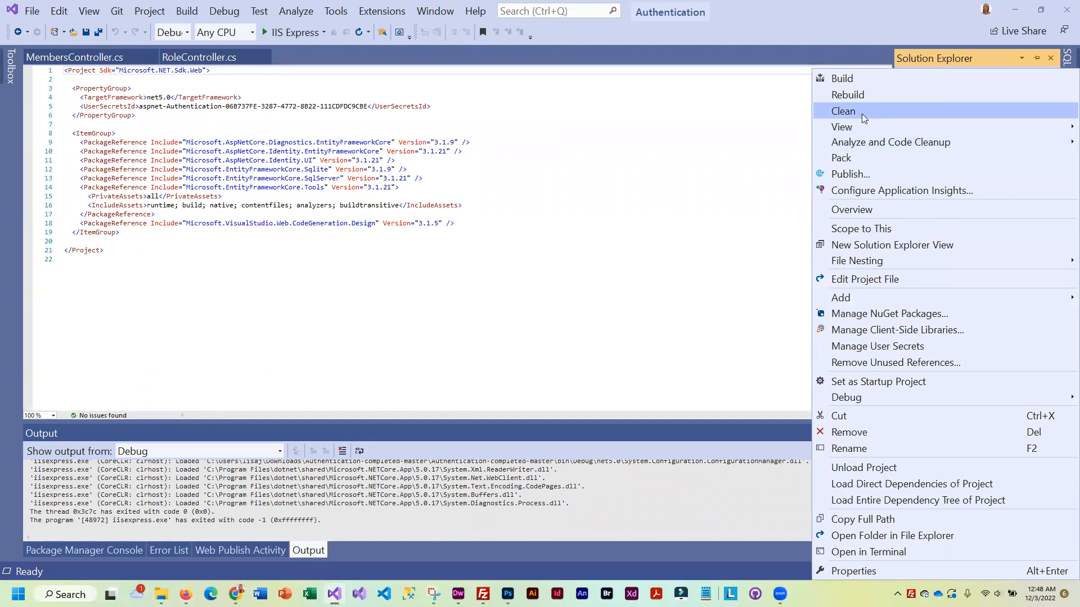
click(847, 571)
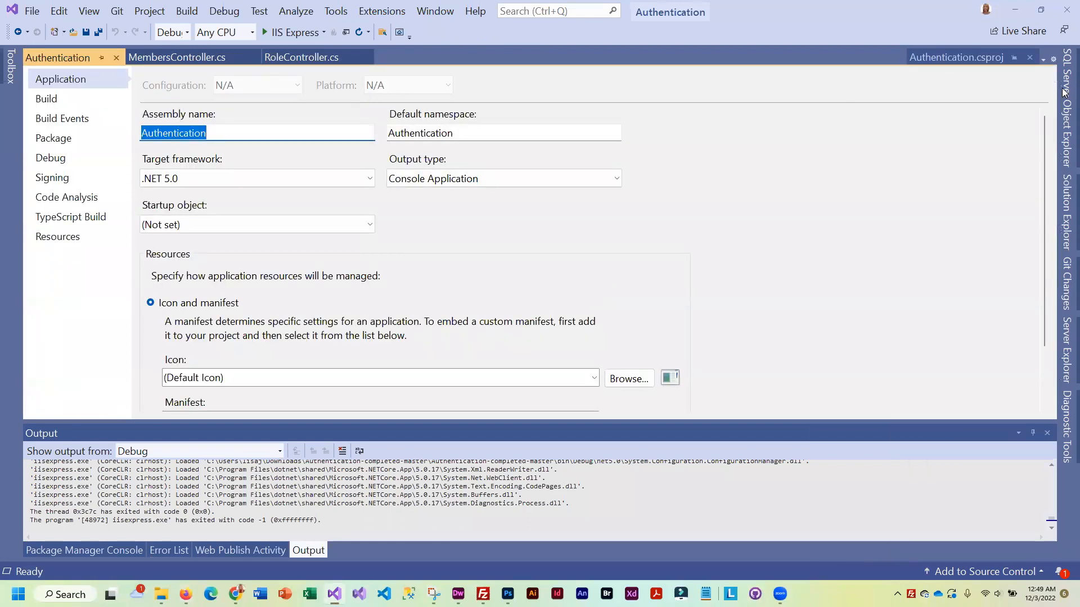
Open Authentication.csproj as editable XML via Edit Project File
click(1063, 206)
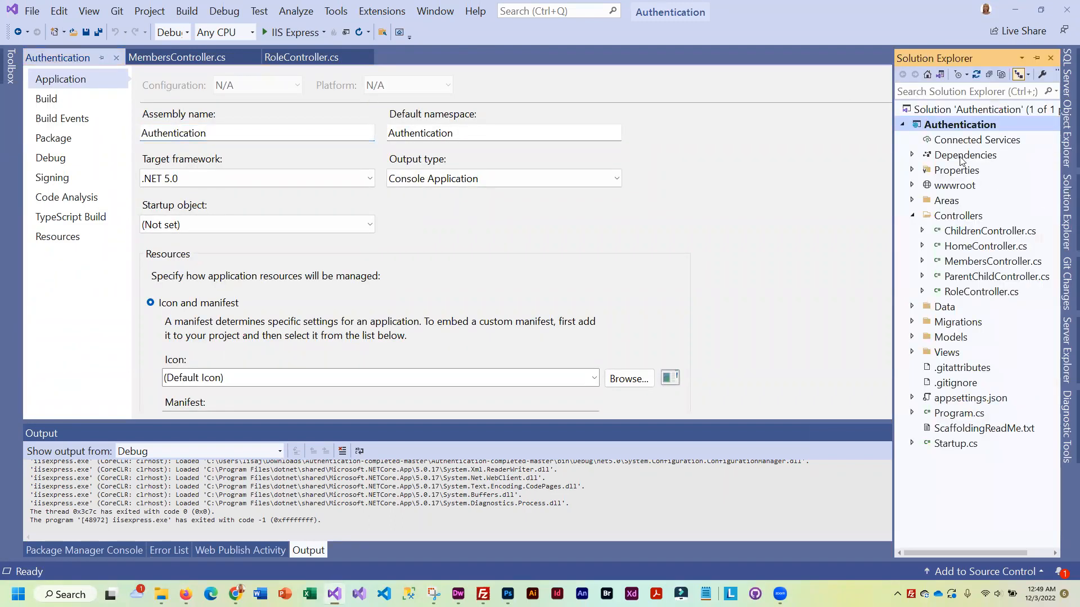
right_click(954, 126)
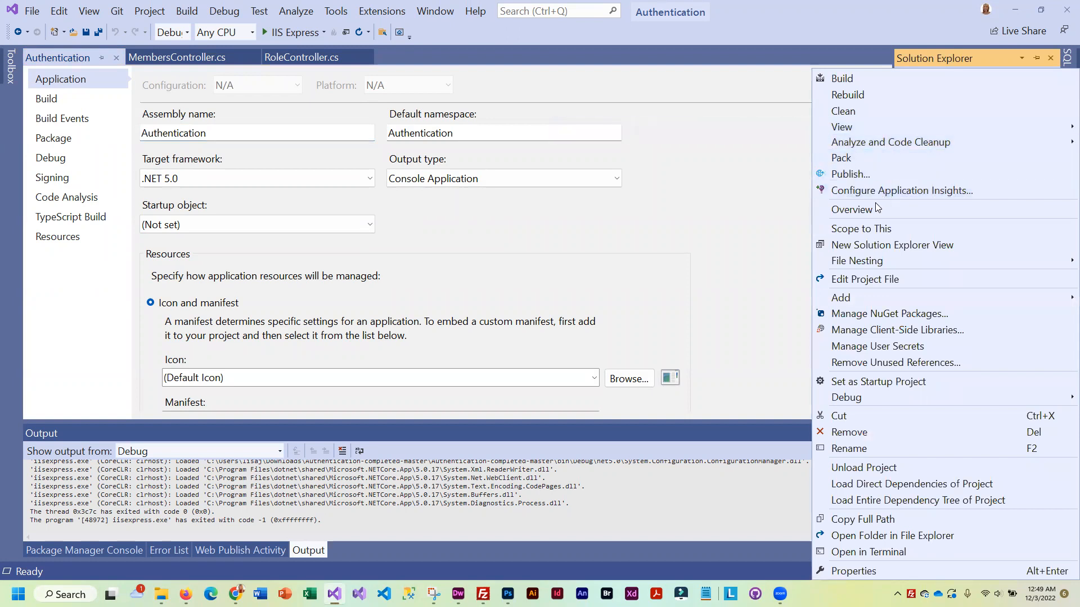
click(855, 278)
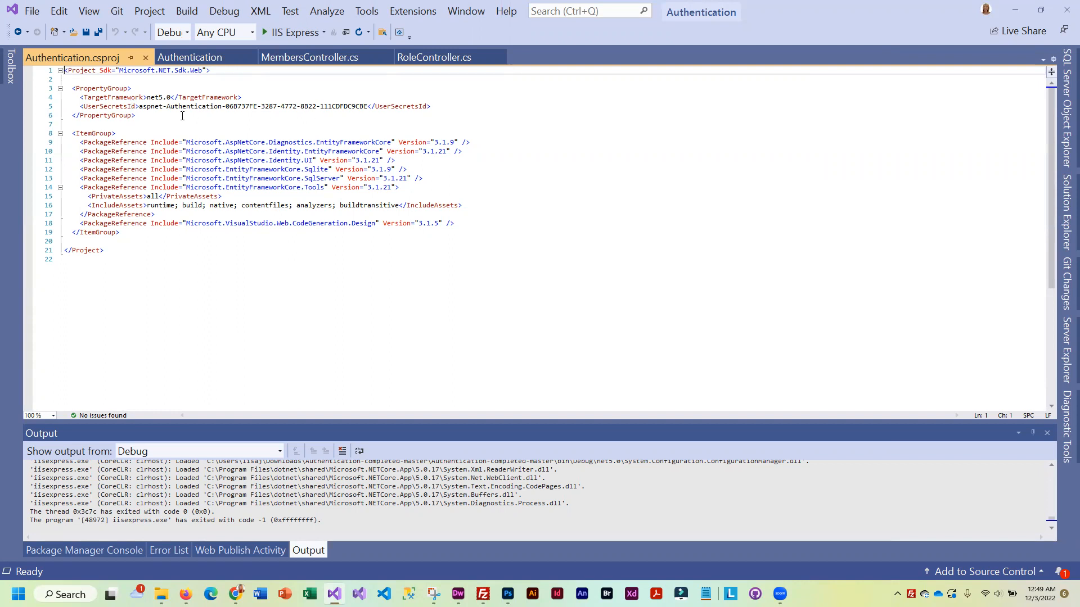
Add <AspNetCoreHostingModel>OutOfProcess</AspNetCoreHostingModel> after the UserSecretsId line and save the project file
click(436, 105)
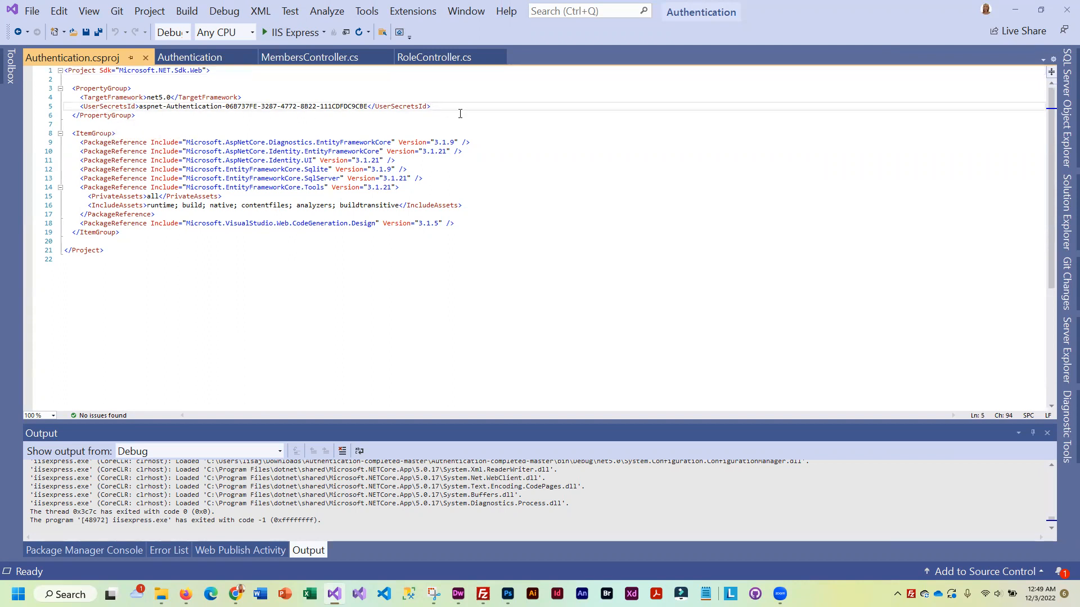
key(Return)
text(<)
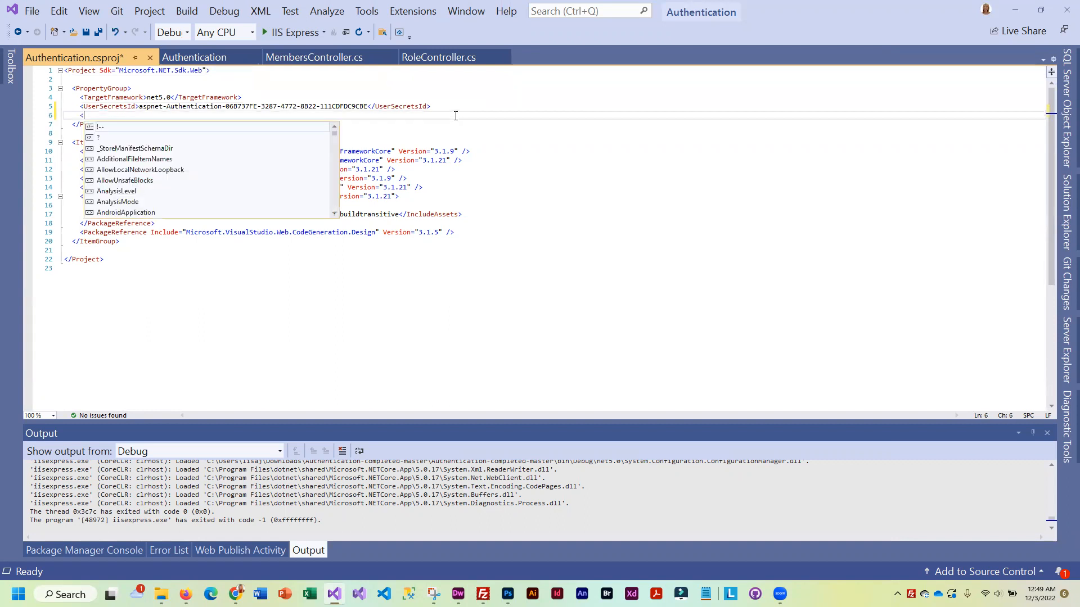
text(AspN)
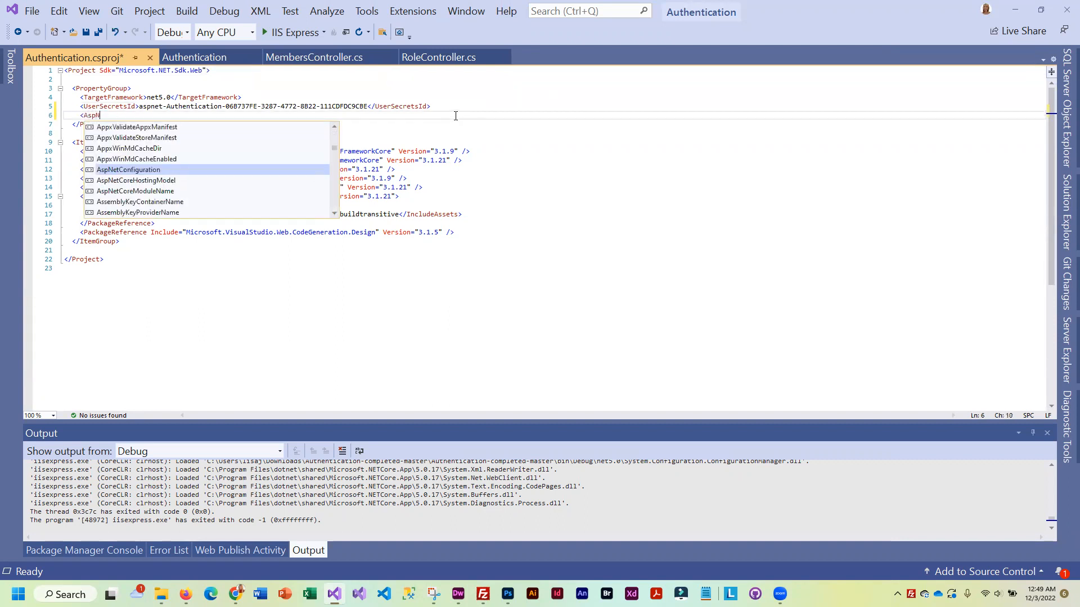
text(etCoreHos)
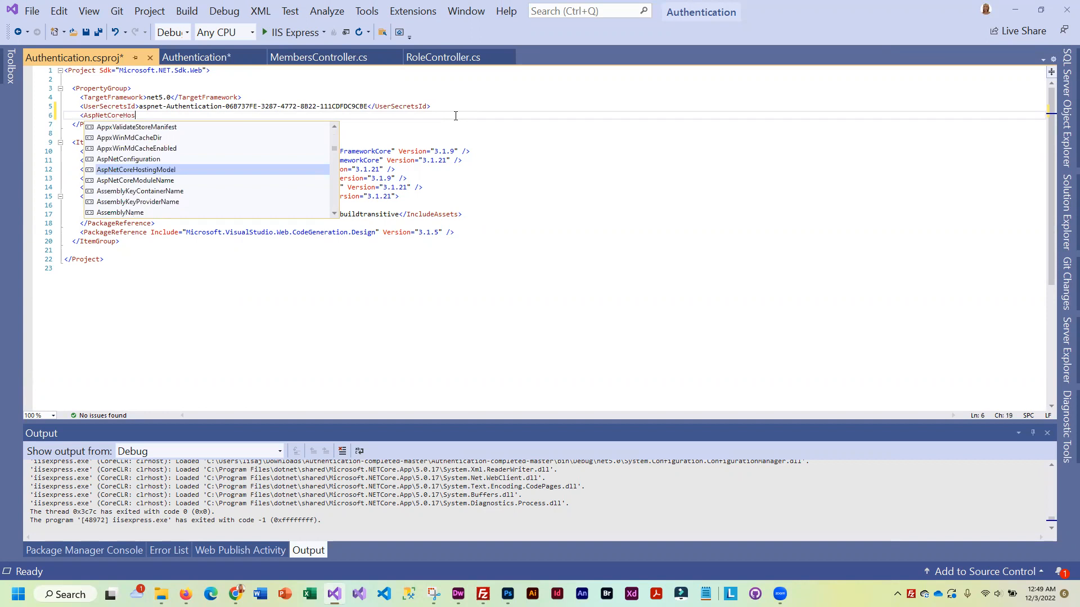
text(tingModel>)
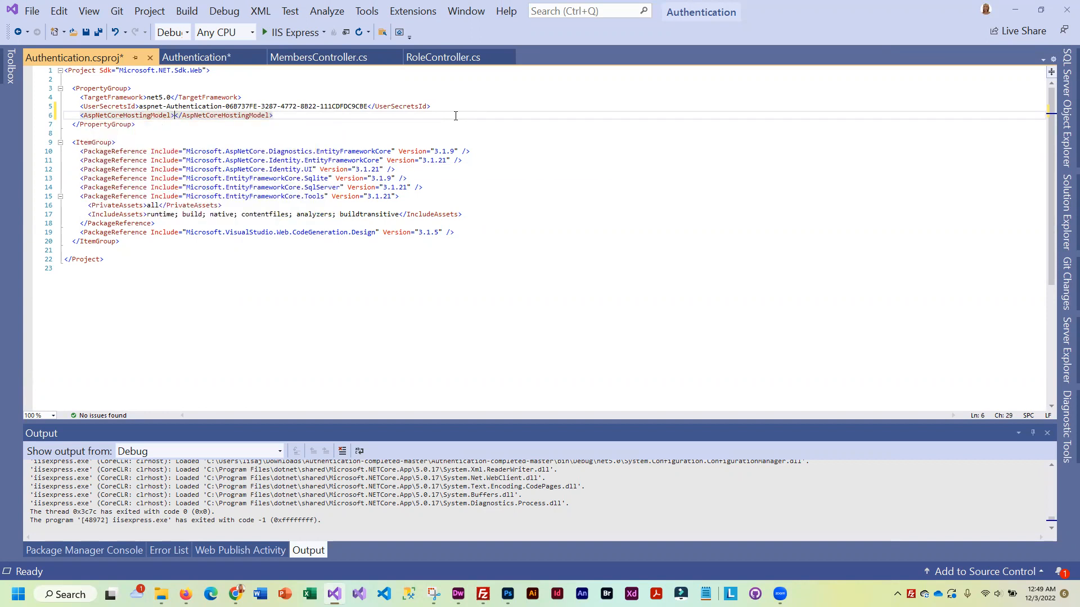
text(Out)
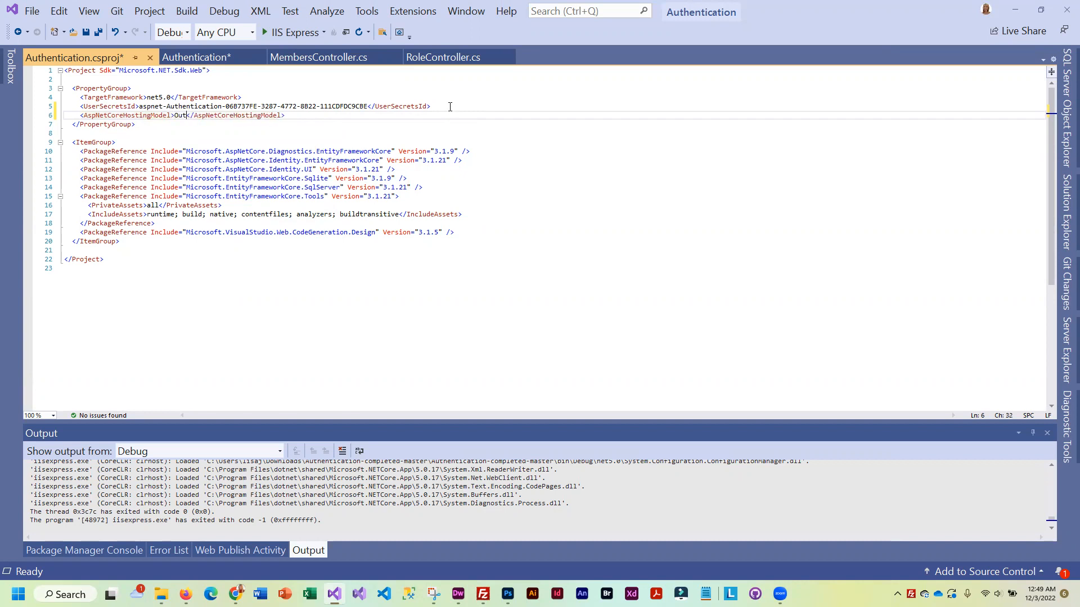
text(OfProcess)
click(87, 31)
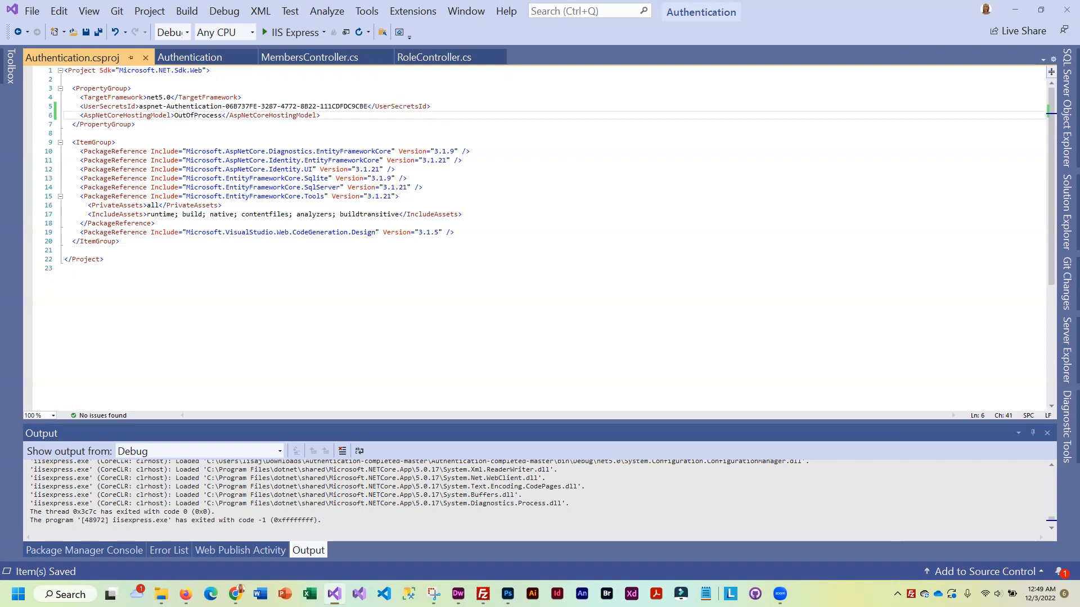
Close the project file, properties page, MembersController.cs and RoleController.cs tabs
click(144, 57)
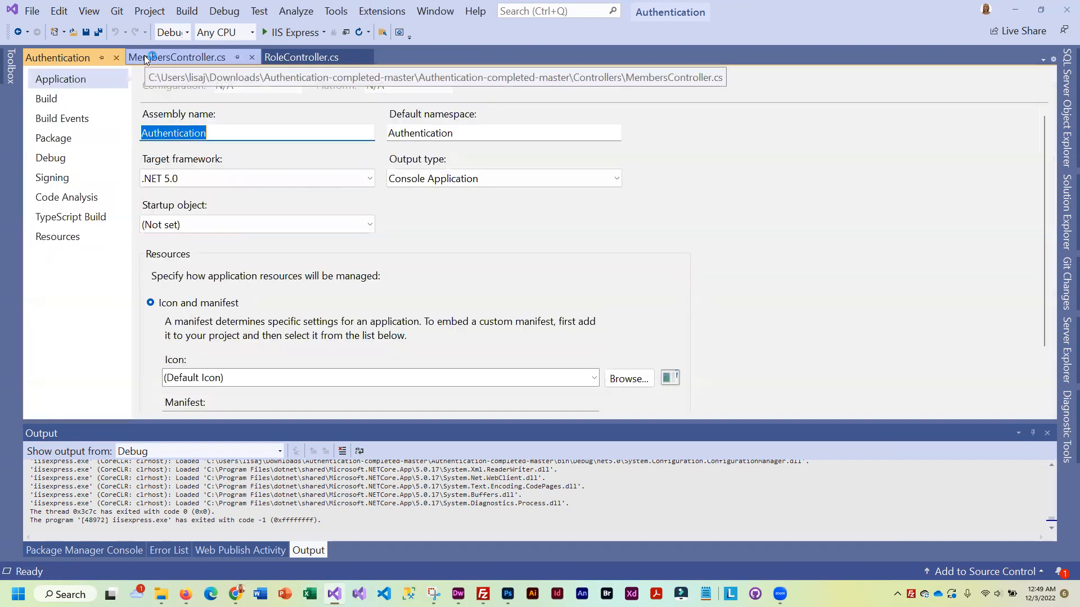
click(116, 58)
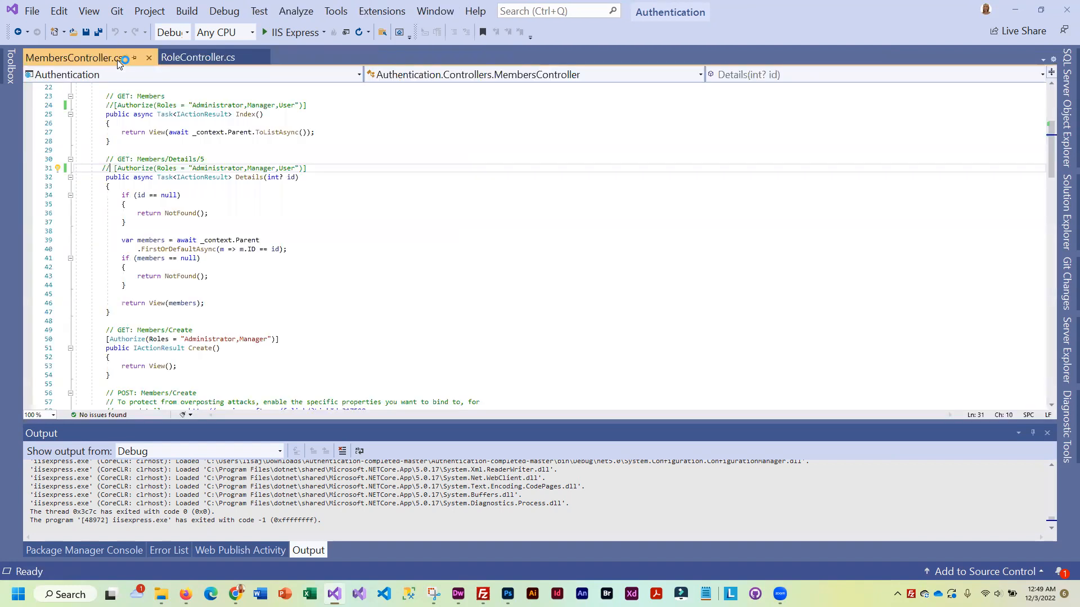
click(148, 57)
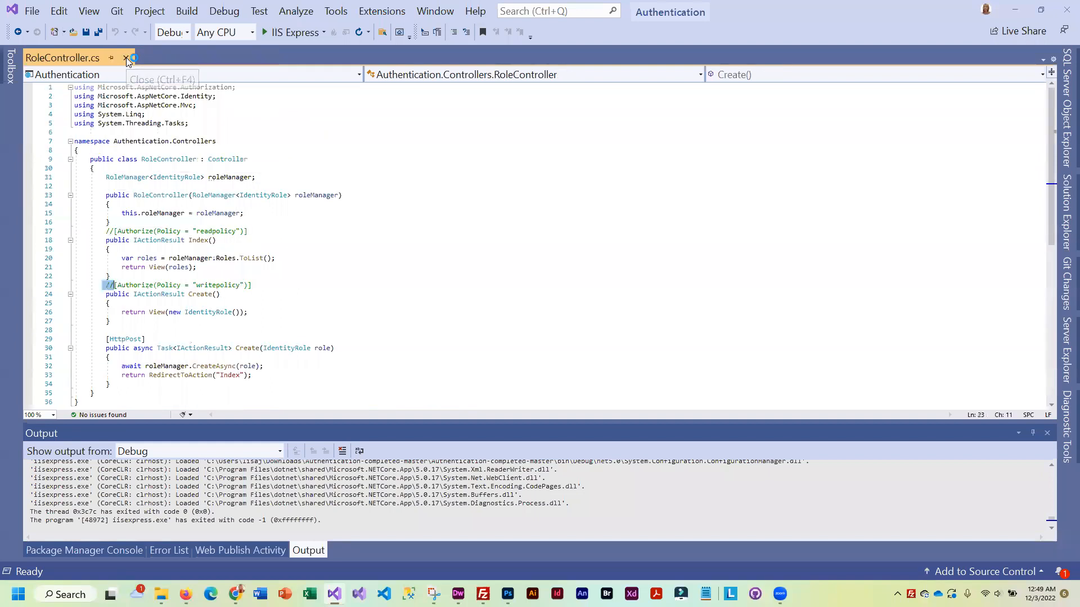
click(126, 57)
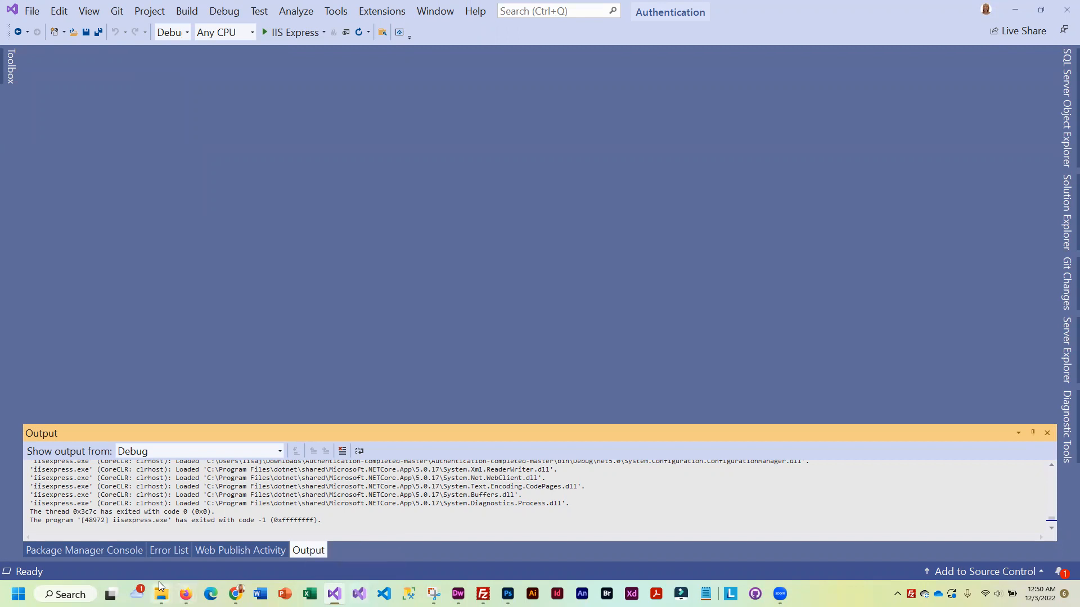
Download the playgroup site's site1.PublishSettings from myASP.NET Web Deploy, then return to Visual Studio
mouse_move(185, 594)
click(167, 546)
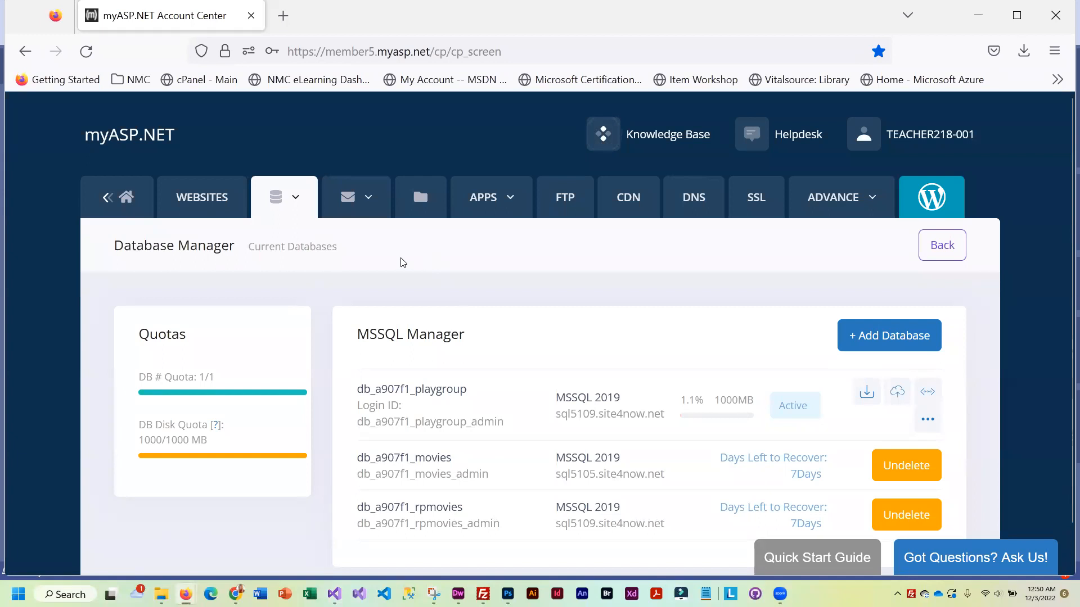
click(208, 197)
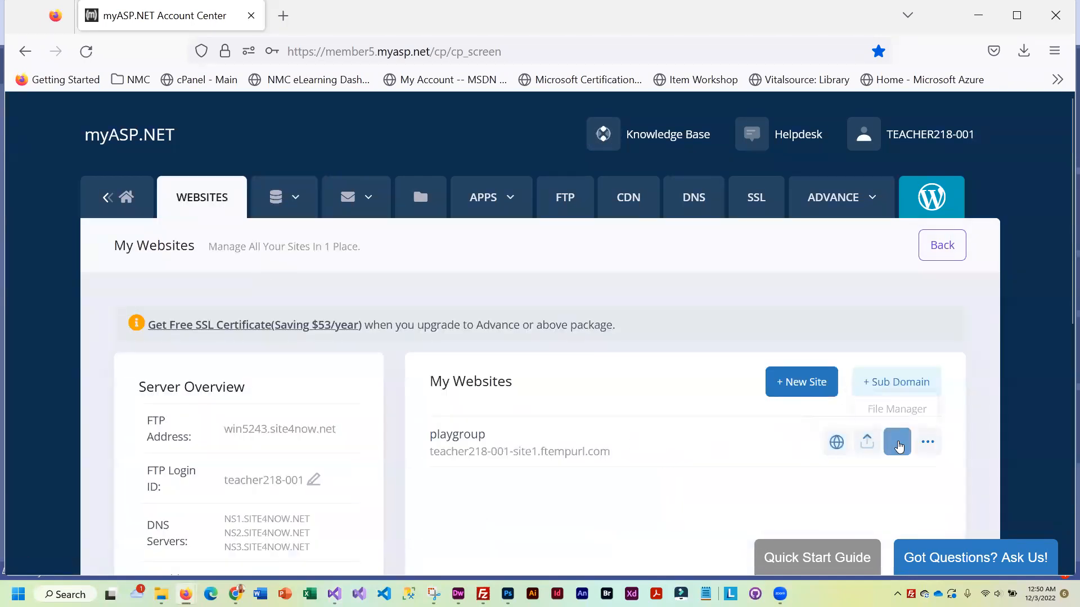
click(867, 442)
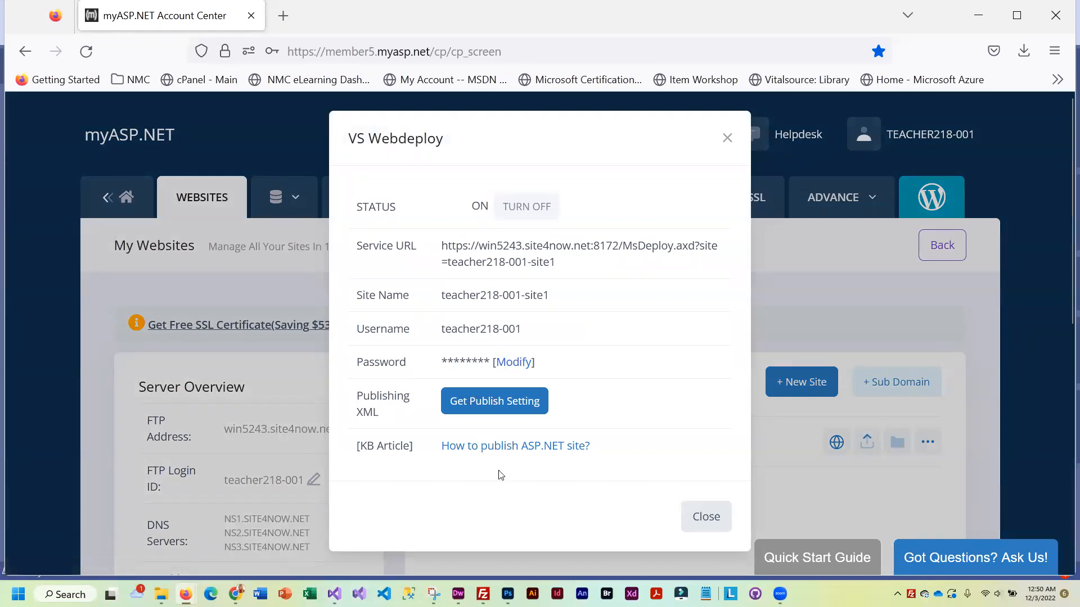
click(489, 404)
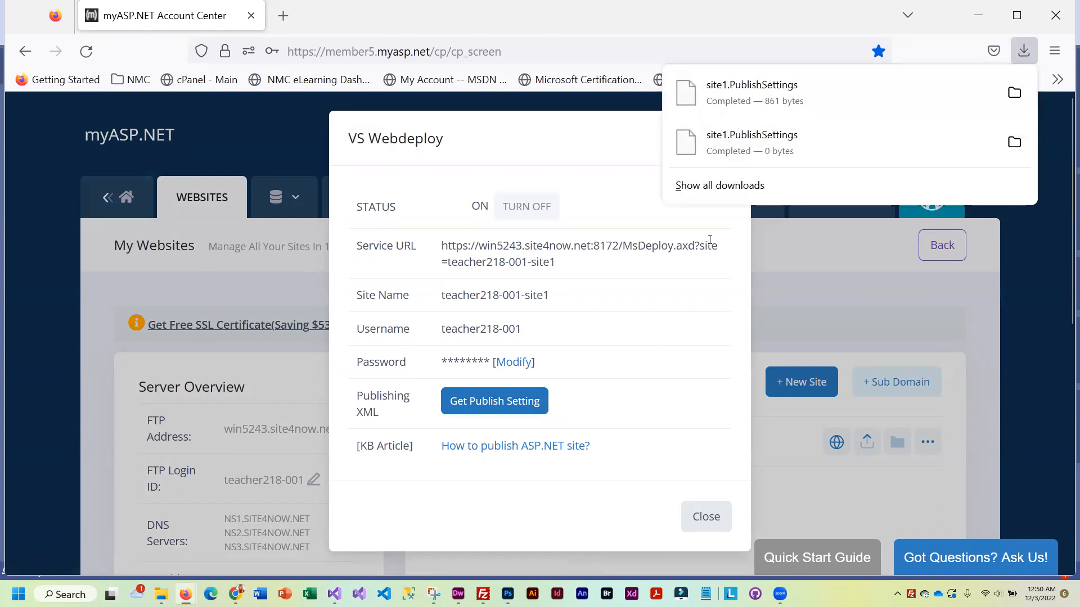
click(703, 518)
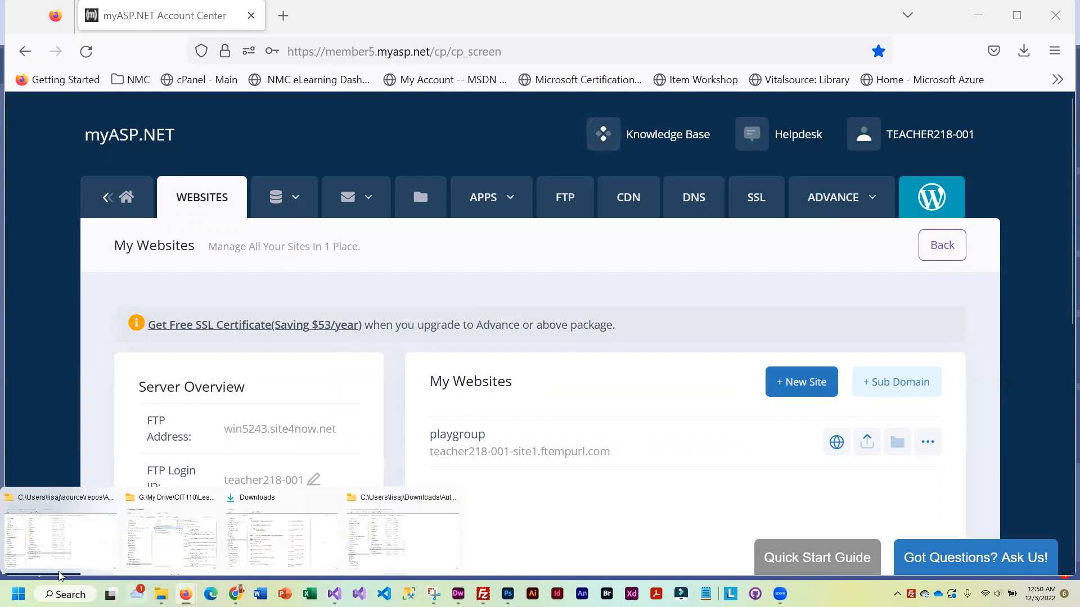
mouse_move(334, 594)
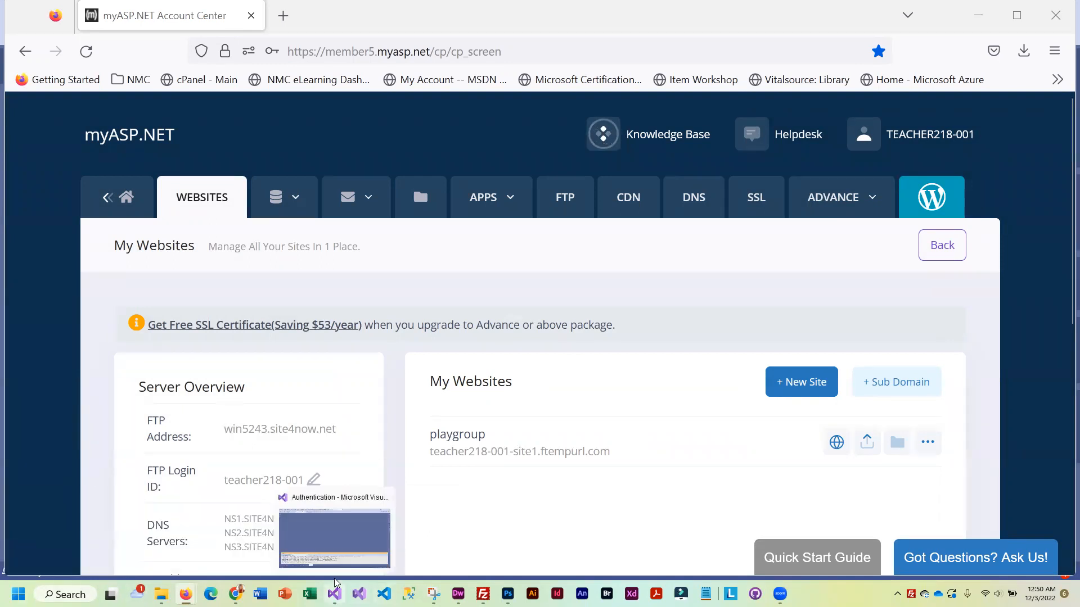
click(335, 534)
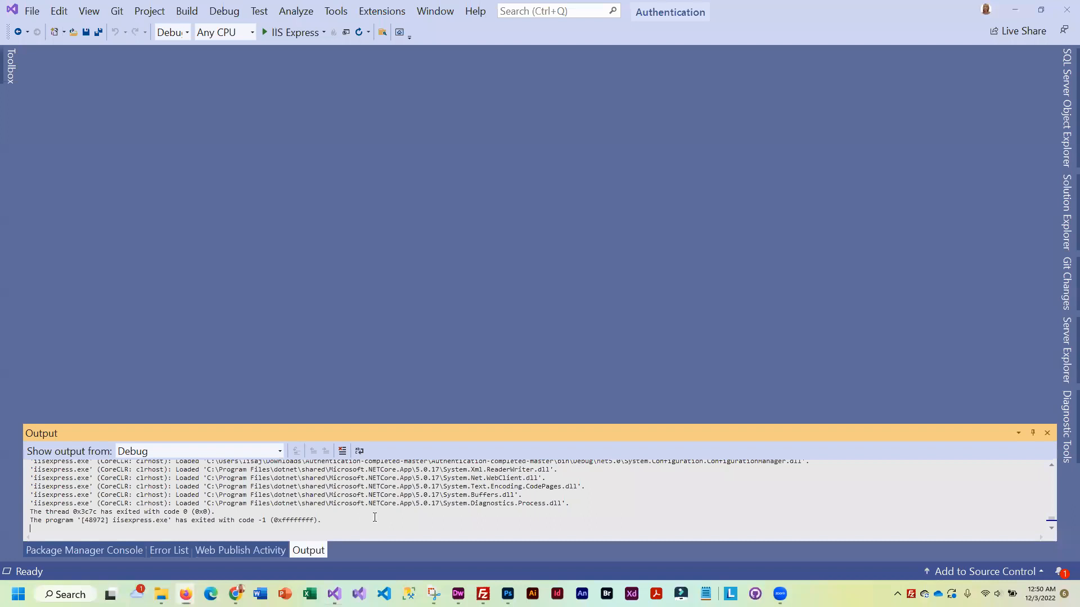
Start publishing the Authentication project from Solution Explorer
click(1065, 215)
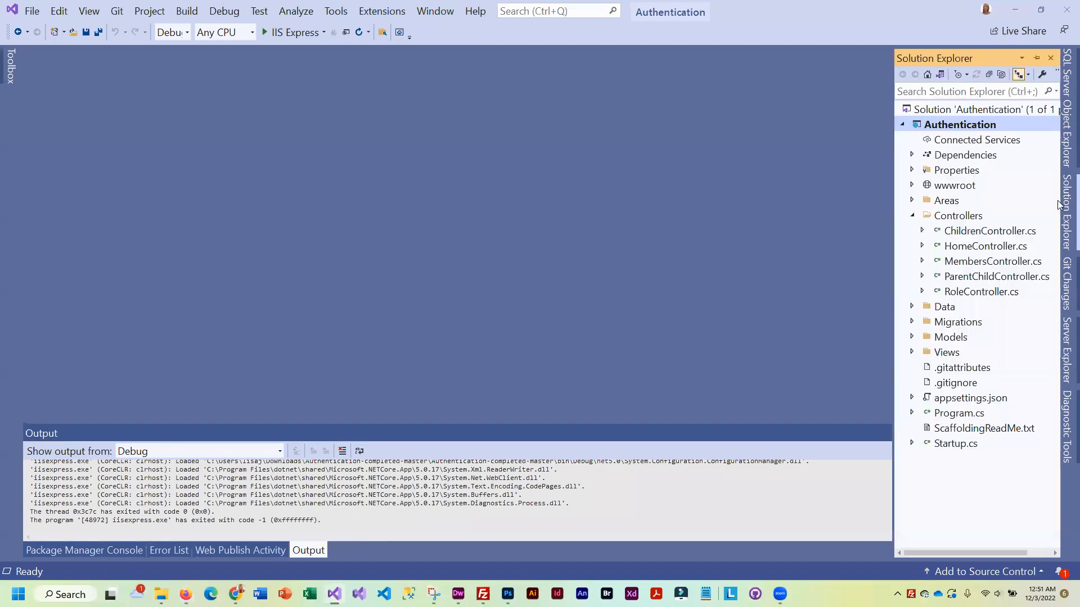
right_click(966, 125)
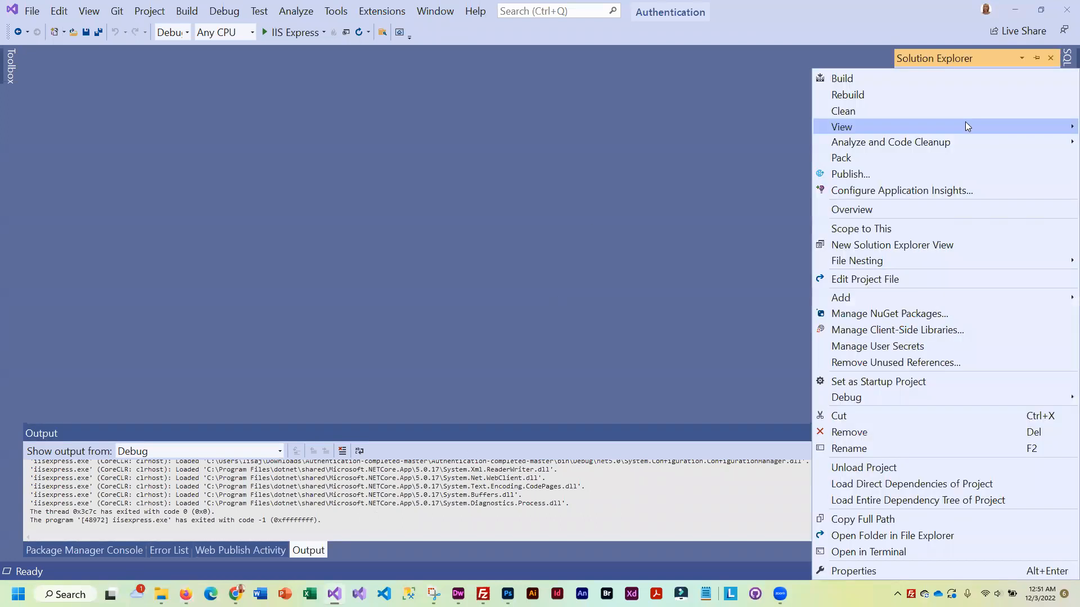
click(873, 173)
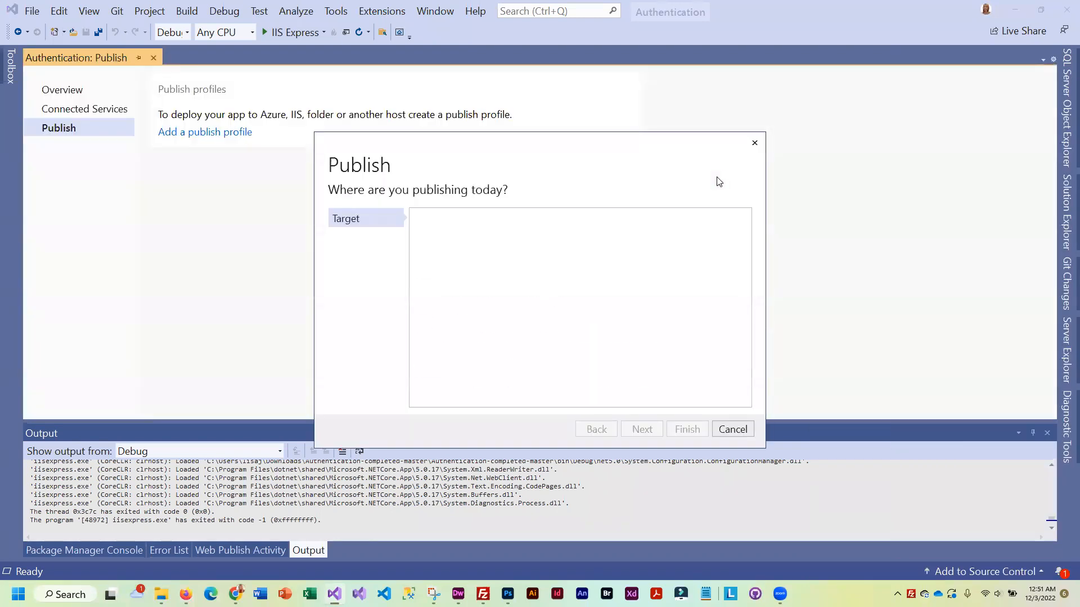
Choose Import Profile as the publish target and continue
scroll(527, 300, down, 3)
scroll(516, 304, up, 3)
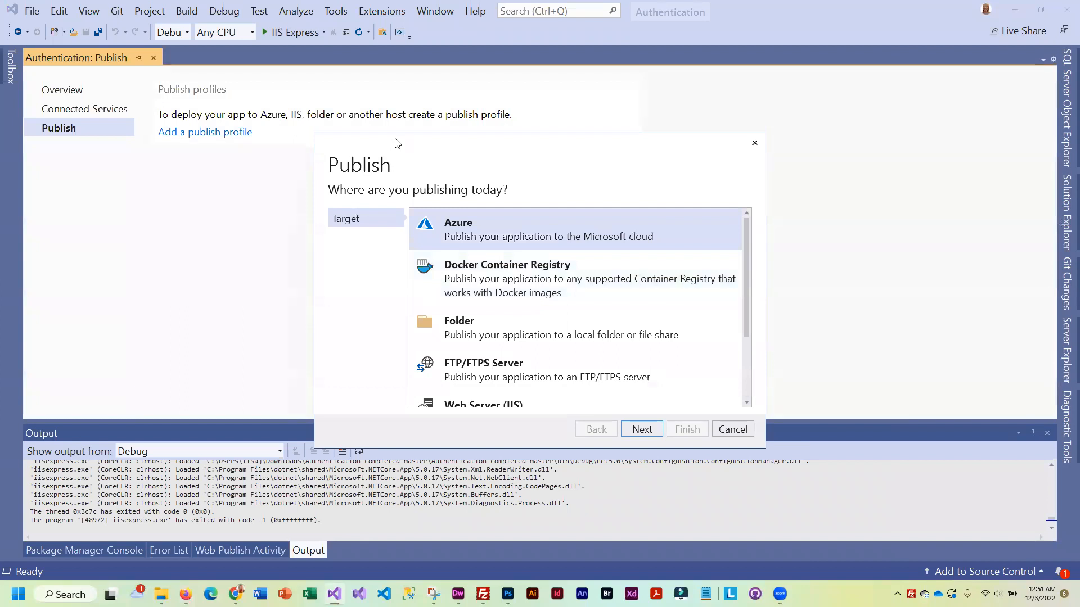
drag(402, 144, 248, 108)
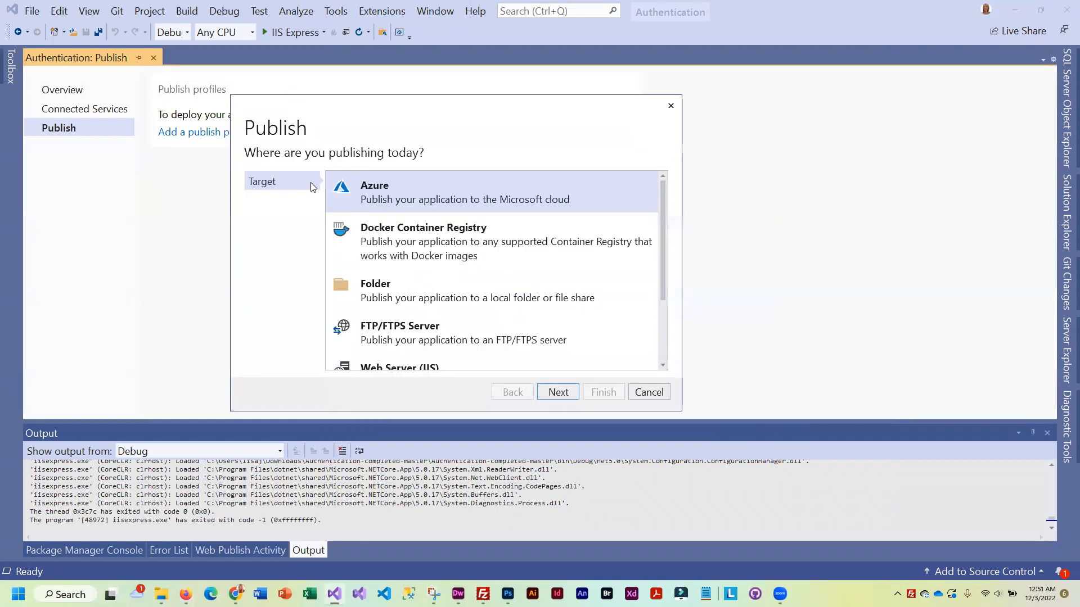
scroll(446, 351, down, 3)
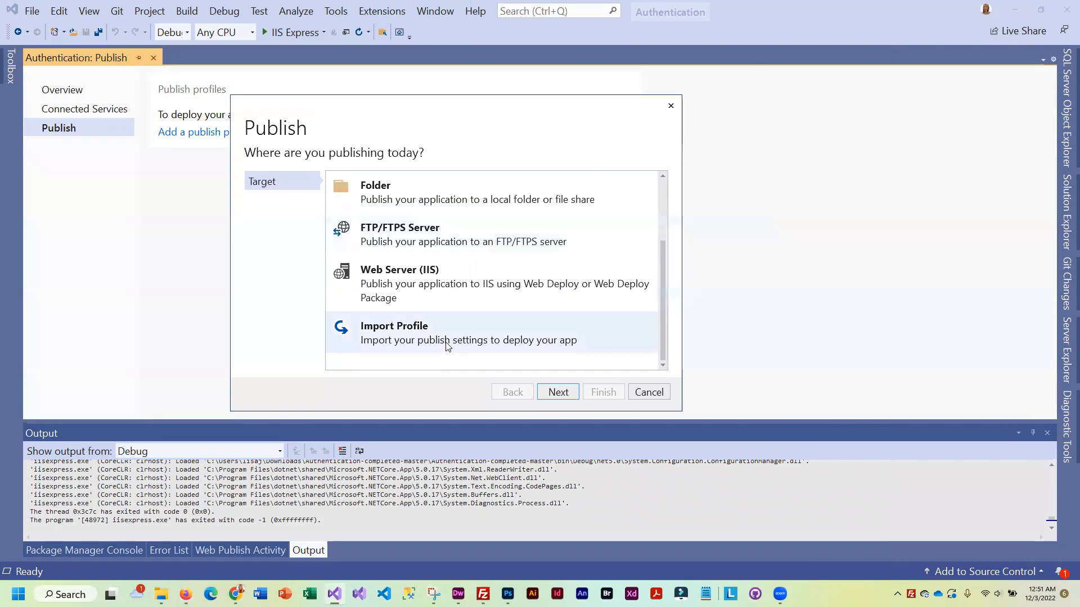
click(389, 336)
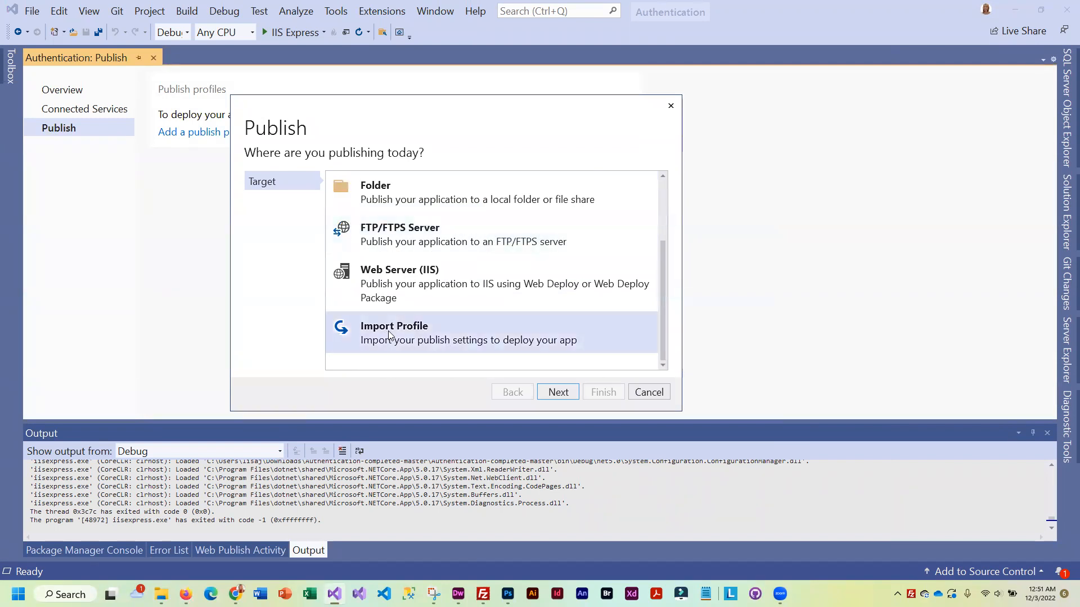
click(564, 396)
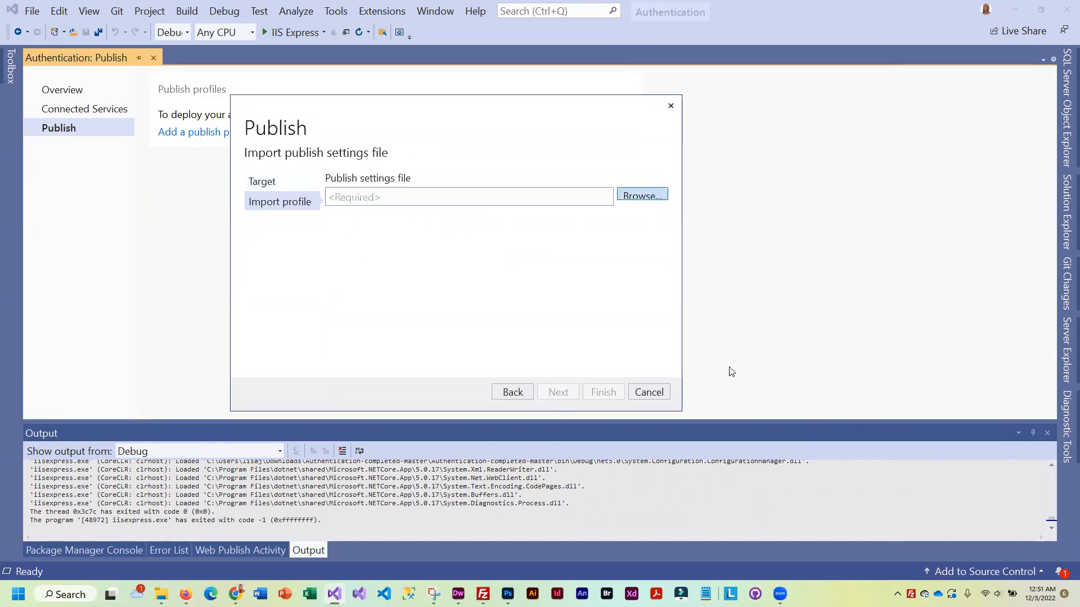
Import the Web Deploy profile from Downloads\site1.PublishSettings
click(647, 196)
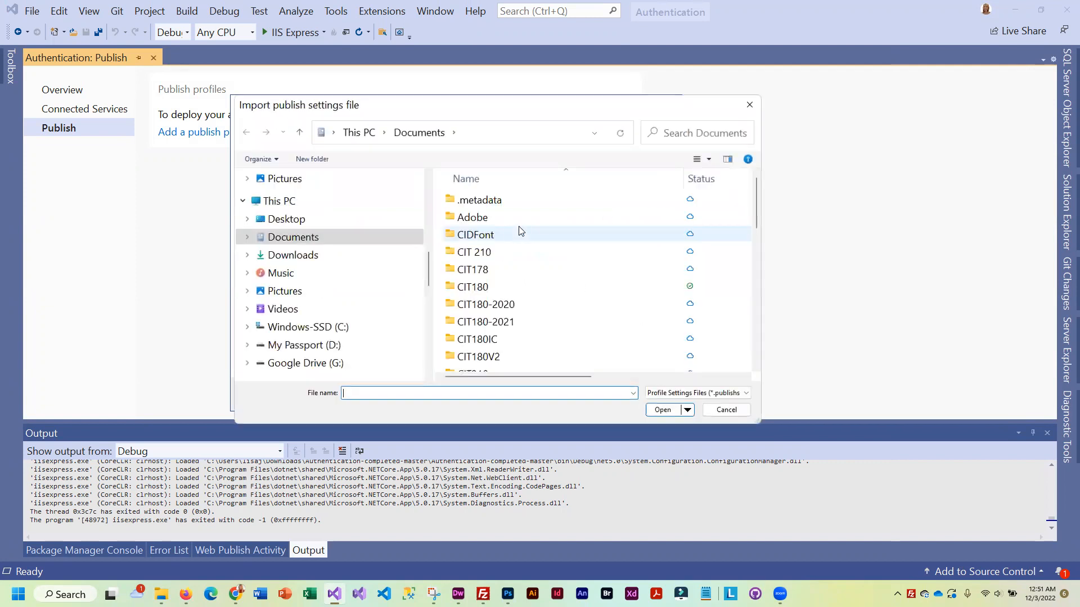
click(314, 255)
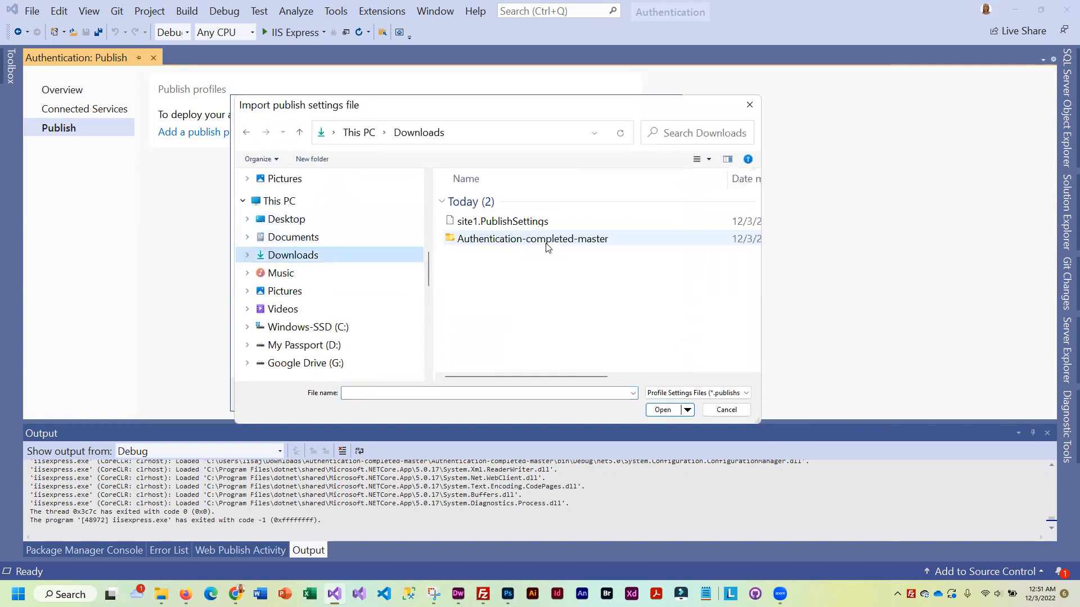
click(527, 221)
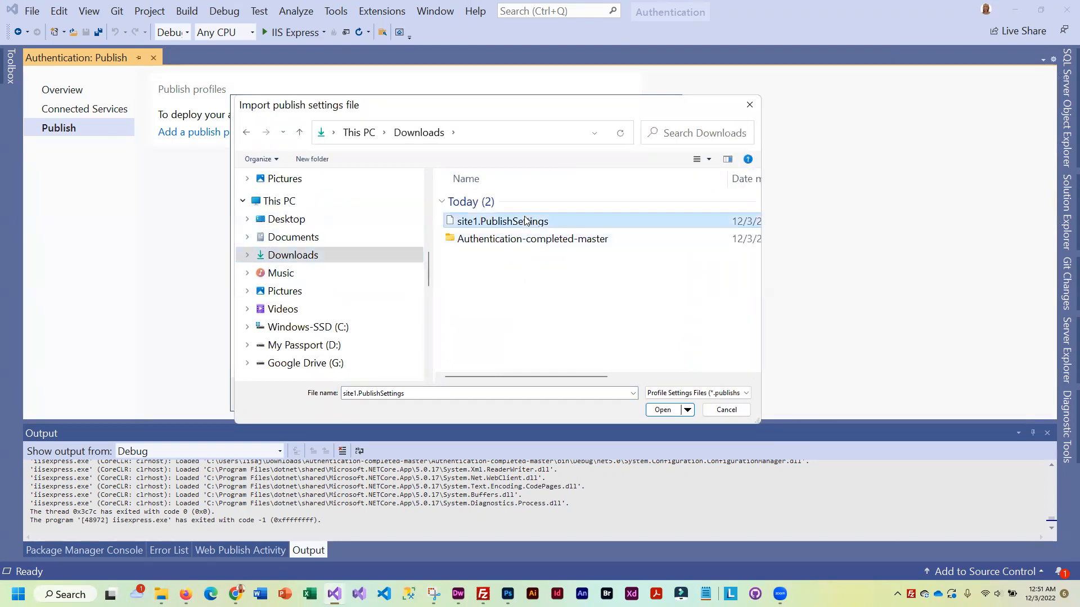
click(664, 410)
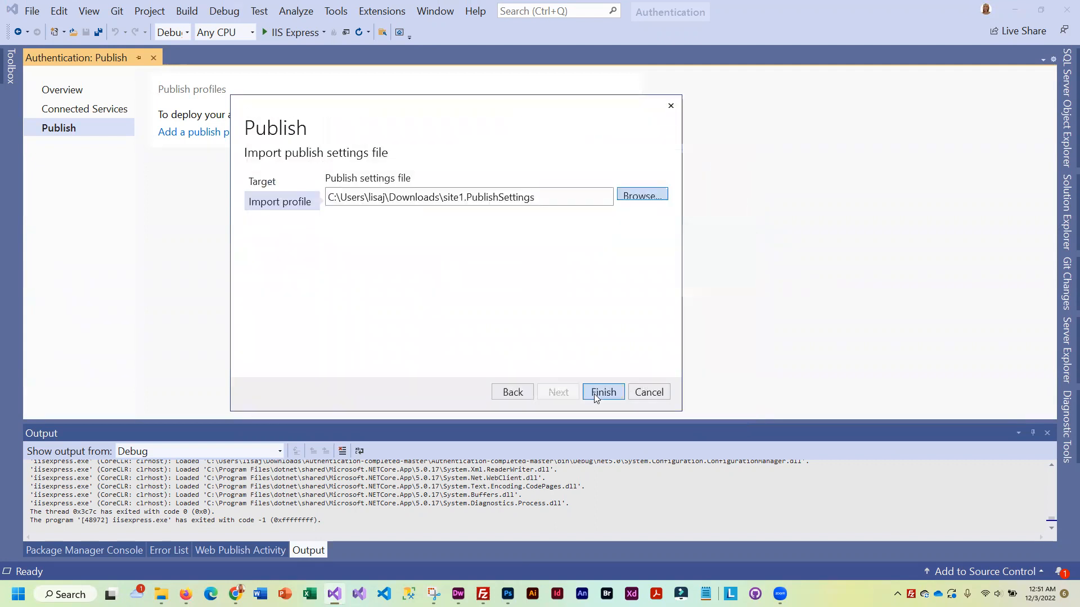
click(601, 392)
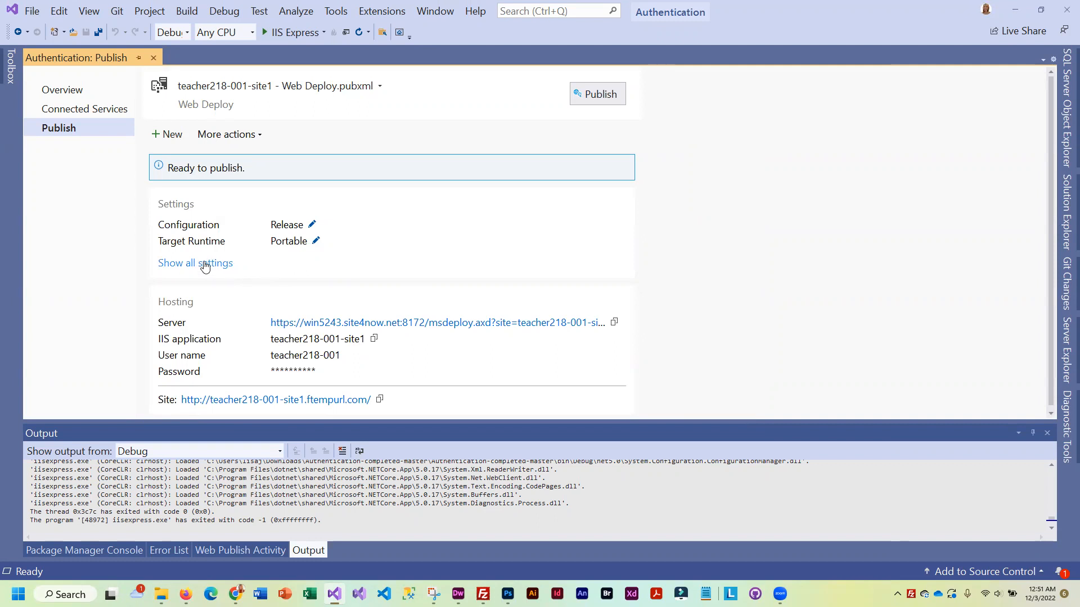
click(256, 136)
Edit the publish profile and show its Connection details in an enlarged dialog
click(222, 152)
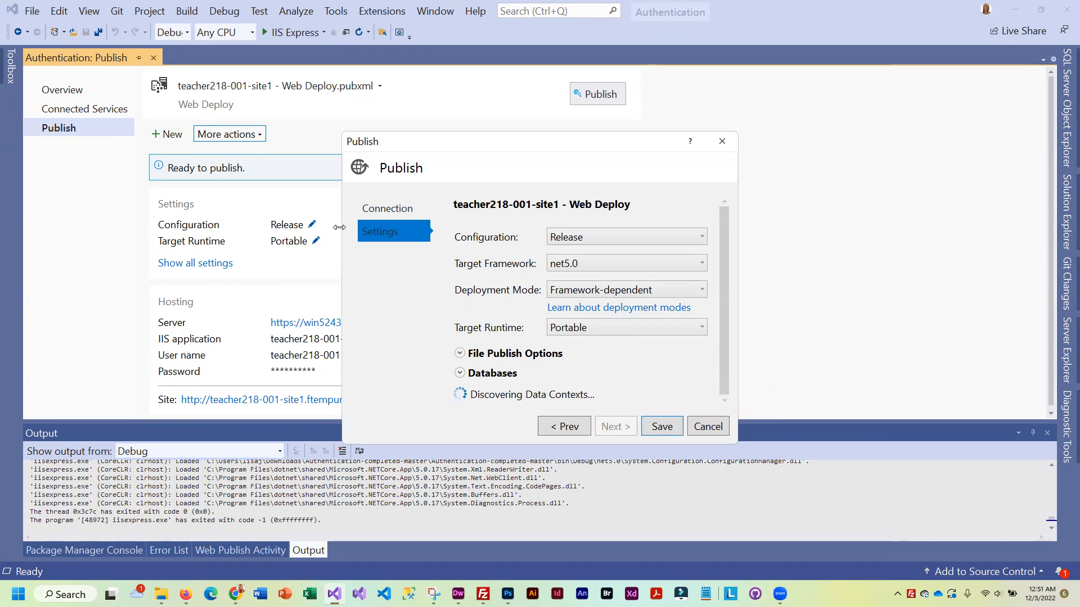
drag(339, 227, 199, 227)
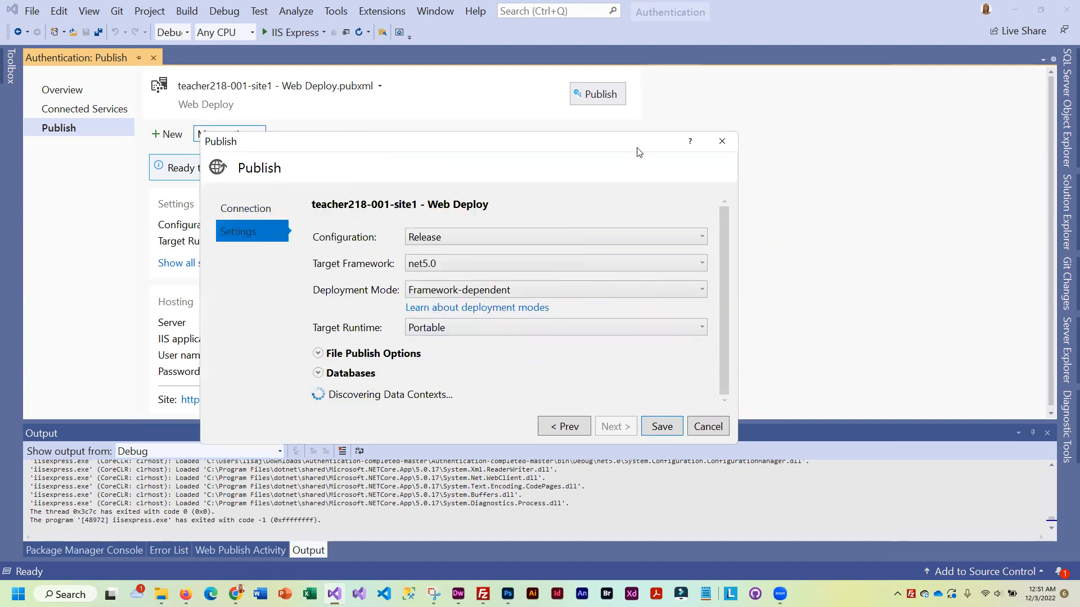
drag(637, 133, 637, 98)
click(248, 177)
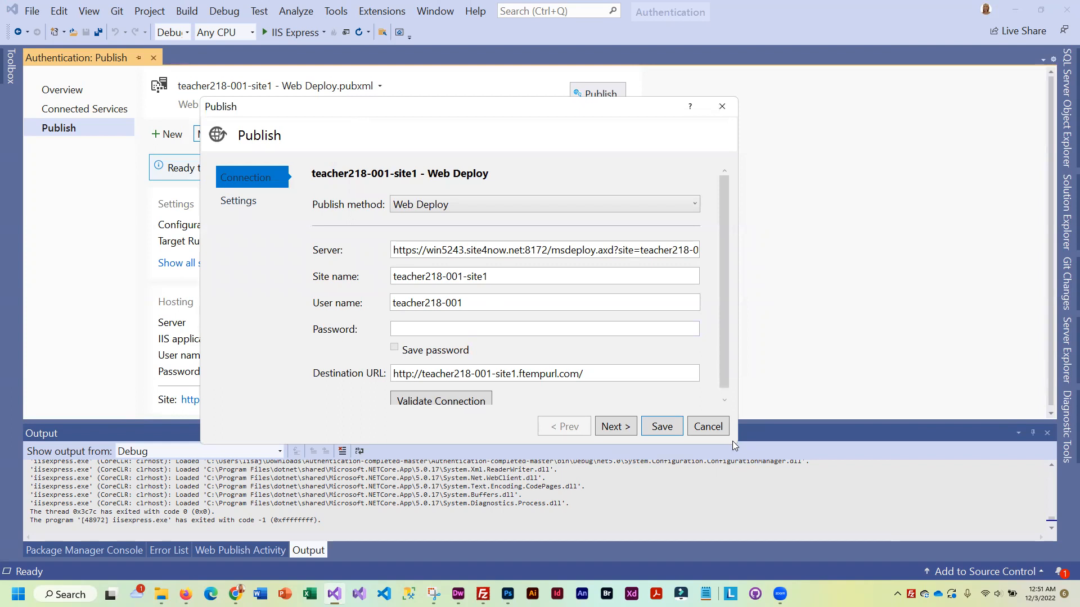
drag(733, 447, 732, 509)
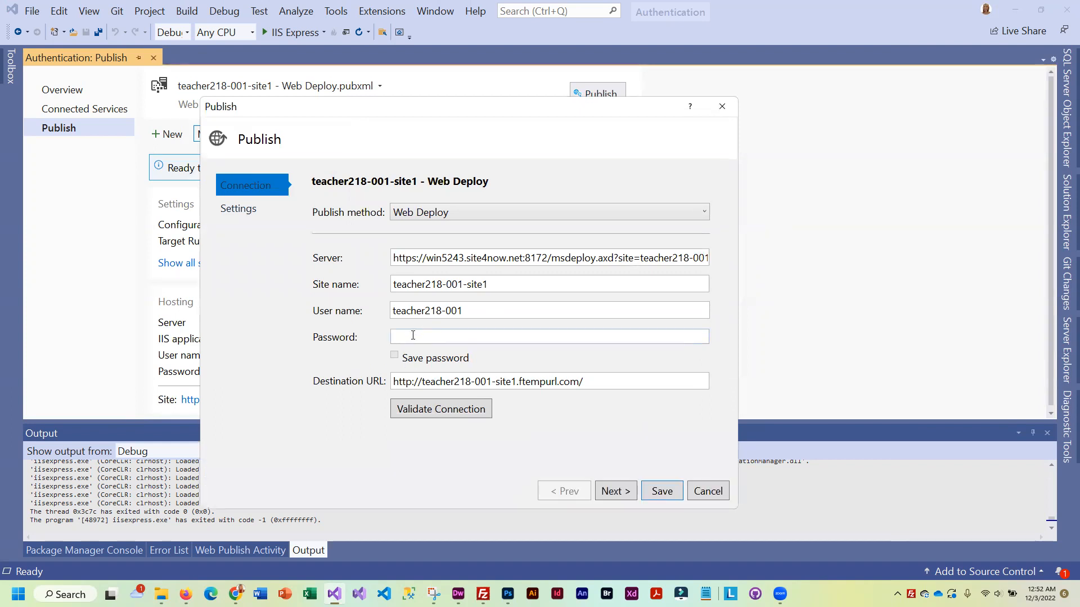
Enter the deployment password, save it, and validate the connection successfully
click(442, 337)
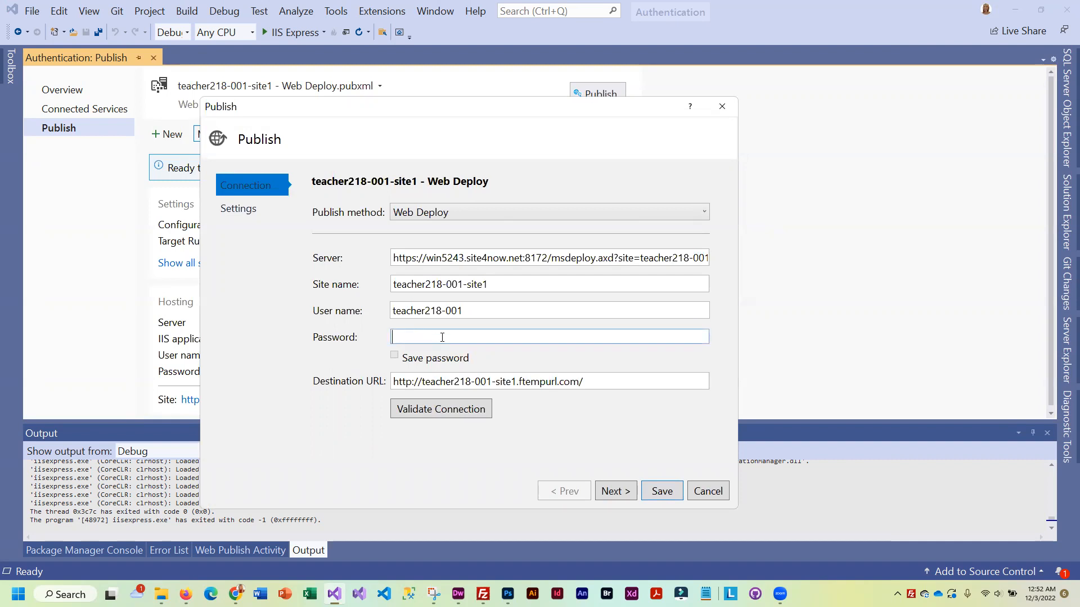
text(***********)
click(394, 355)
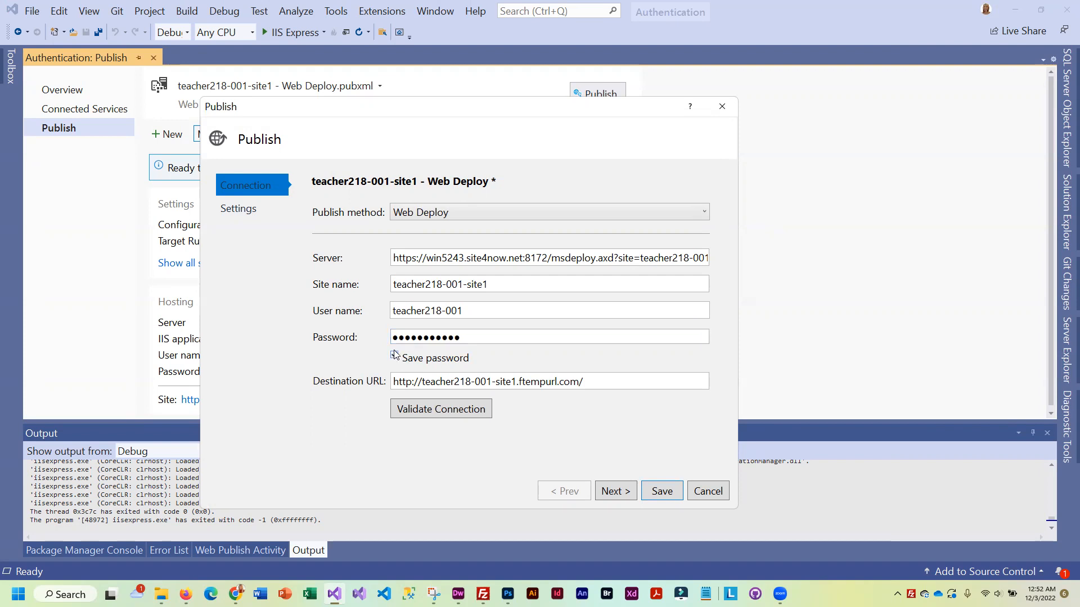
click(438, 410)
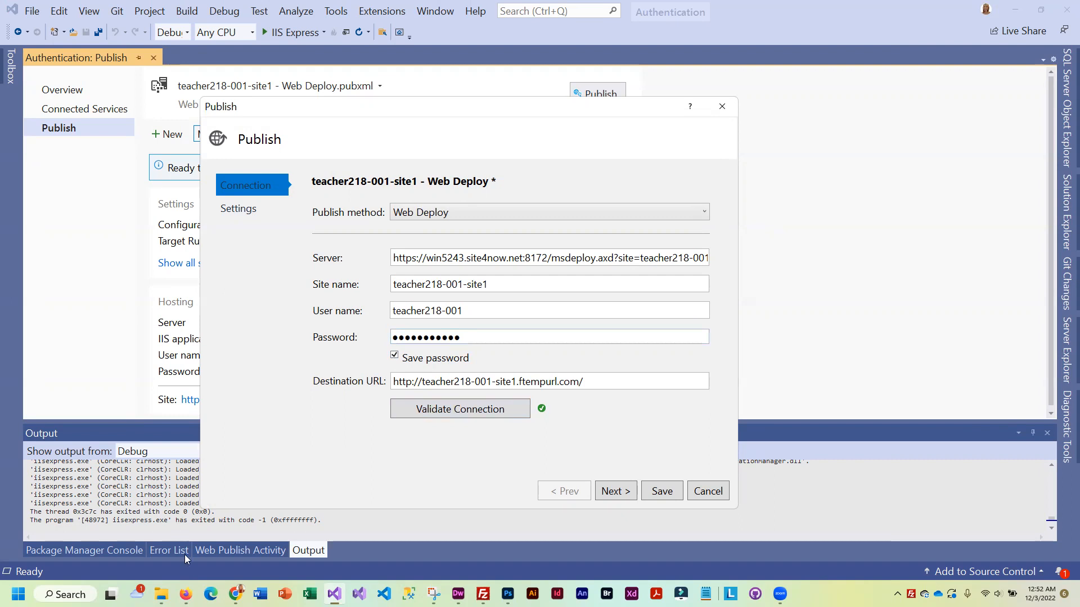
mouse_move(179, 585)
click(146, 549)
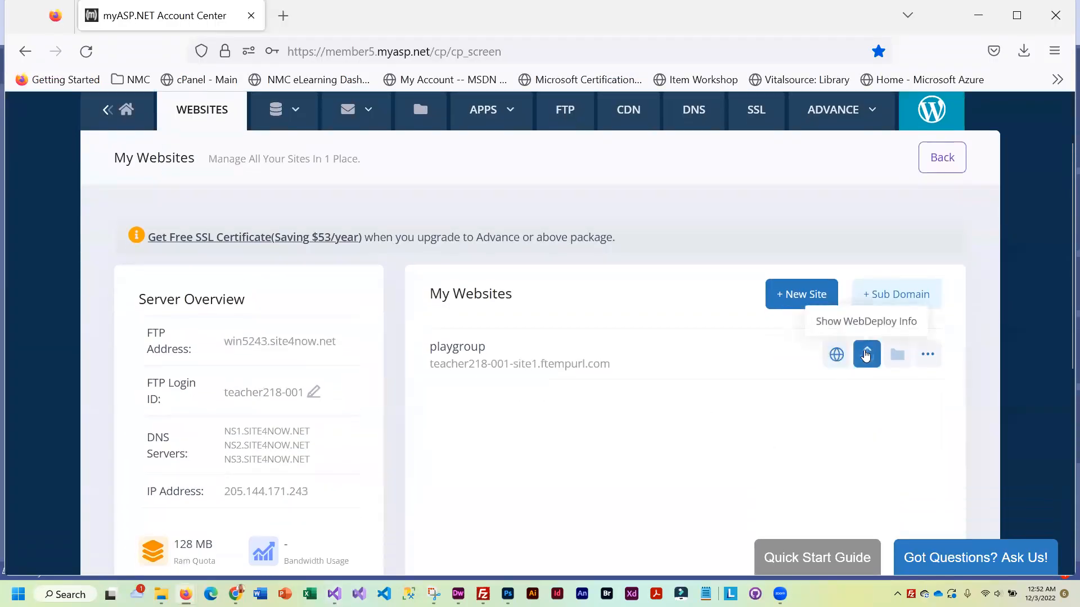
Check the playgroup site's Web Deploy details in myASP.NET, then minimize Firefox
click(866, 354)
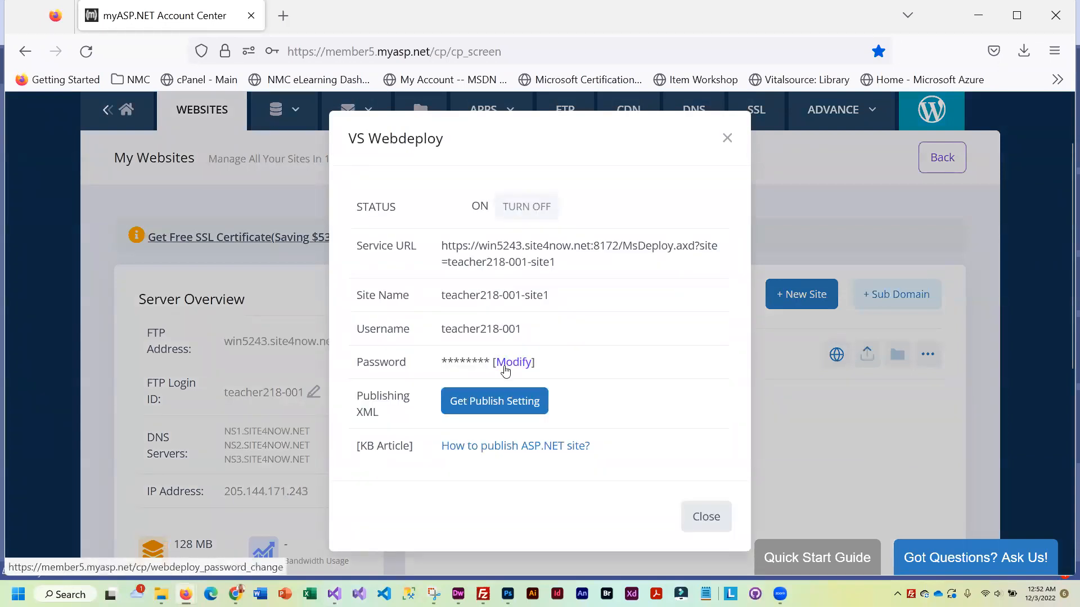
click(705, 518)
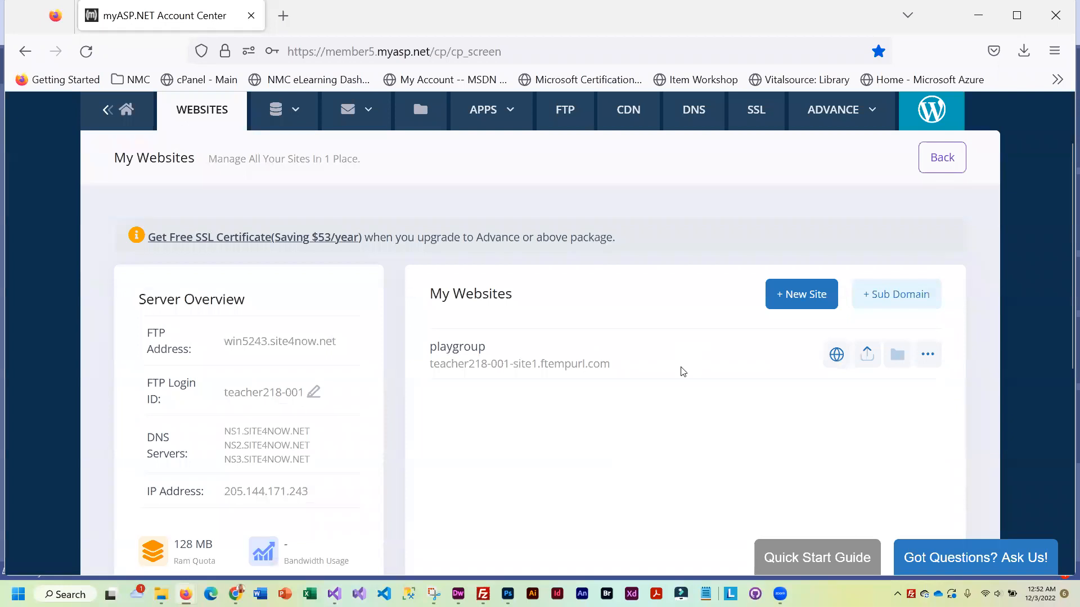
click(979, 16)
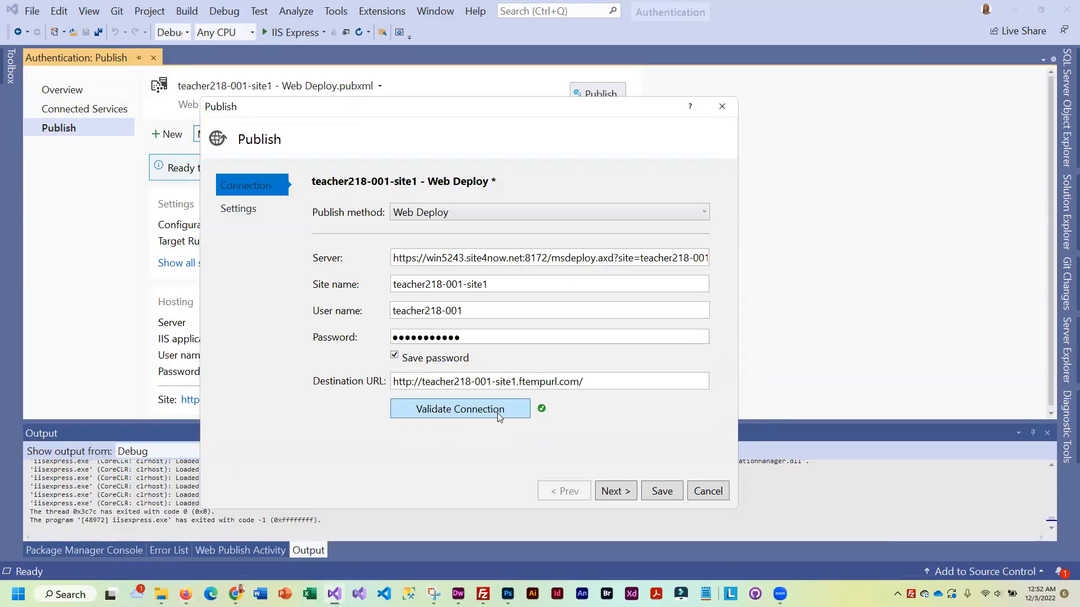
Review the Release, net5.0, Framework-dependent, Portable settings, then bring myASP.NET back
click(248, 207)
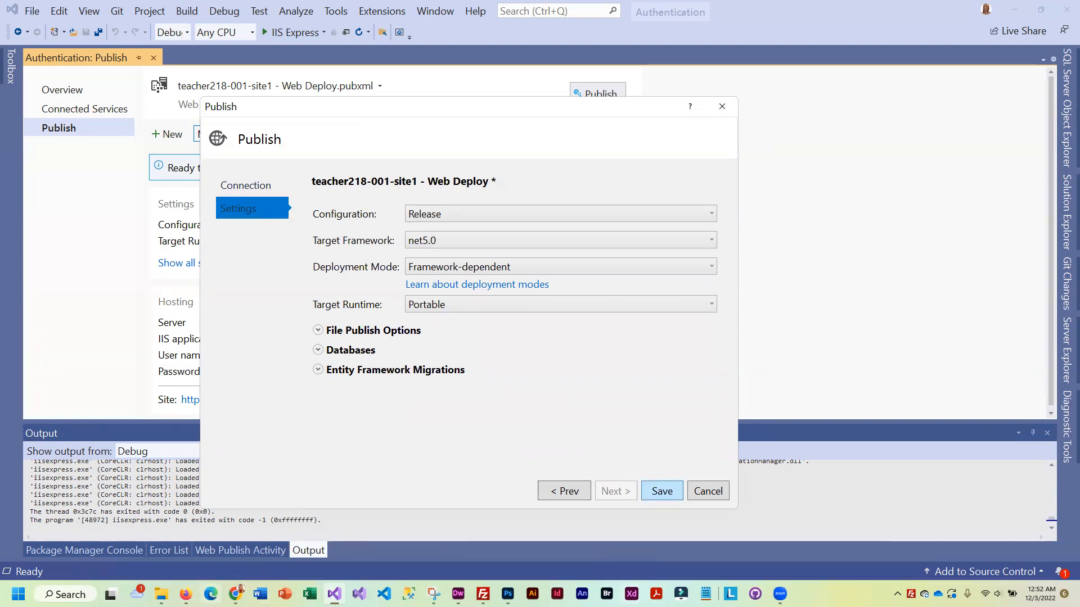
mouse_move(185, 594)
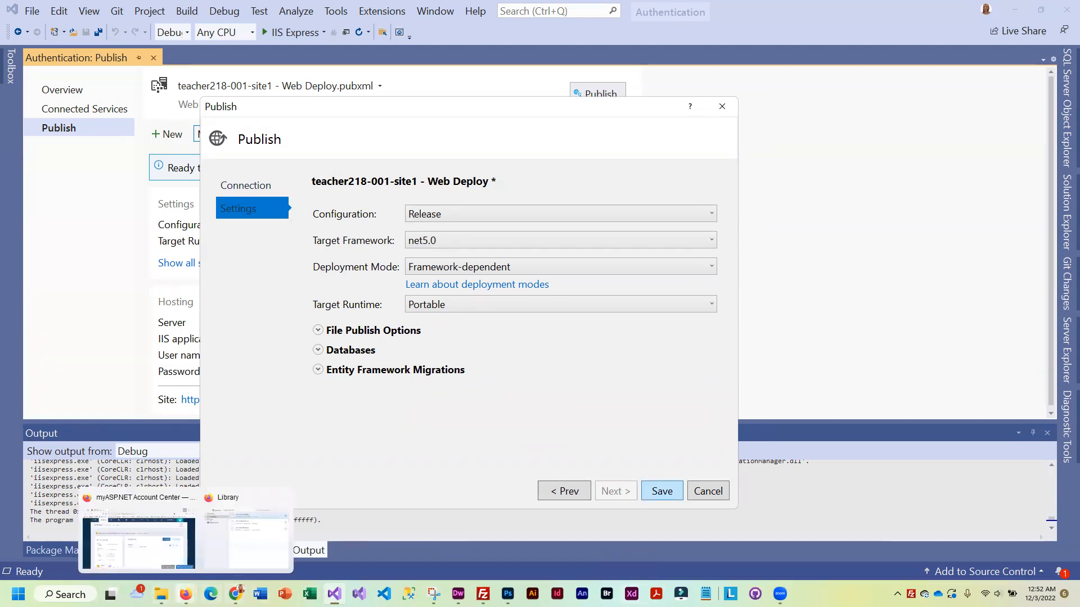
click(171, 557)
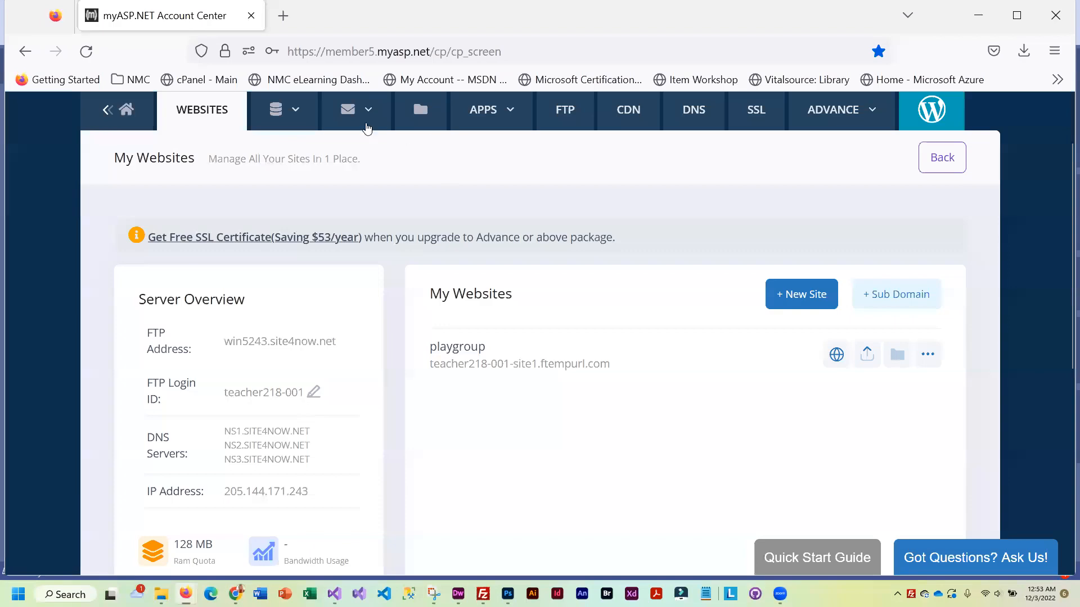
Select the playgroup database's ASP.NET connection string under MSSQL, then return to Visual Studio
click(275, 109)
click(321, 168)
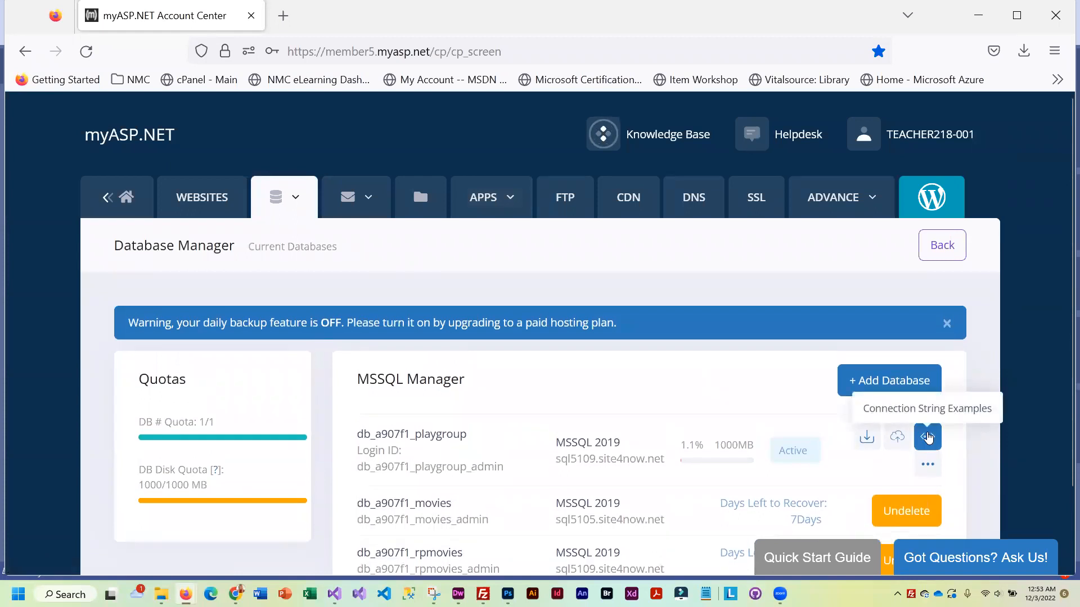
click(928, 432)
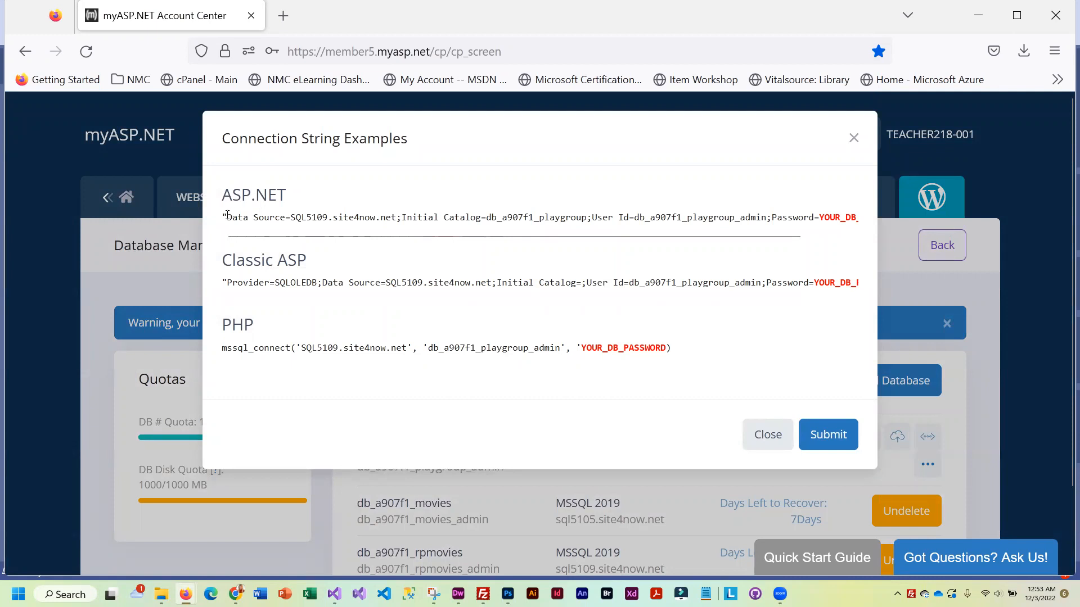
drag(225, 217, 879, 217)
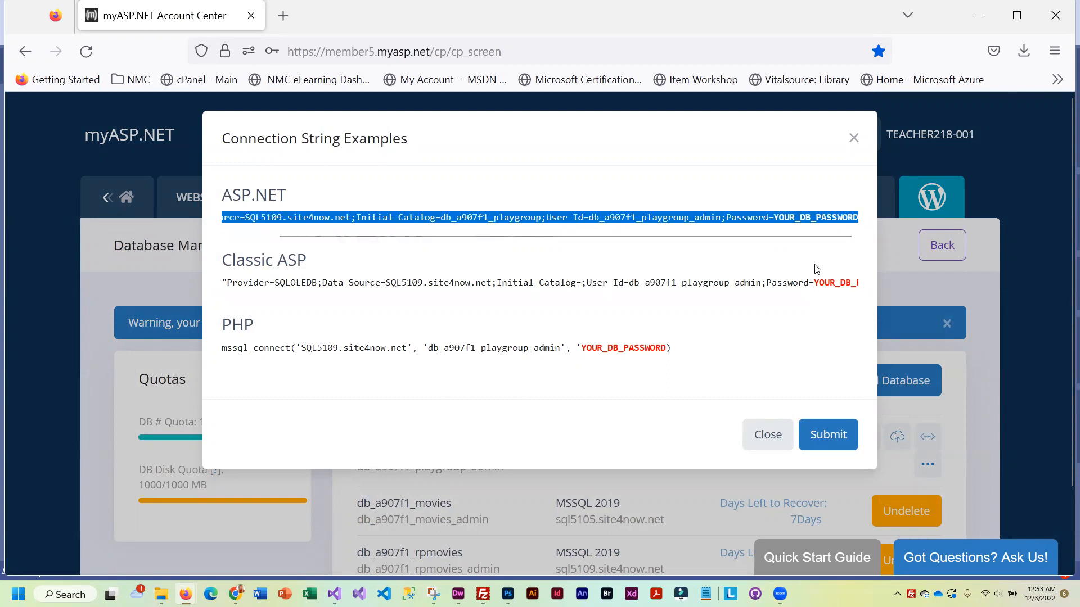
click(768, 434)
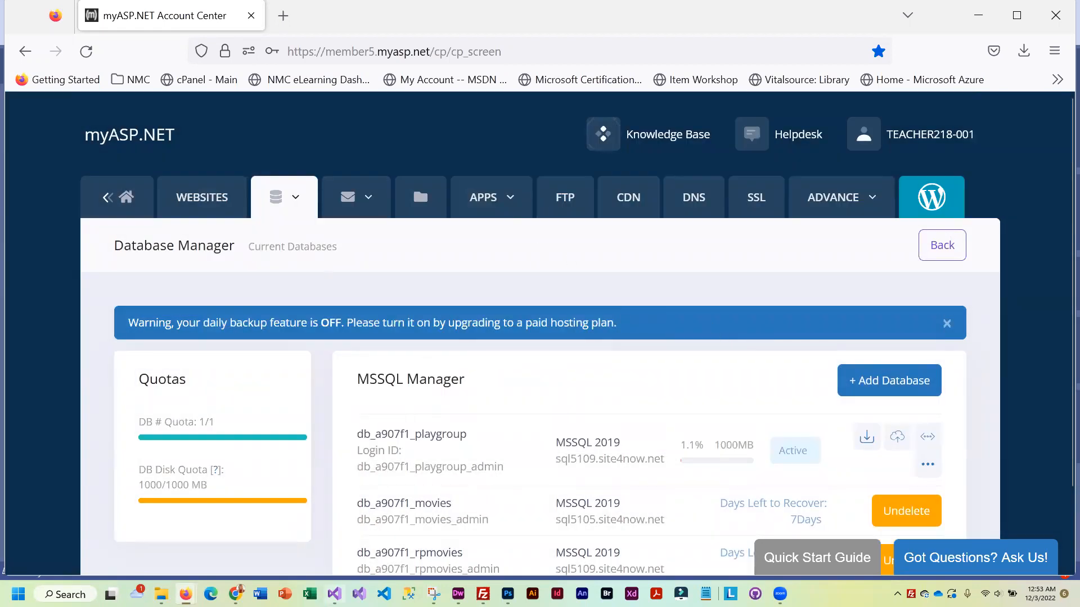
mouse_move(335, 592)
click(316, 531)
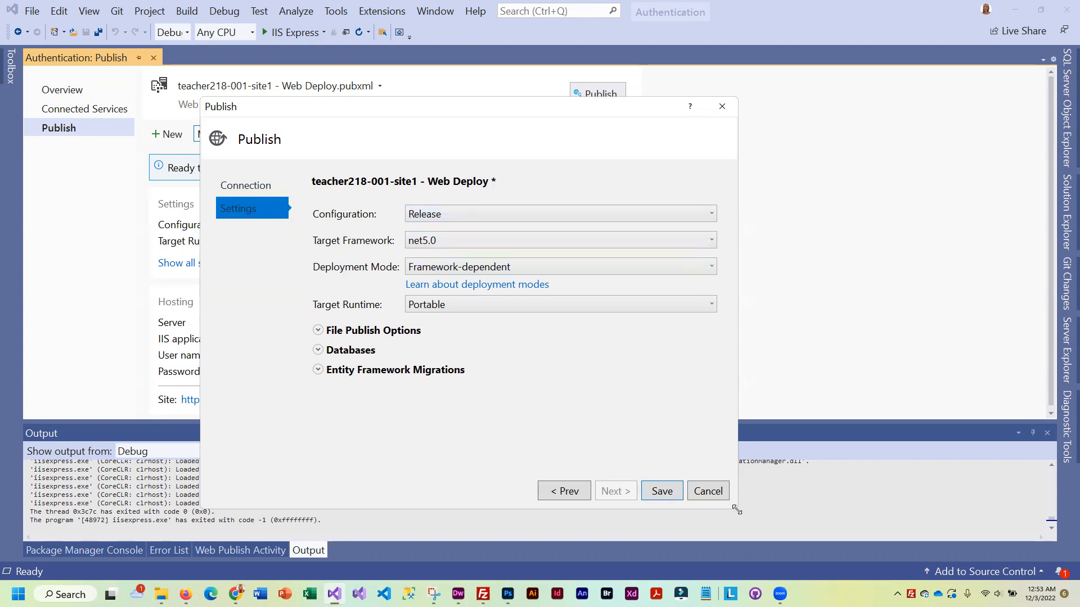
Keep net5.0 as the target framework in the enlarged publish settings
drag(736, 510, 782, 527)
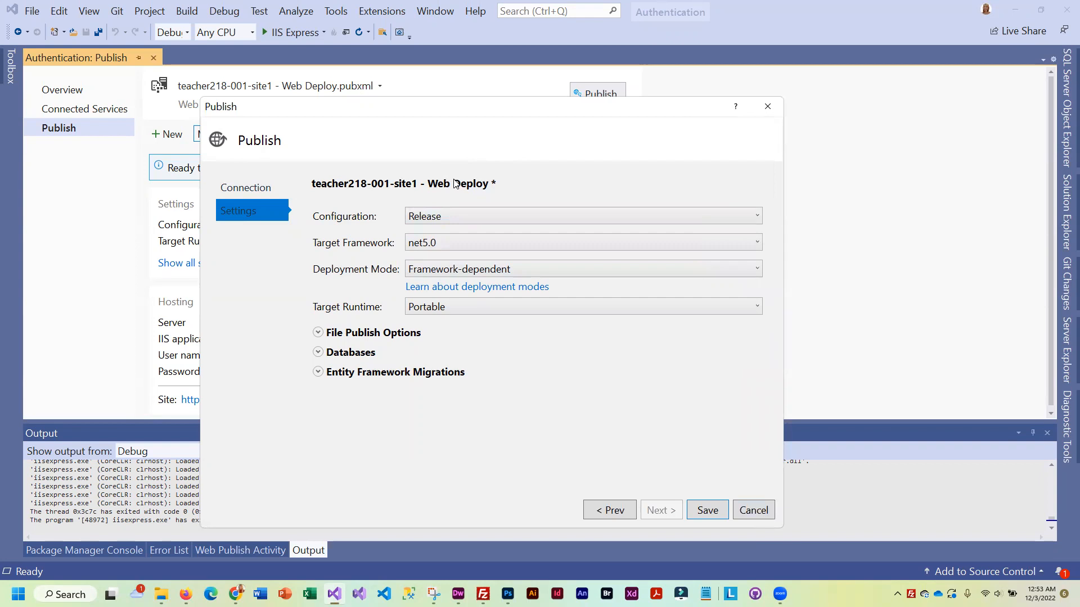
click(757, 244)
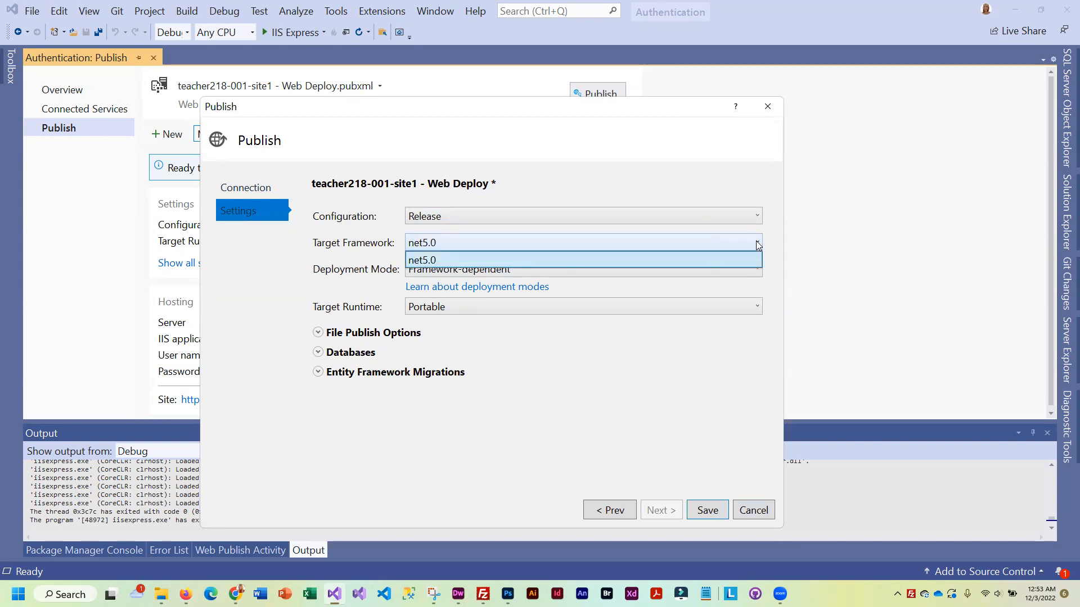
click(757, 244)
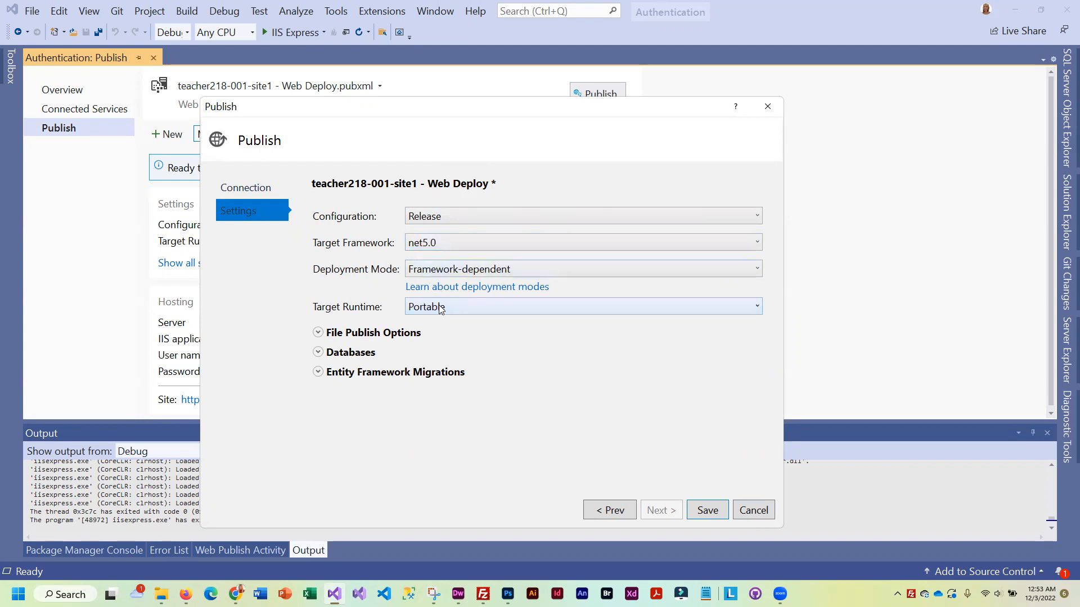
click(450, 244)
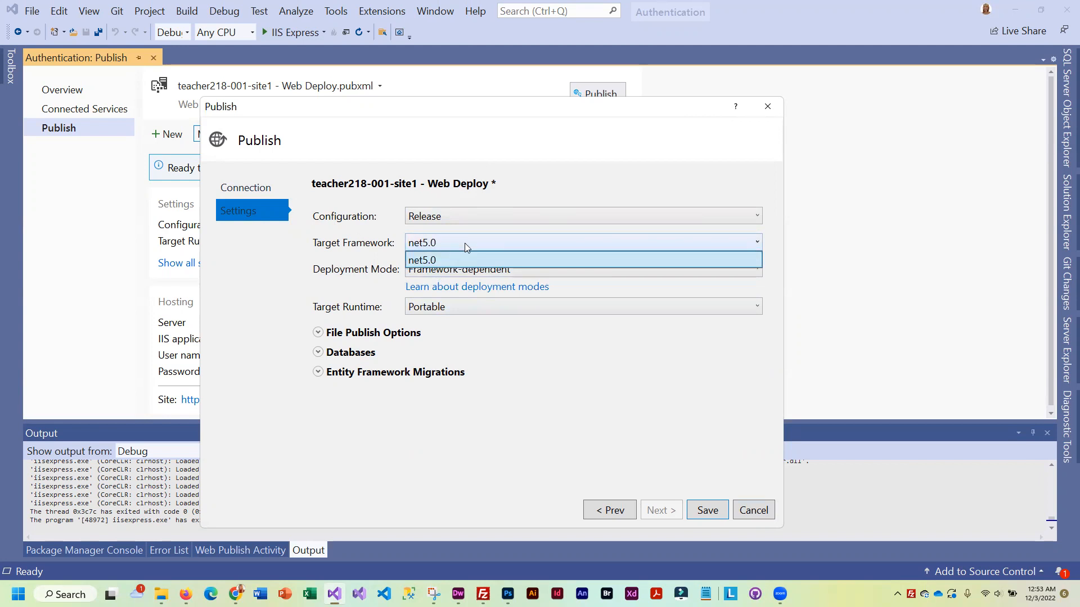
click(465, 243)
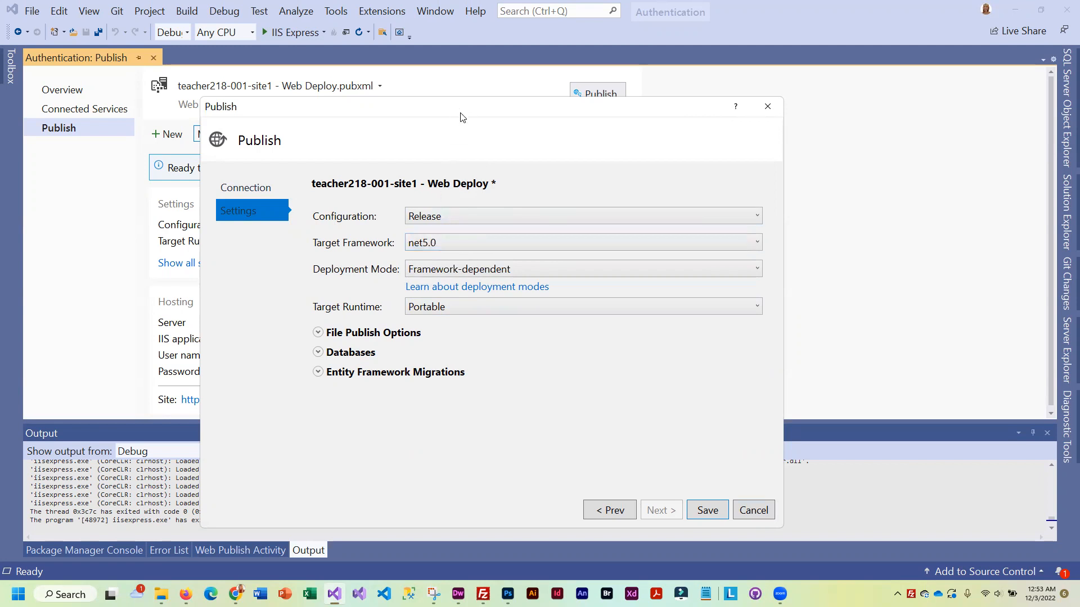
drag(460, 117, 476, 95)
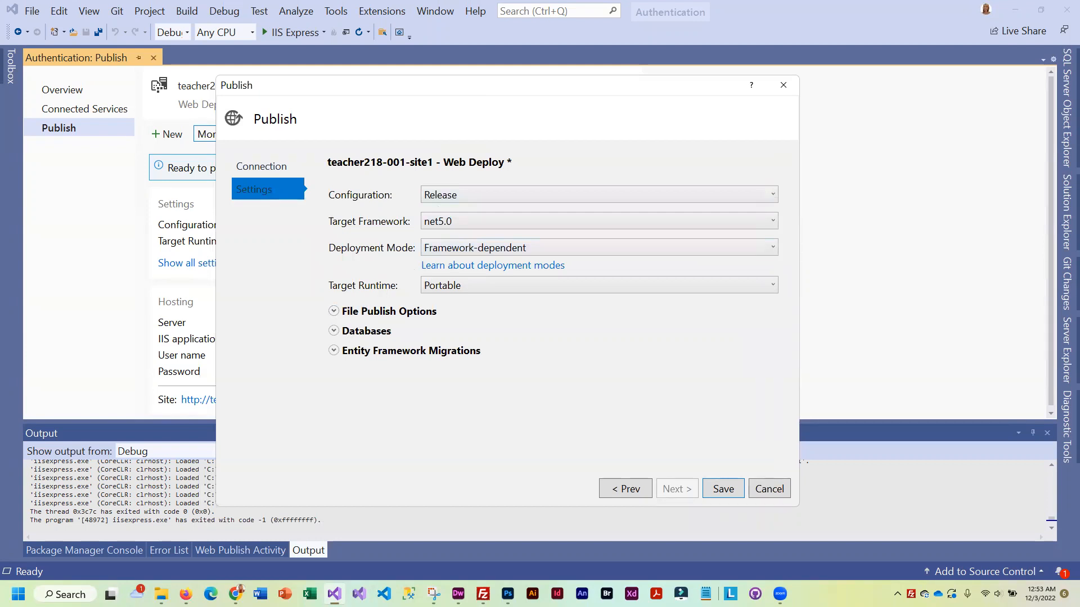
Replace the DefaultConnection string with the pasted remote playgroup database string
click(334, 332)
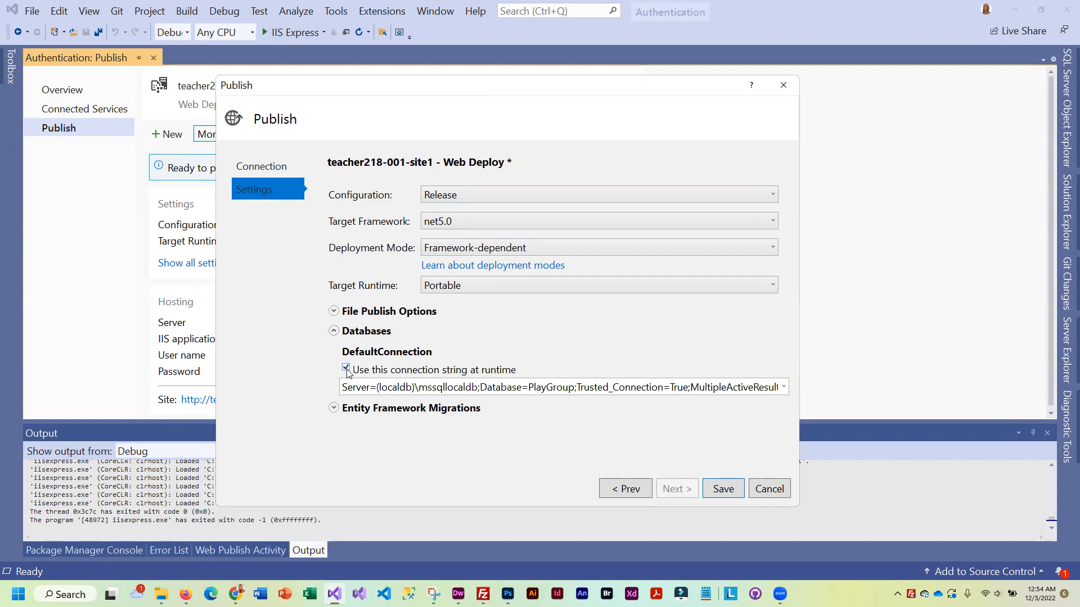
click(473, 389)
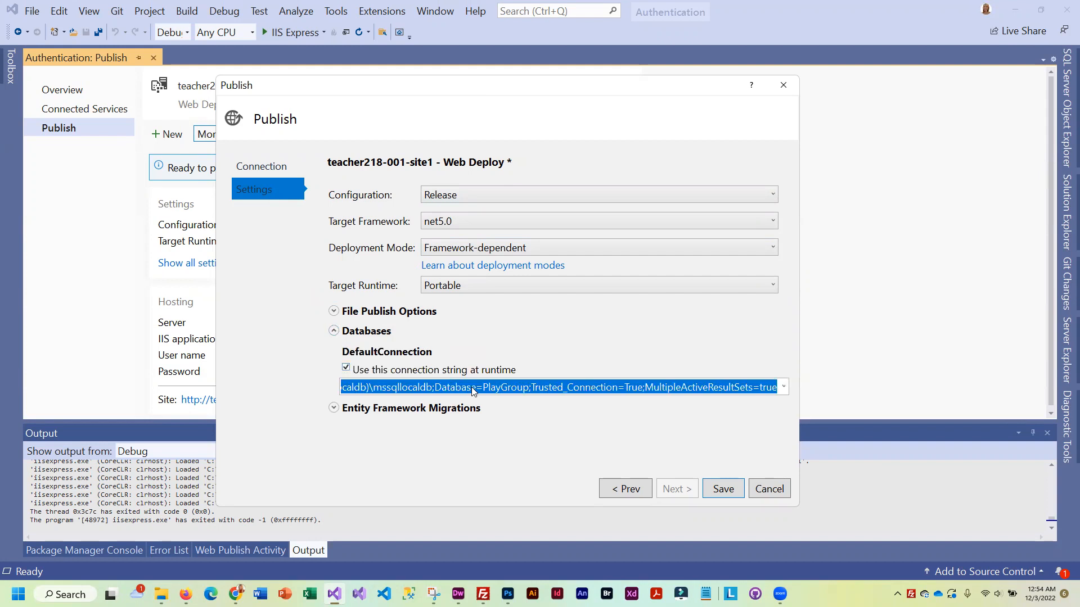
key(ctrl+v)
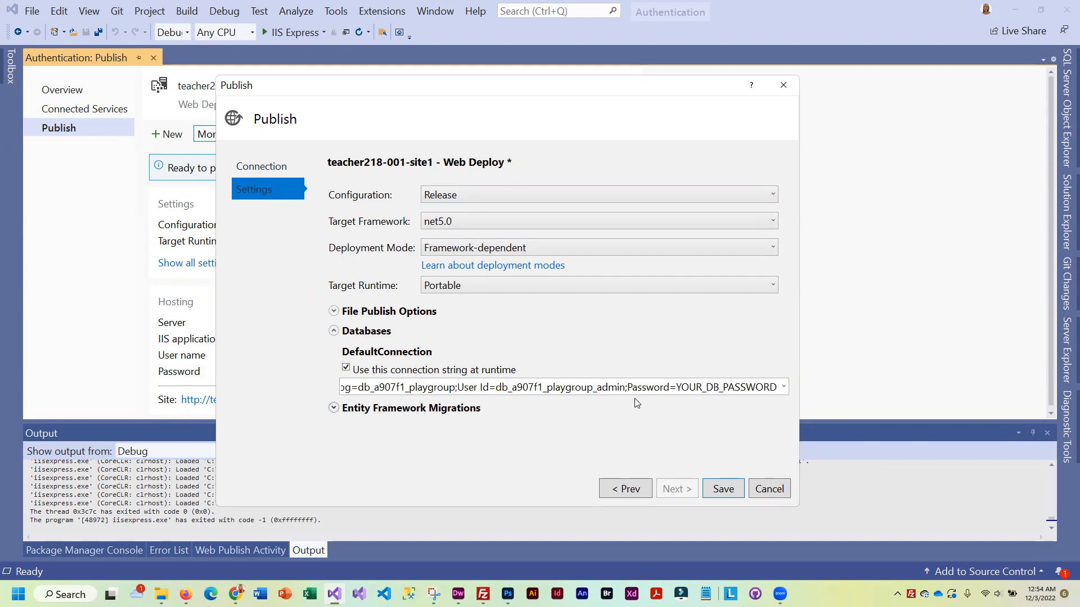
drag(677, 387, 787, 387)
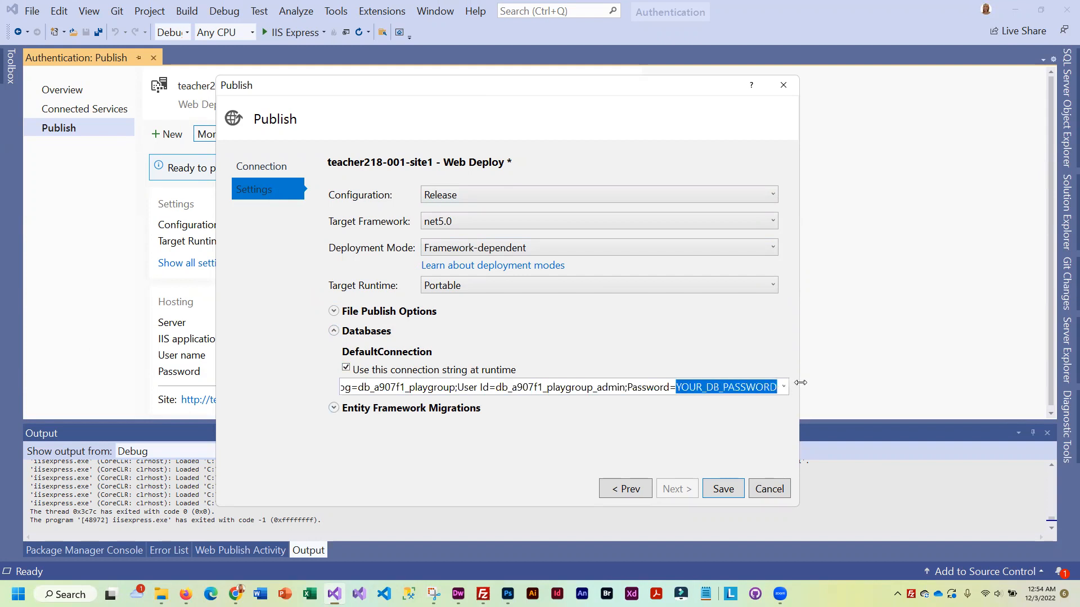
drag(800, 382, 798, 382)
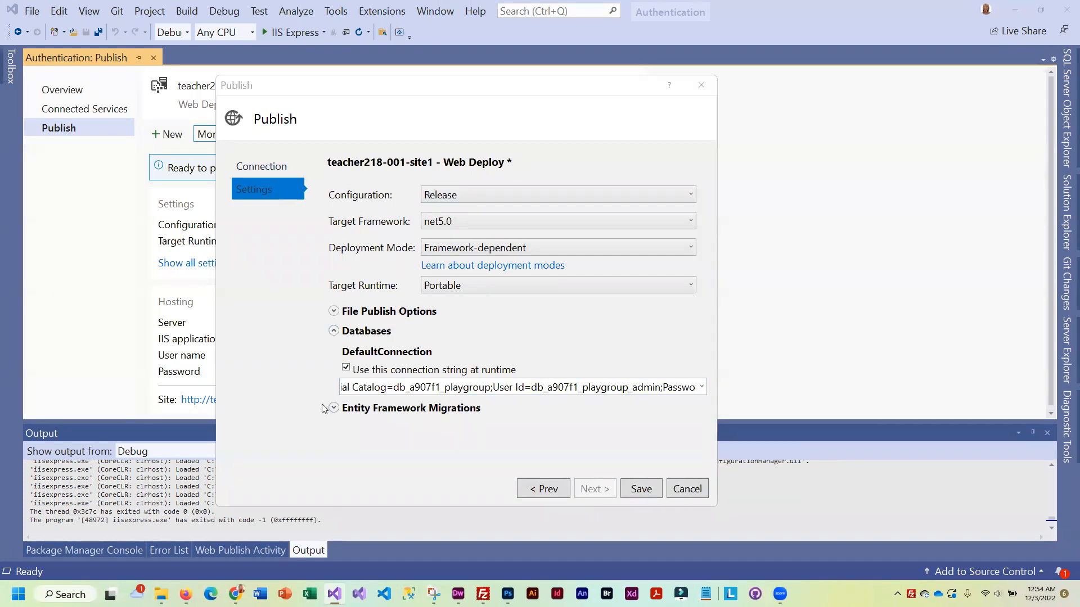
click(333, 408)
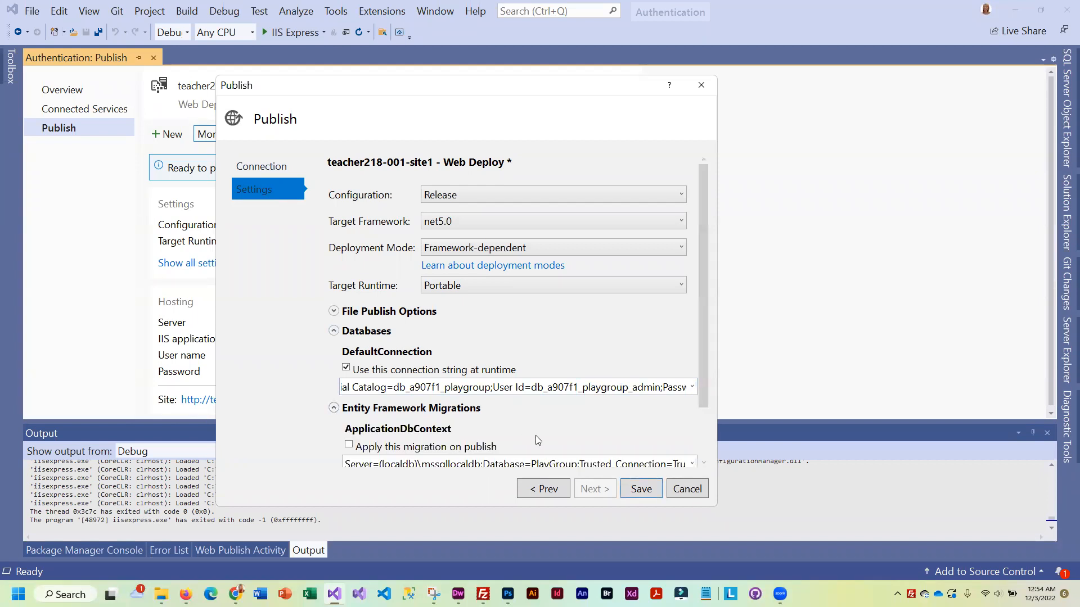
Apply ApplicationDbContext and MembersContext migrations on publish using the remote string, then save
drag(707, 375, 703, 457)
click(349, 381)
click(349, 439)
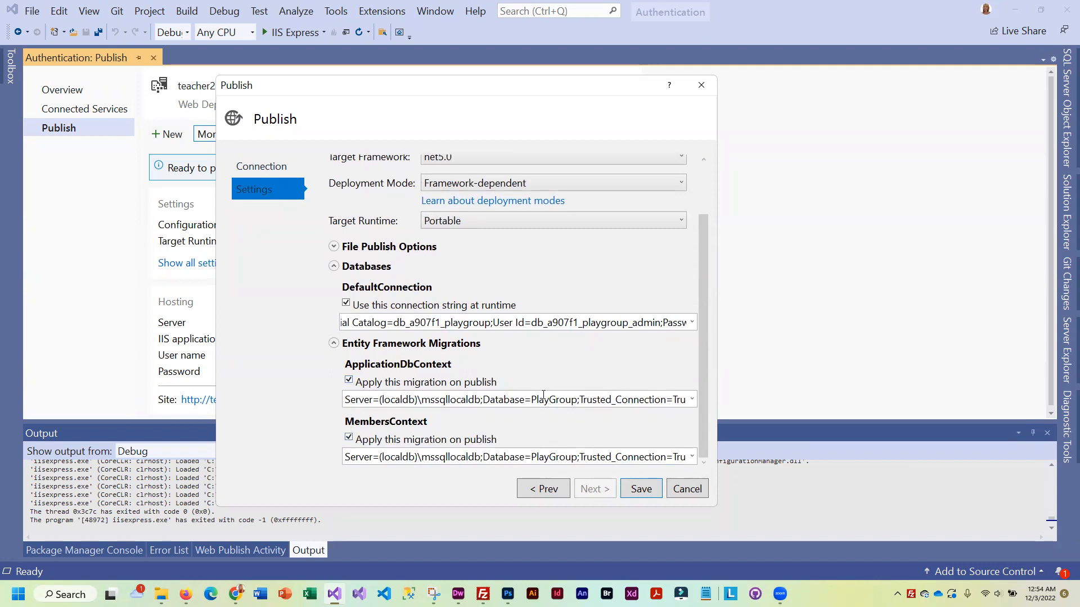
triple_click(543, 395)
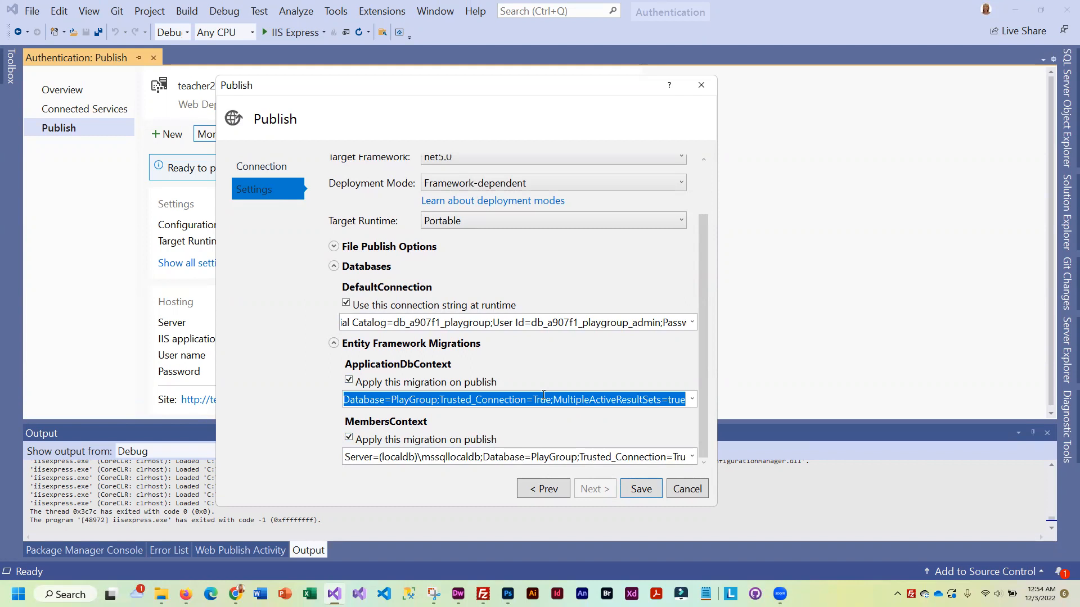
key(ctrl+v)
triple_click(530, 457)
key(ctrl+v)
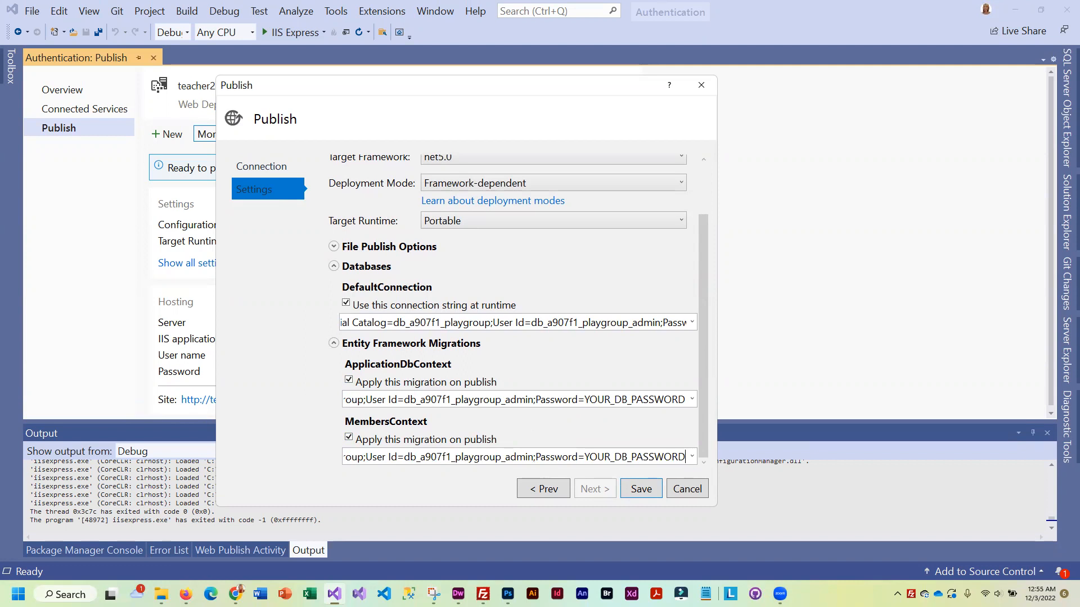
drag(717, 292, 643, 291)
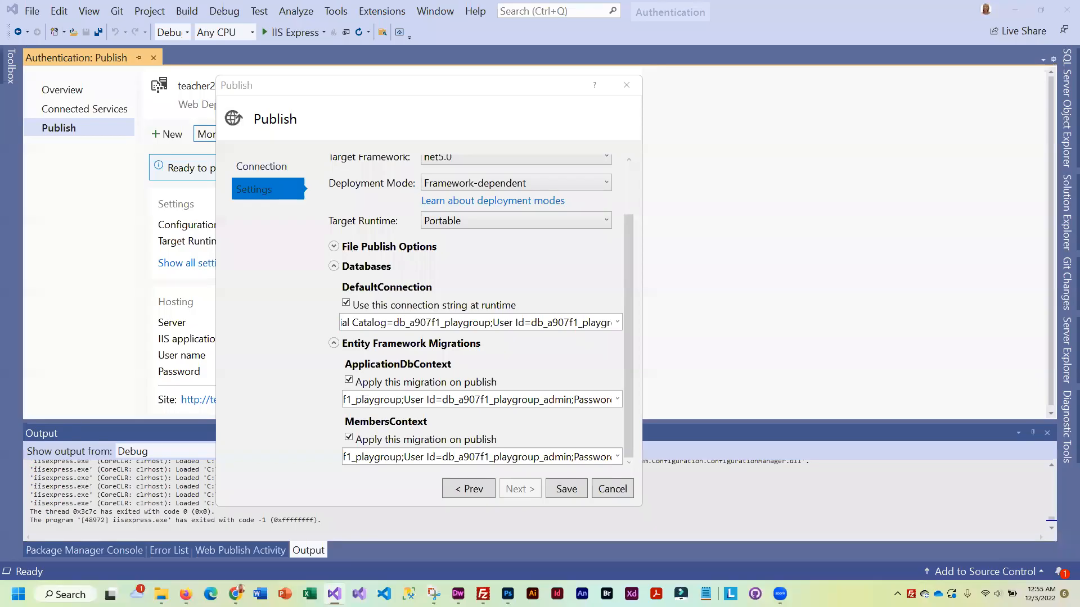
click(561, 490)
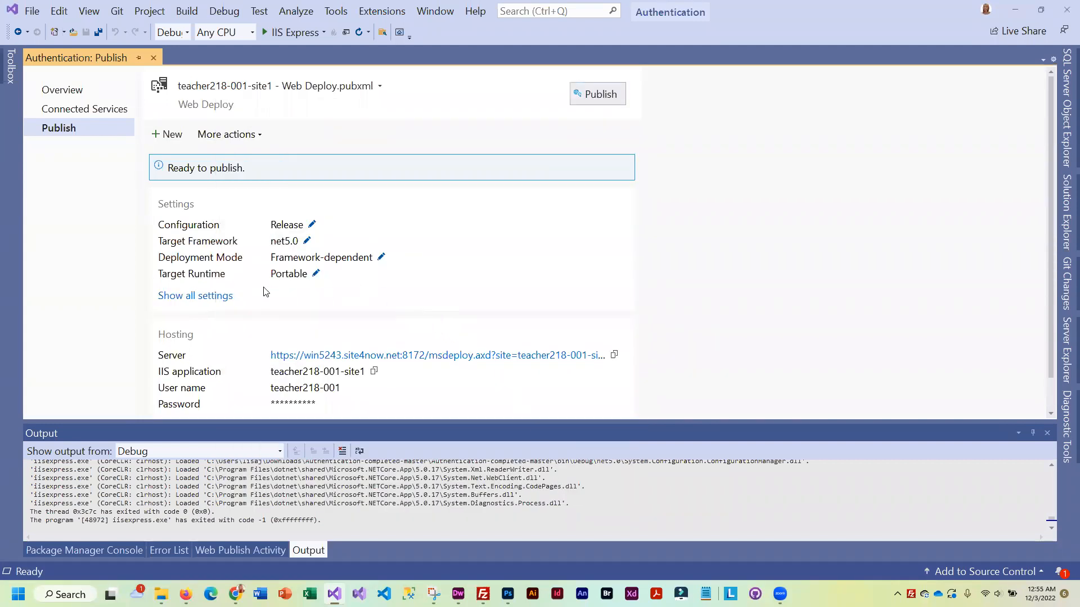
Re-save the publish settings with net5.0 kept as target framework, and show the Authentication file tree
click(307, 241)
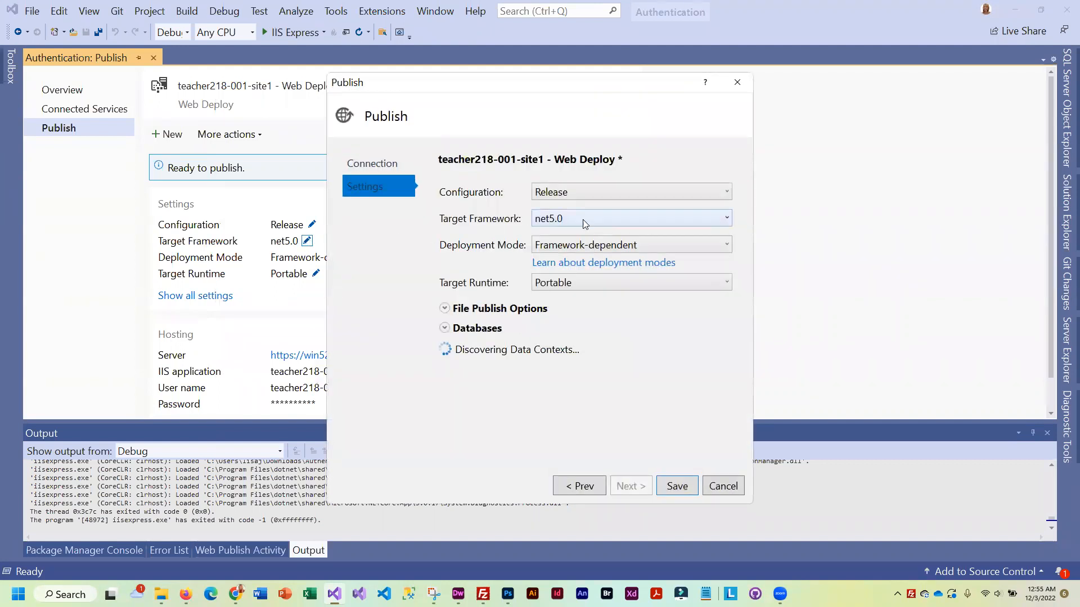
click(583, 220)
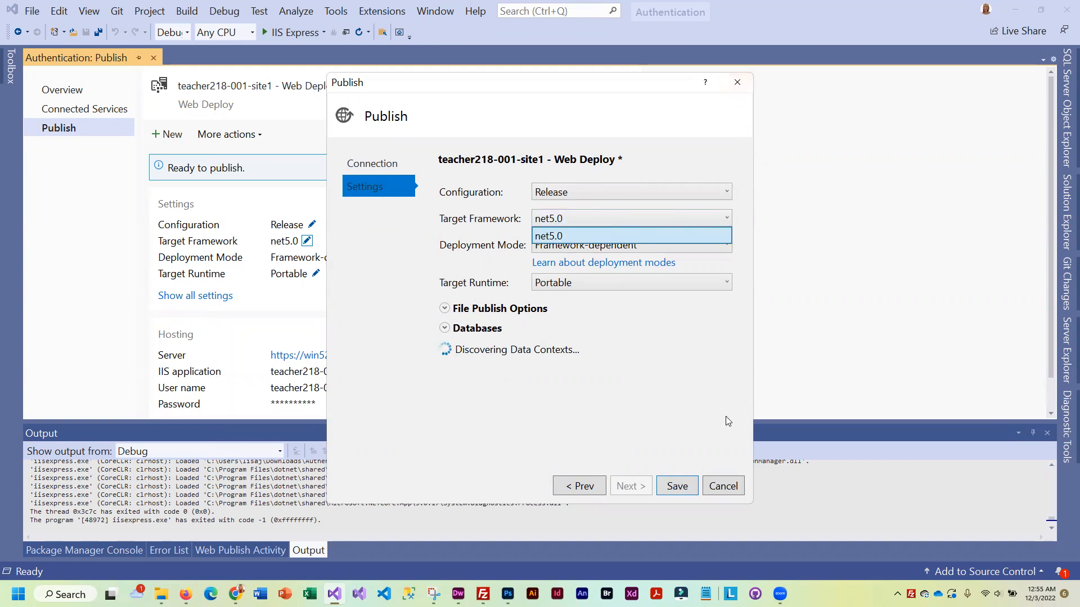
click(676, 489)
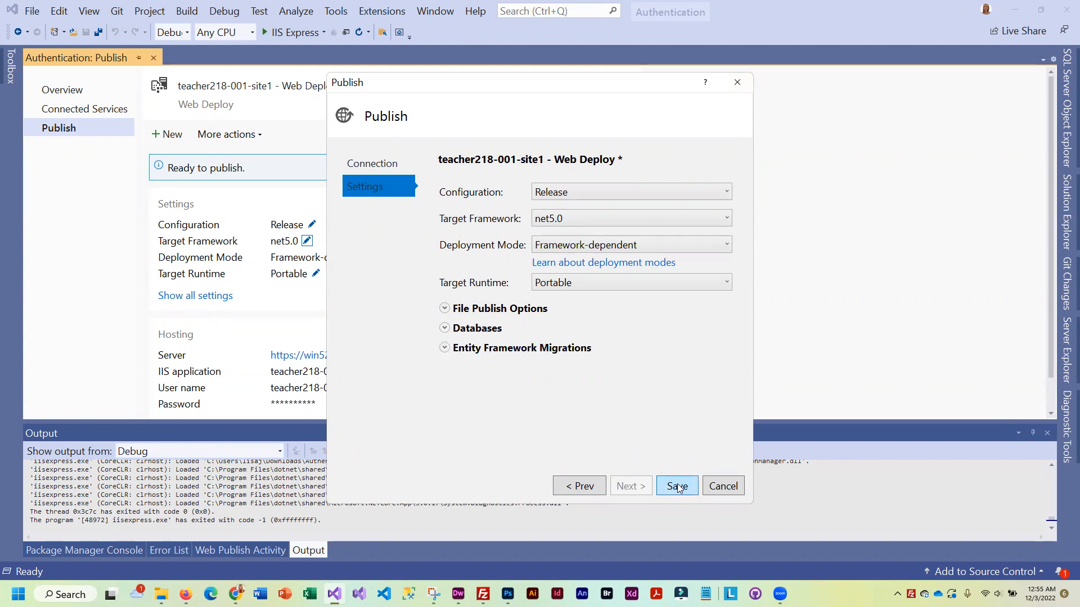
click(676, 487)
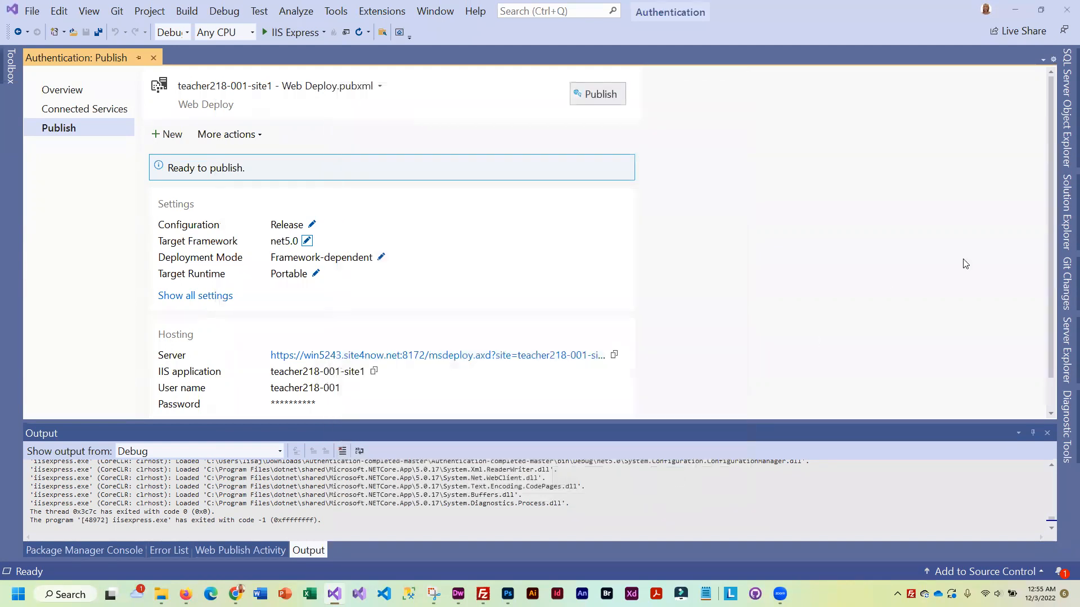
click(1064, 215)
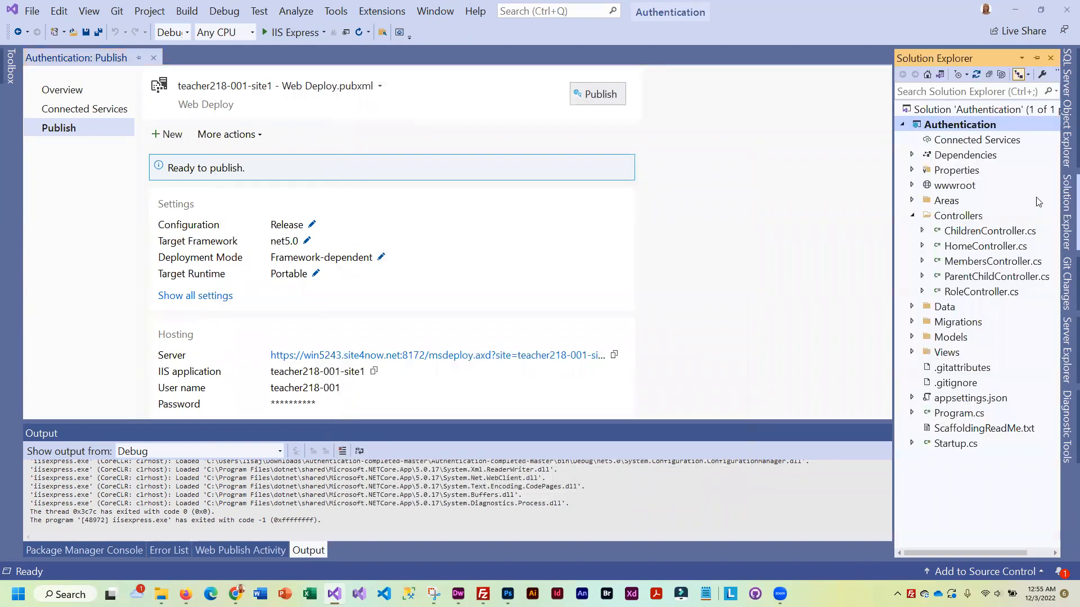
Confirm in the Authentication project's Properties that the target framework is .NET 5.0, then return to Publish
right_click(965, 125)
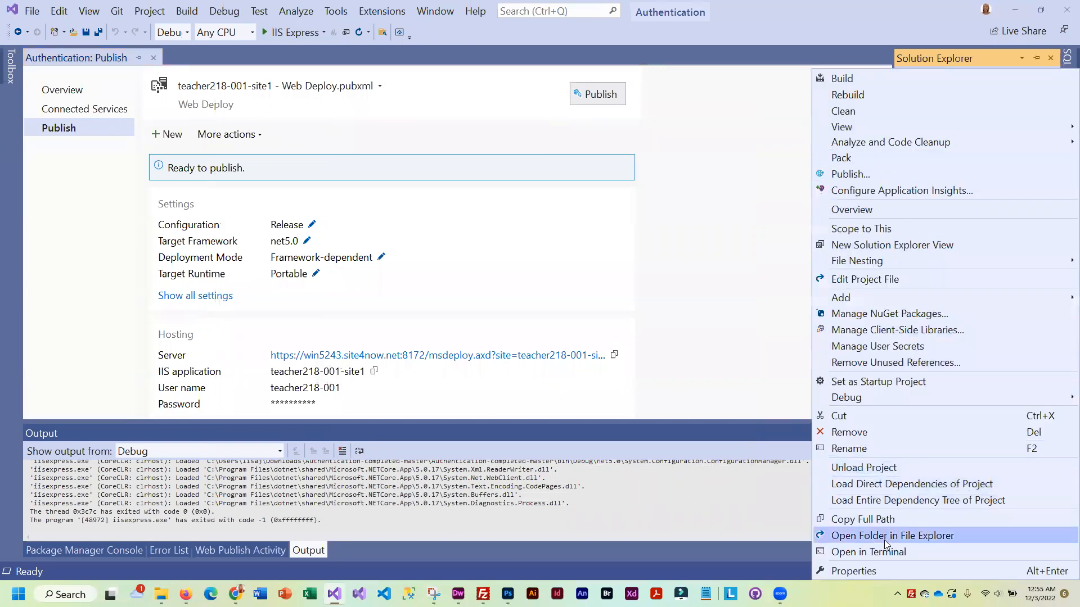
click(877, 572)
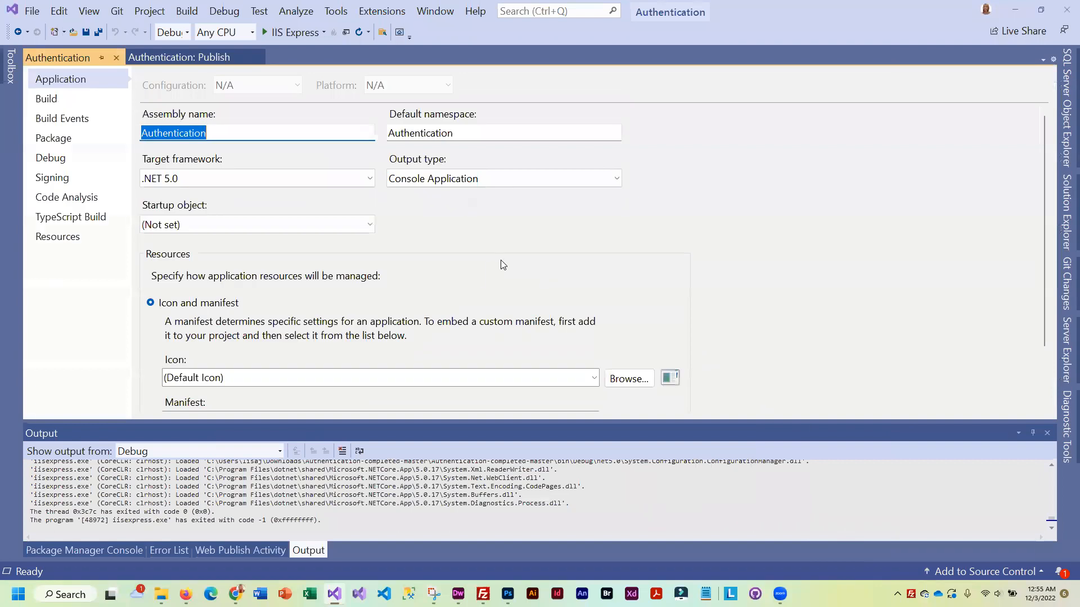
click(285, 184)
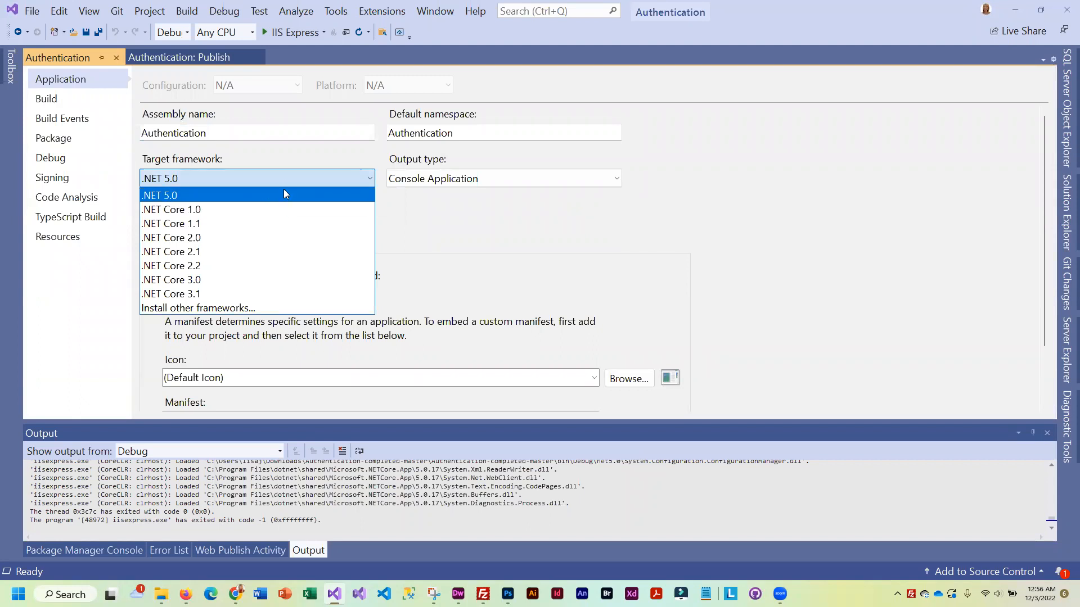
click(290, 147)
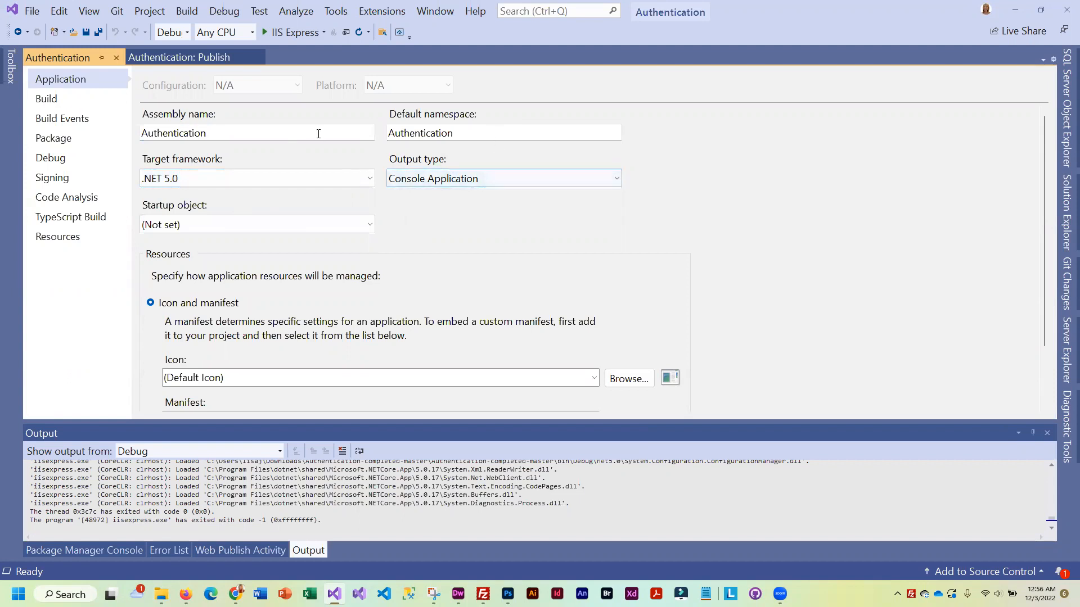
scroll(504, 315, down, 3)
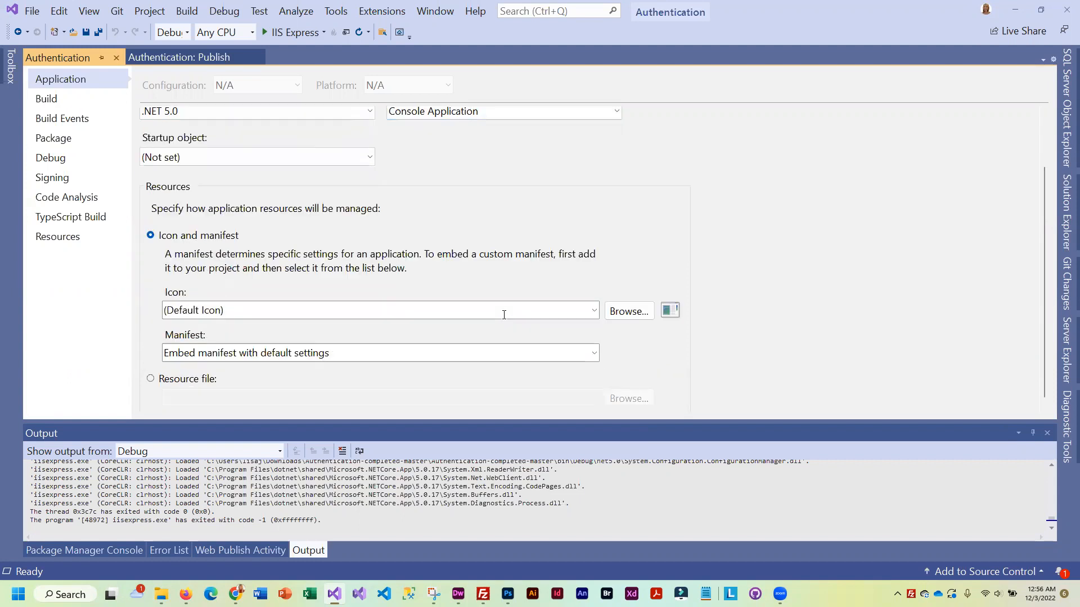
scroll(472, 304, up, 3)
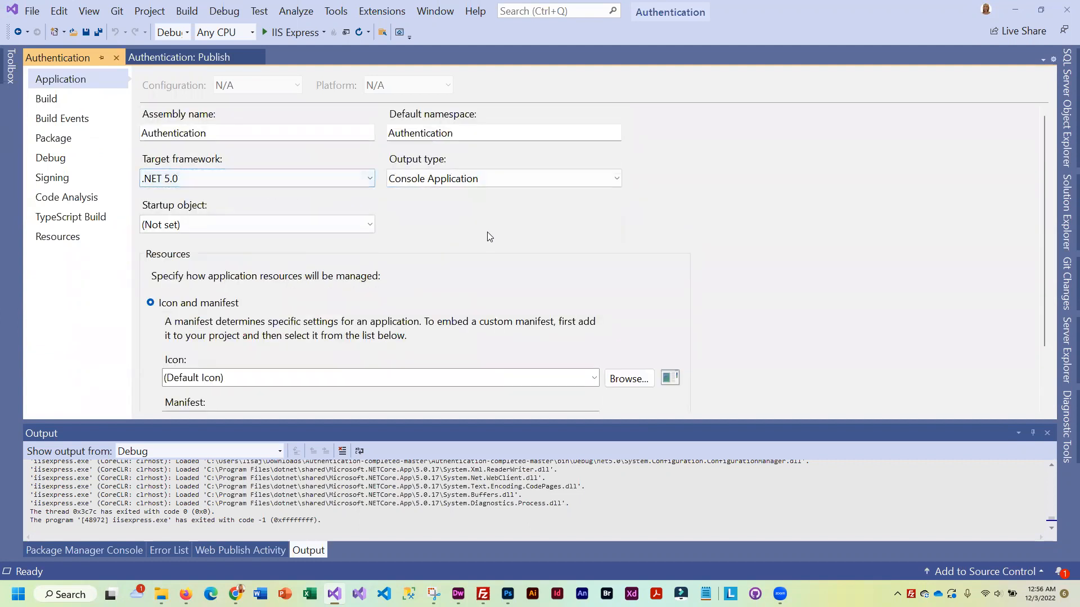
click(169, 53)
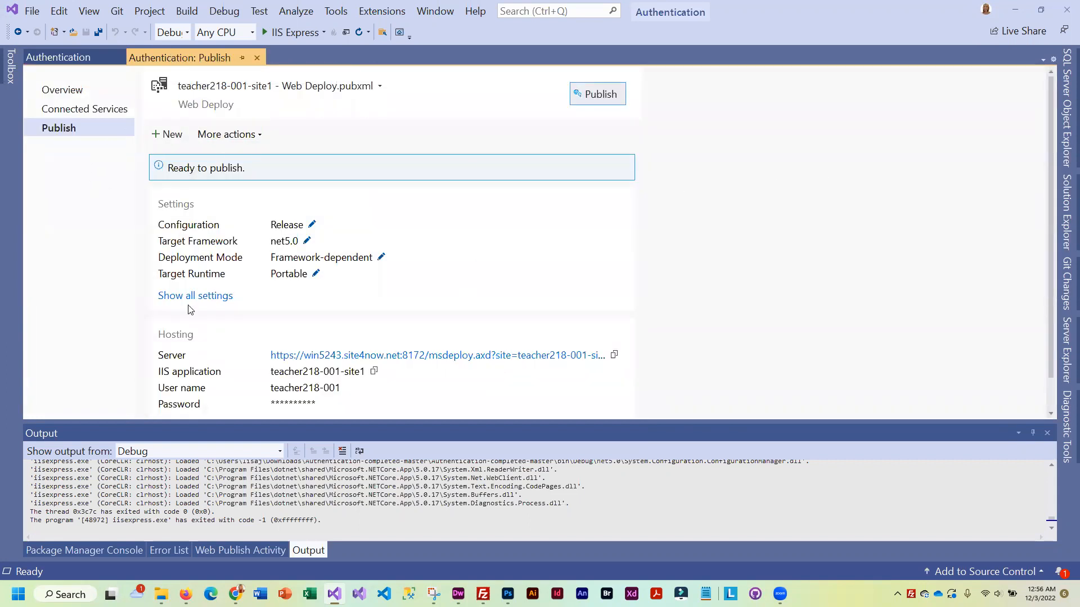
Review the database and Entity Framework migration settings, then save the Web Deploy connection settings
click(212, 295)
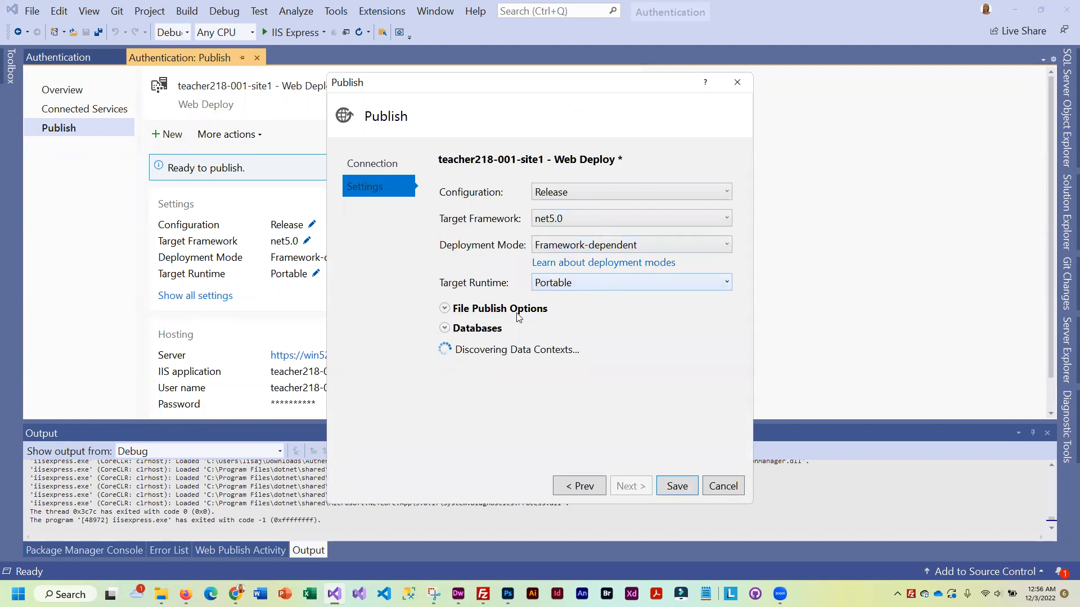
click(445, 329)
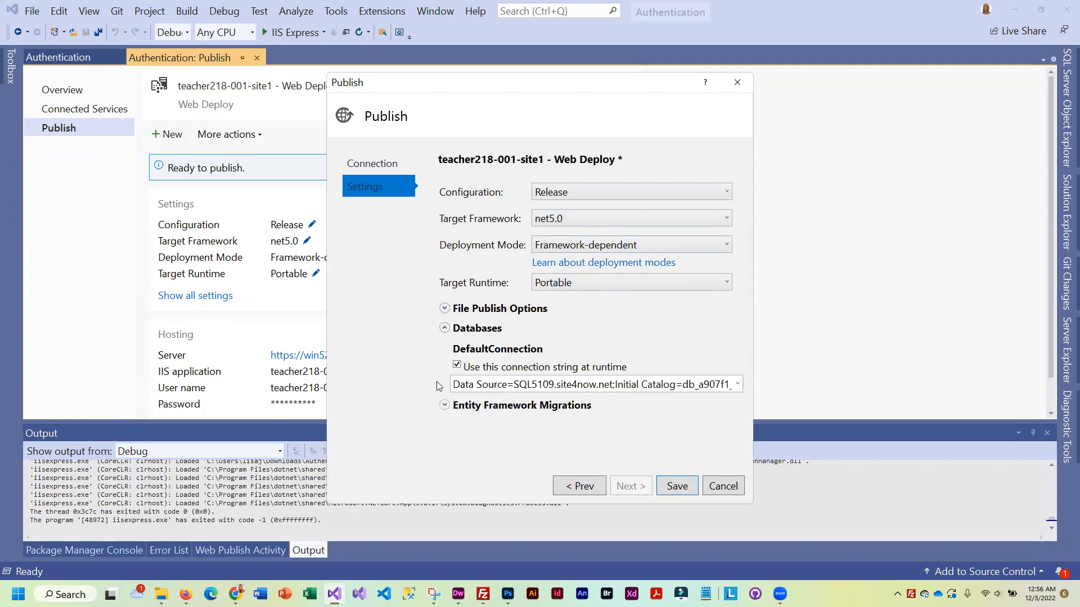
click(444, 405)
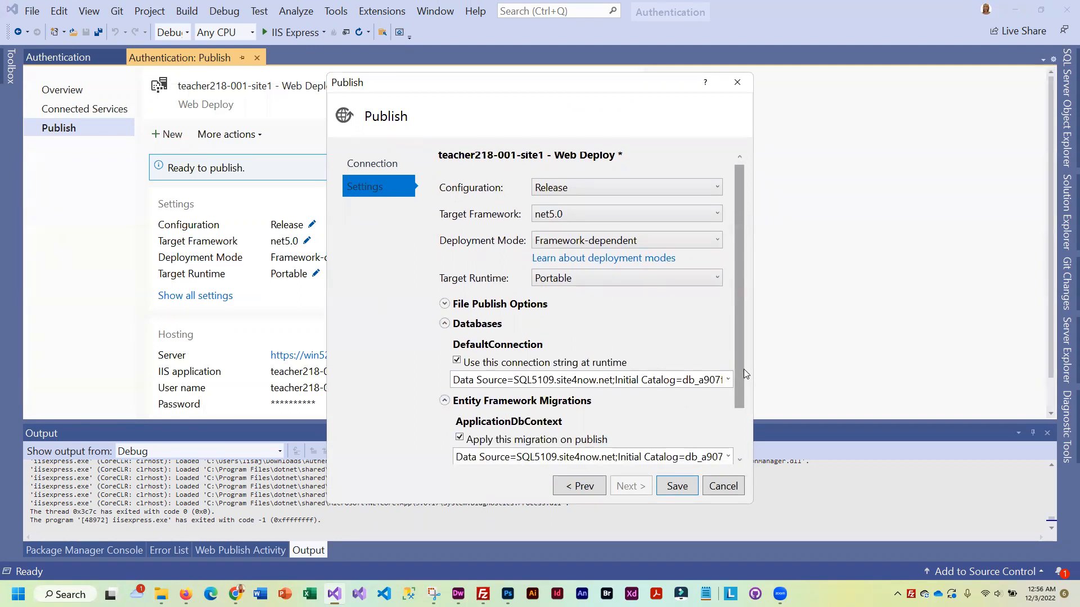
drag(743, 369, 744, 477)
click(385, 158)
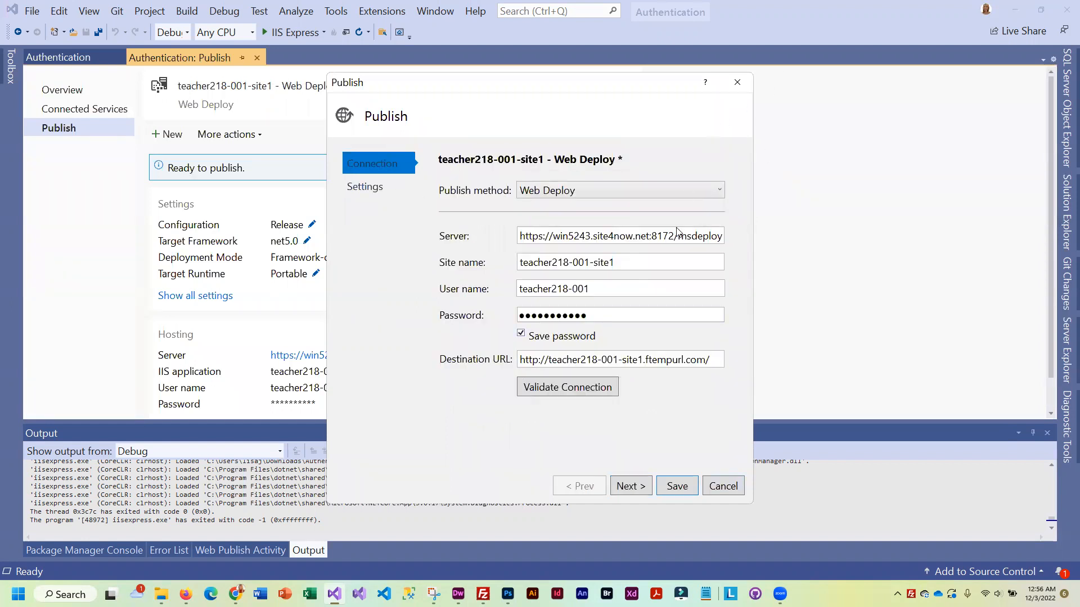
click(677, 486)
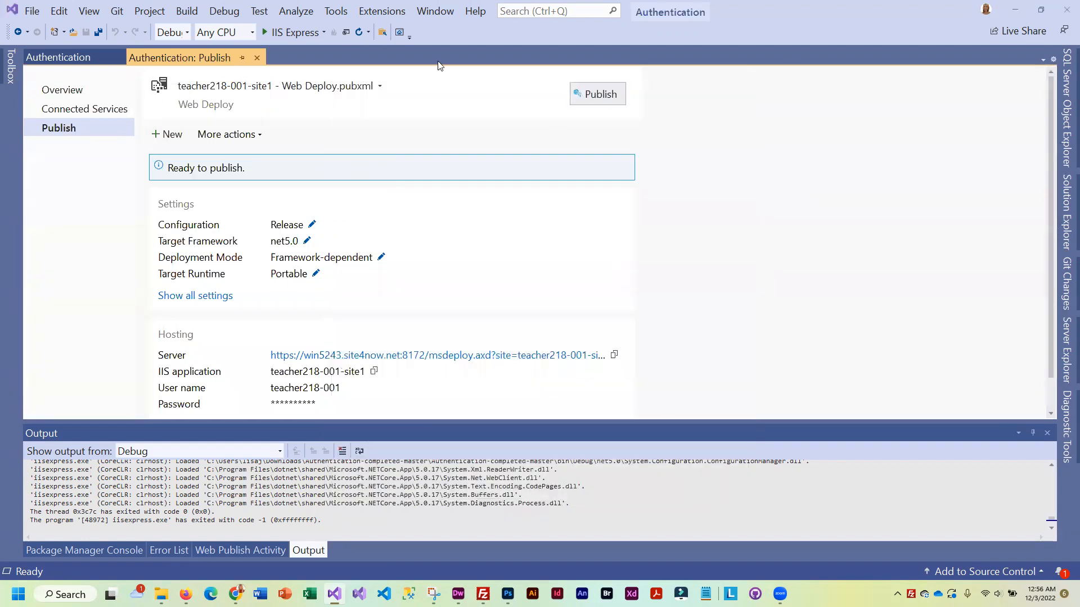
Publish the app via Web Deploy and switch to Chrome showing the live Playgroup site
click(610, 95)
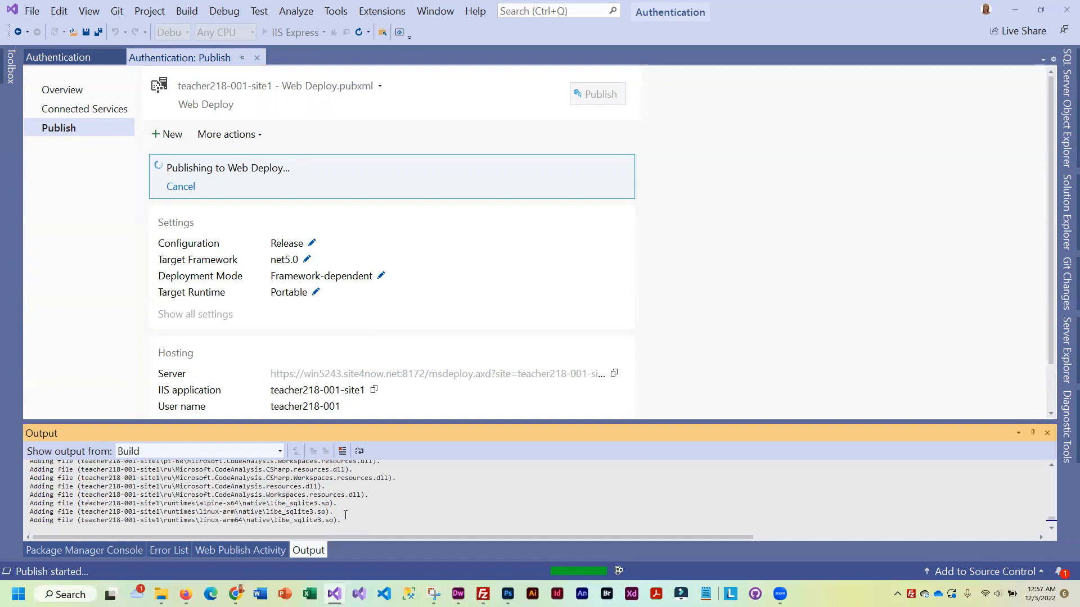
key(alt+Tab)
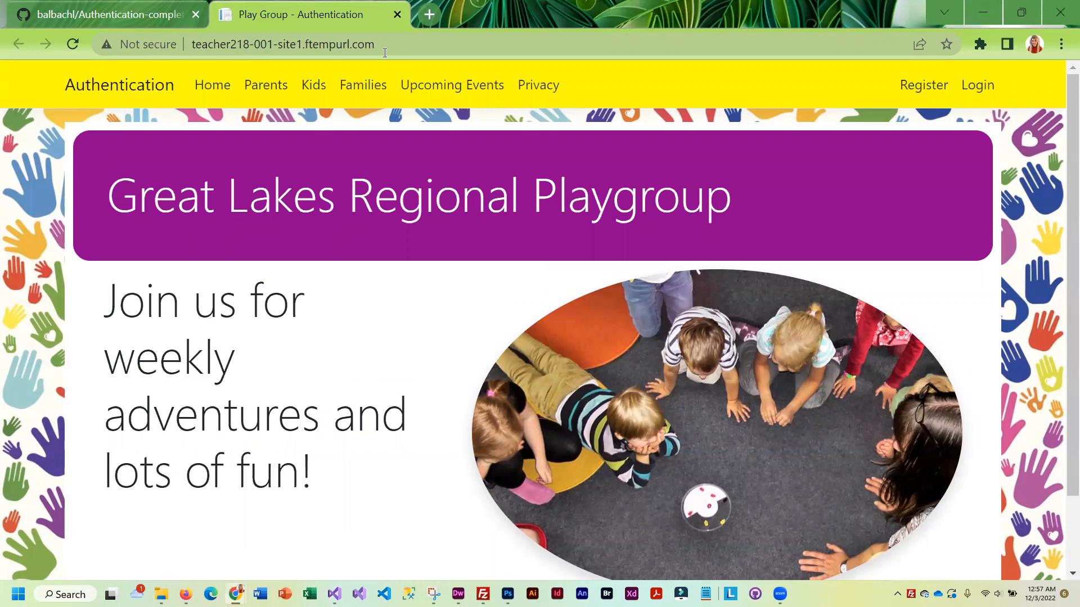
Append '/Role/' to the live site's URL to load the Role/Create page
click(425, 50)
click(426, 49)
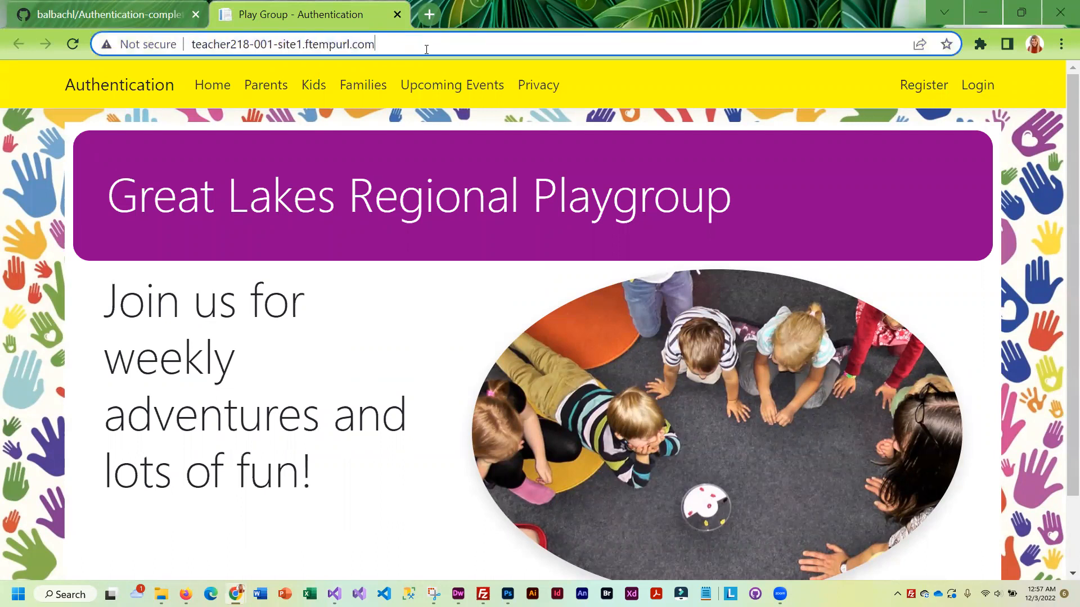
text(/)
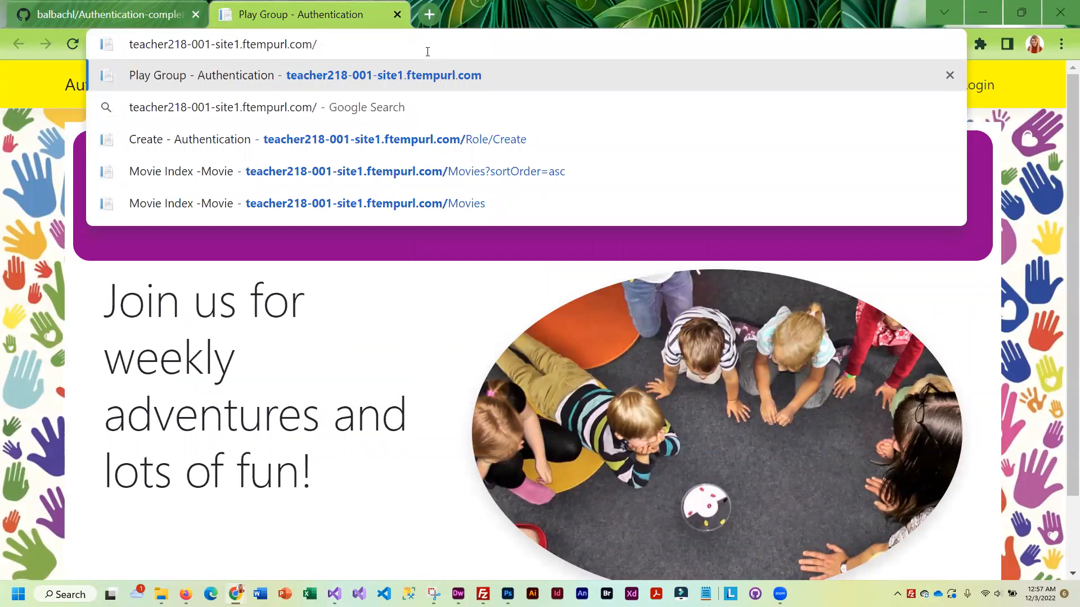
text(Role/)
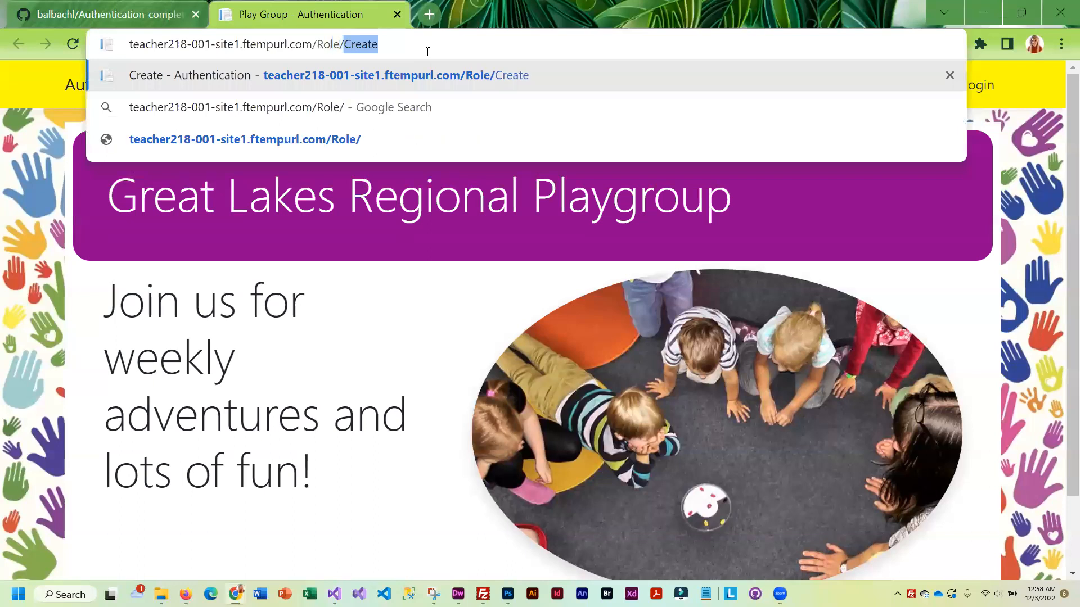
key(Return)
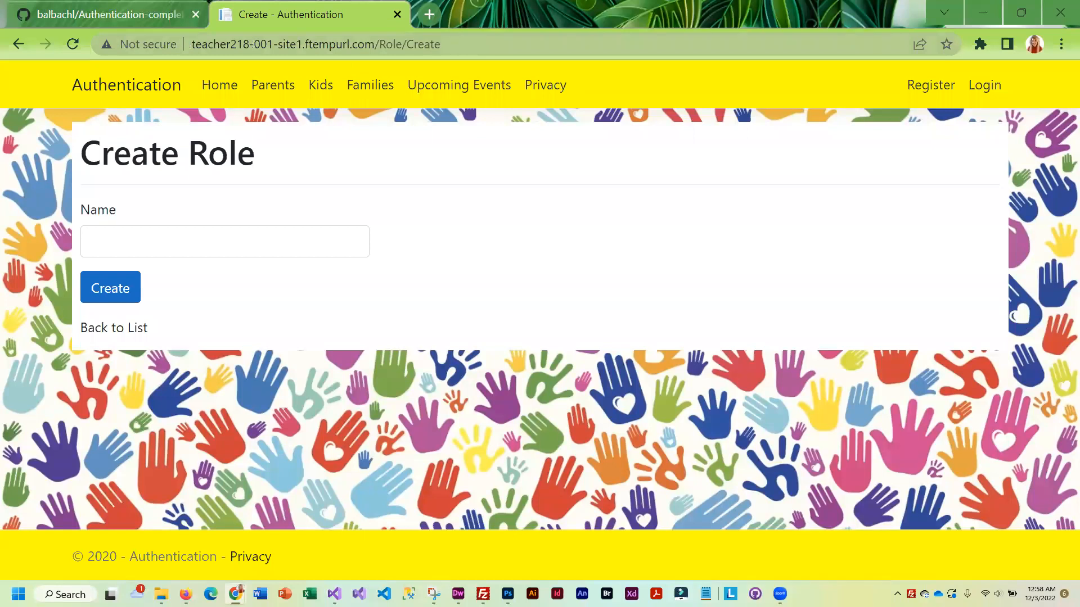
Create the Administrator, Manager and User roles, then open the Parents list
click(189, 251)
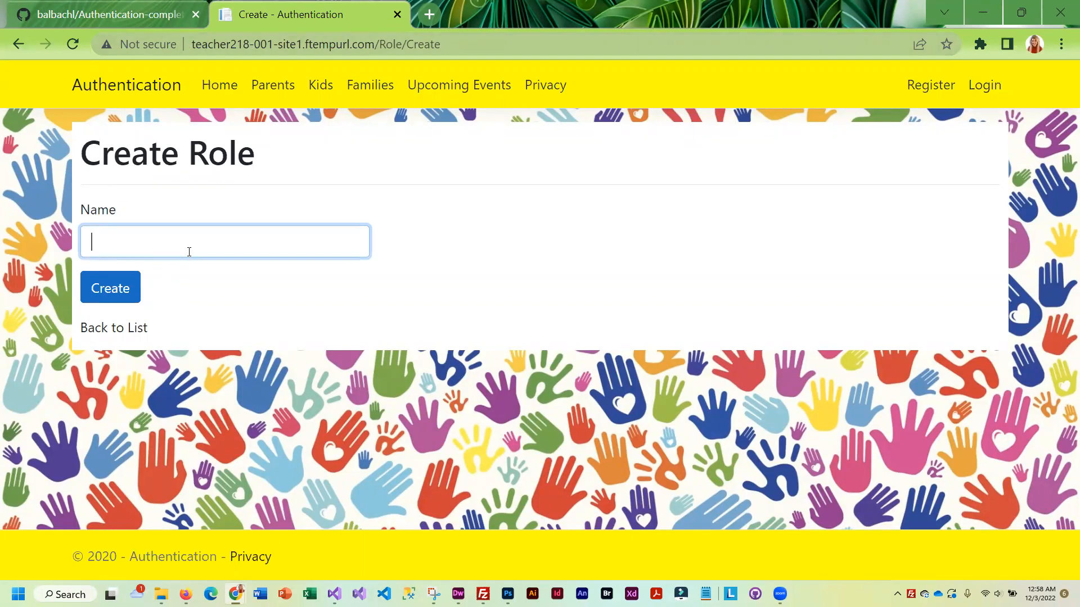
text(Administrator)
click(115, 290)
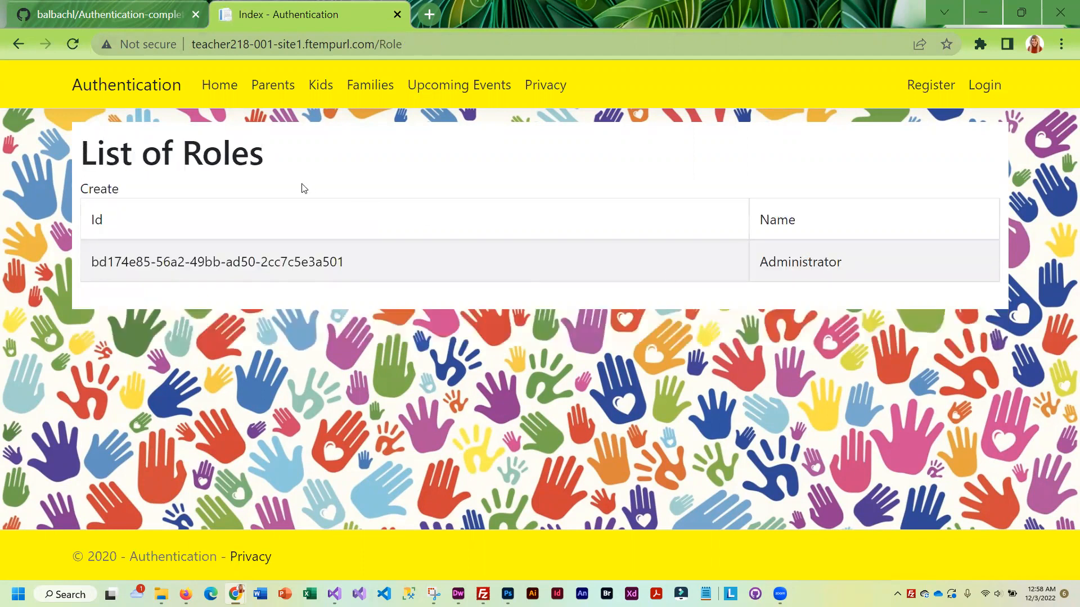
click(99, 189)
click(165, 235)
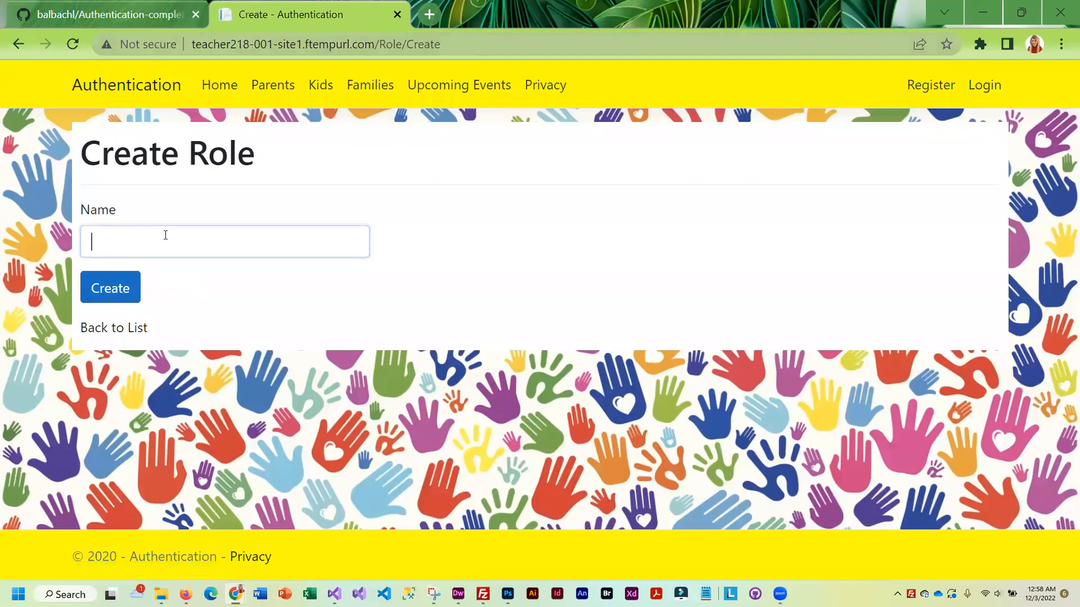
text(Manag)
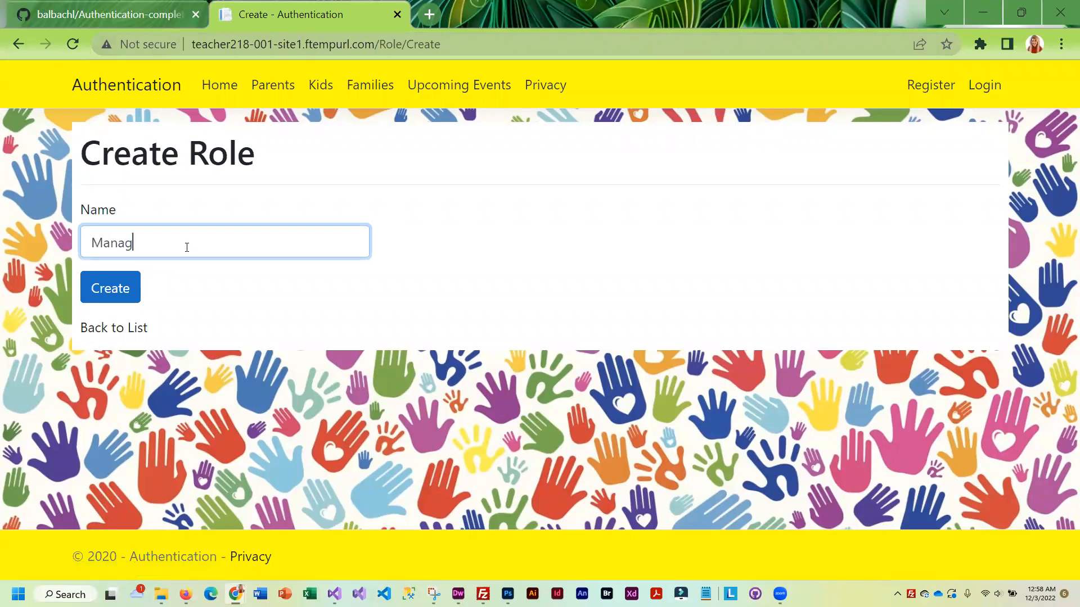
text(er)
click(111, 295)
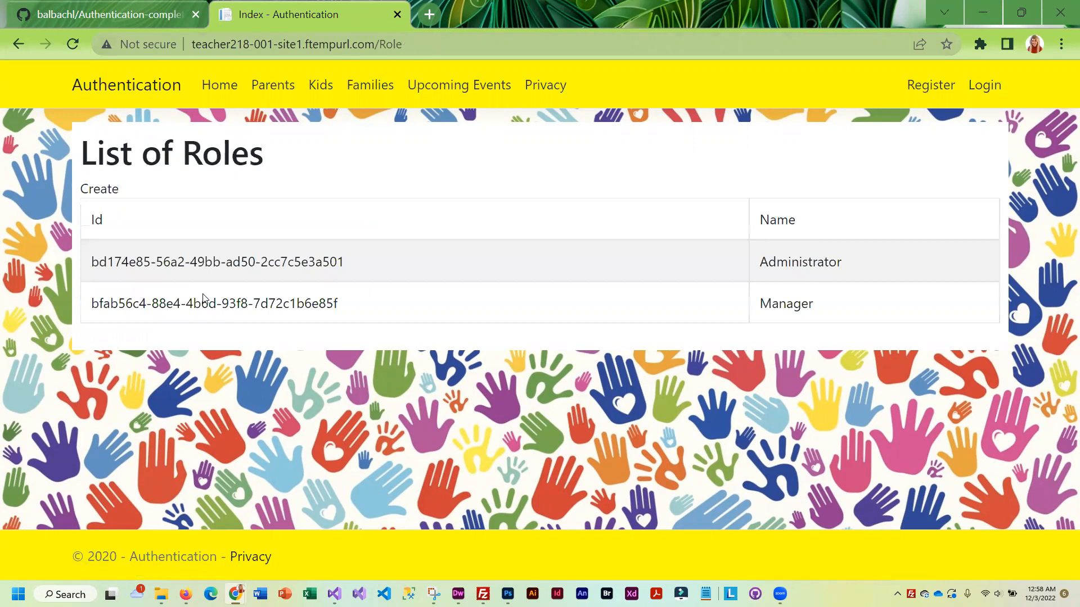
click(99, 190)
click(260, 244)
text(User)
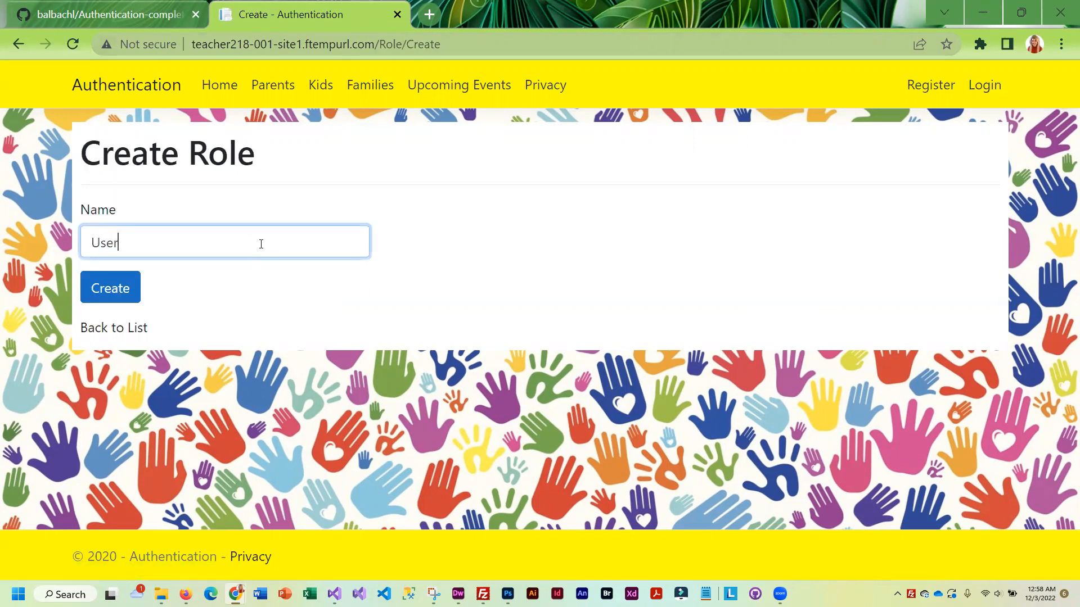
click(111, 288)
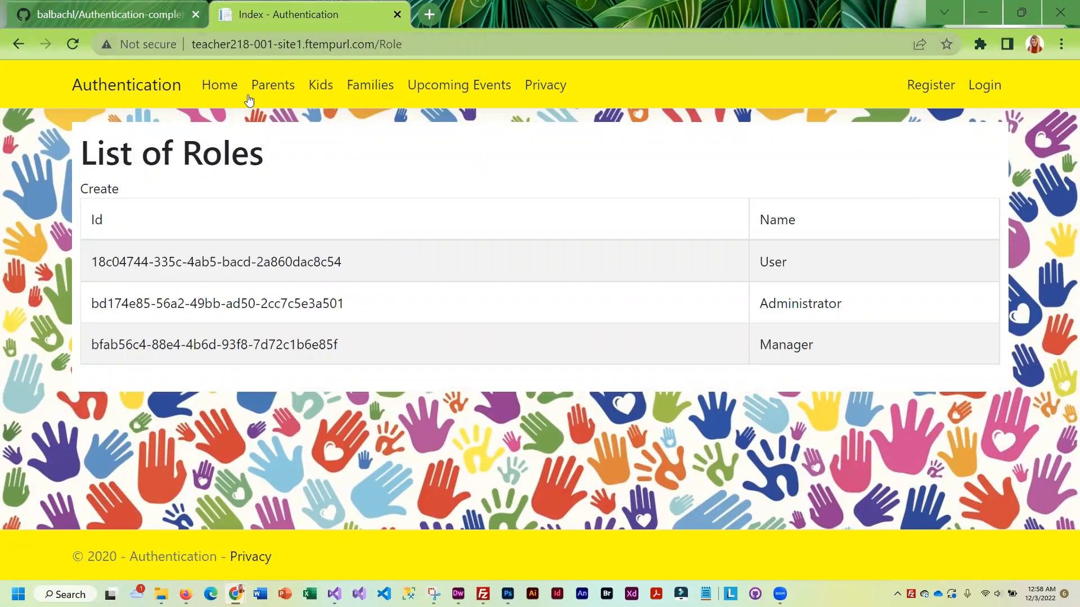
click(284, 90)
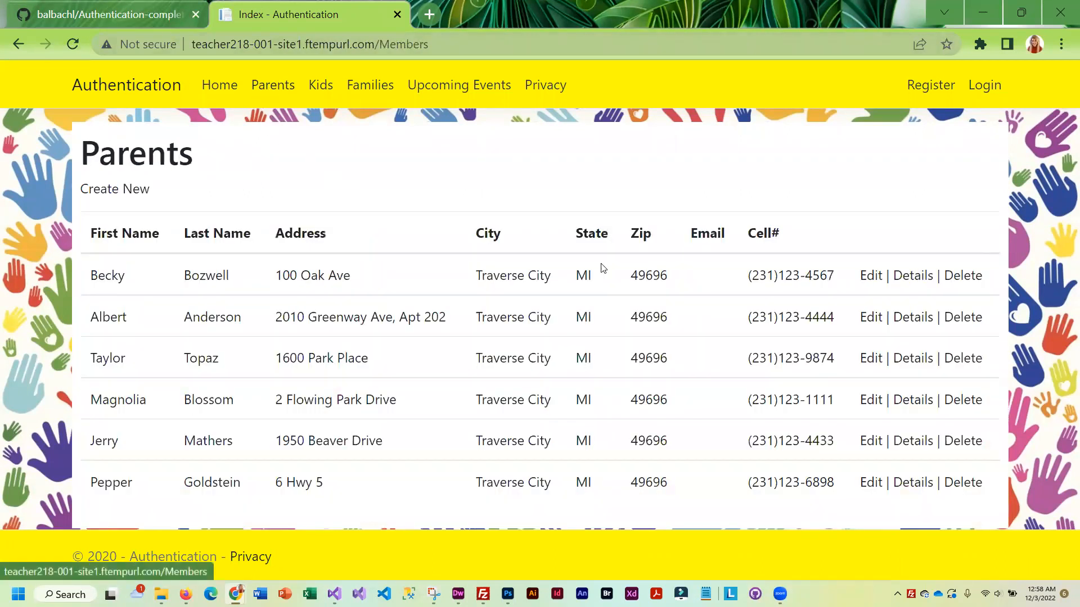
Open a parent's details, attempt to edit the record, and go to the Register page
click(917, 279)
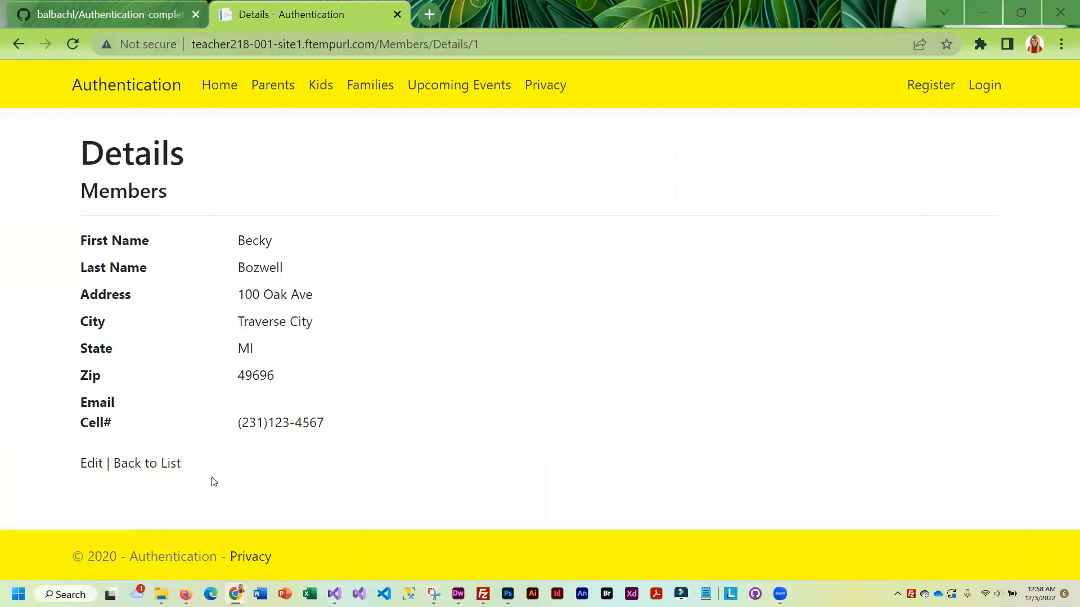
click(149, 464)
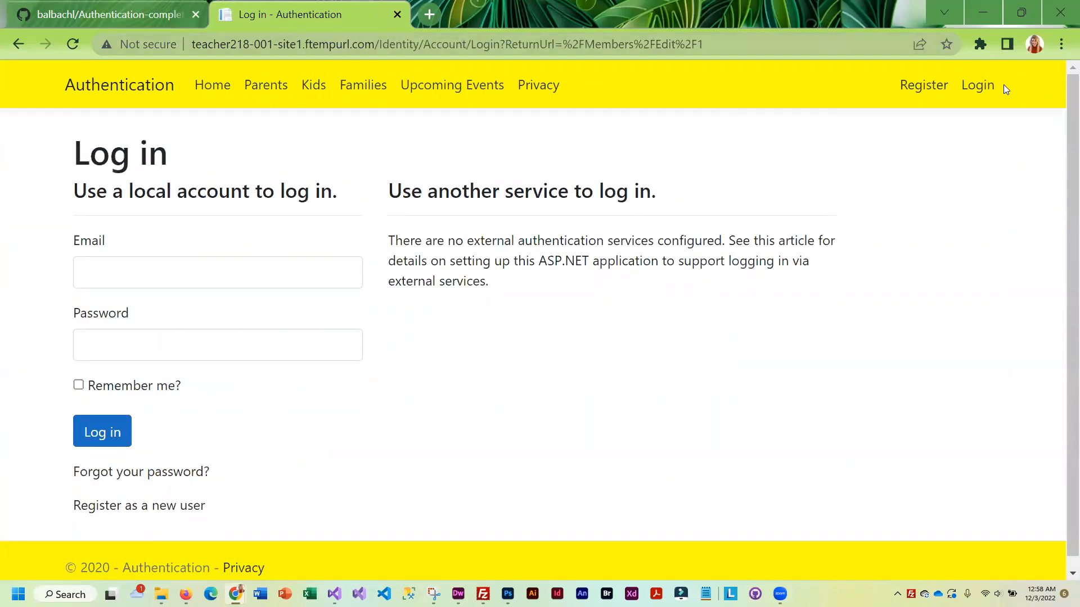
click(924, 85)
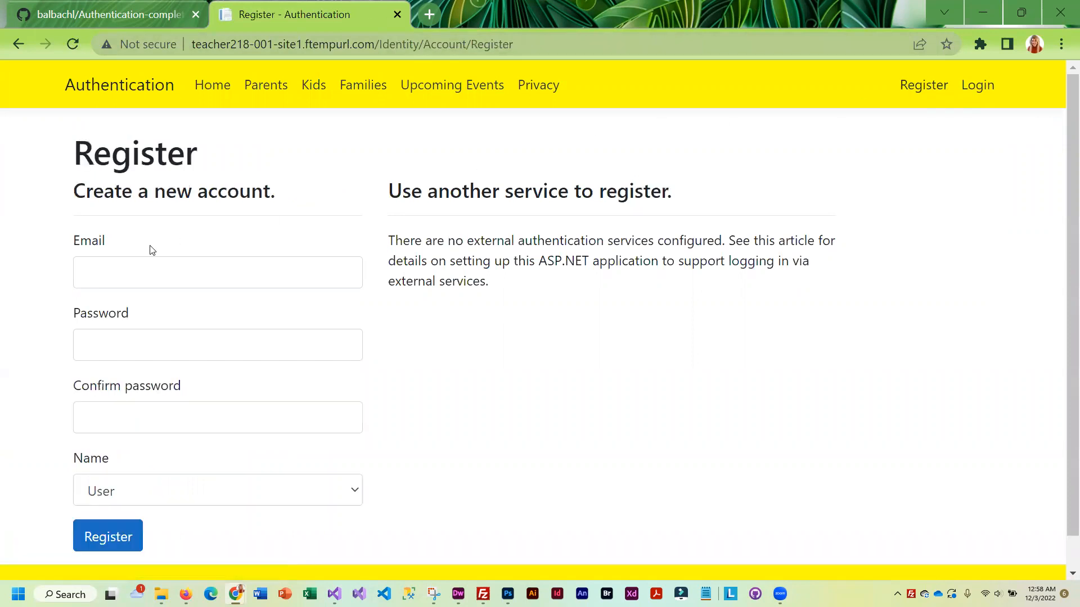
Fill in the account e-mail and password, choose the Administrator role, and submit the registration
click(98, 273)
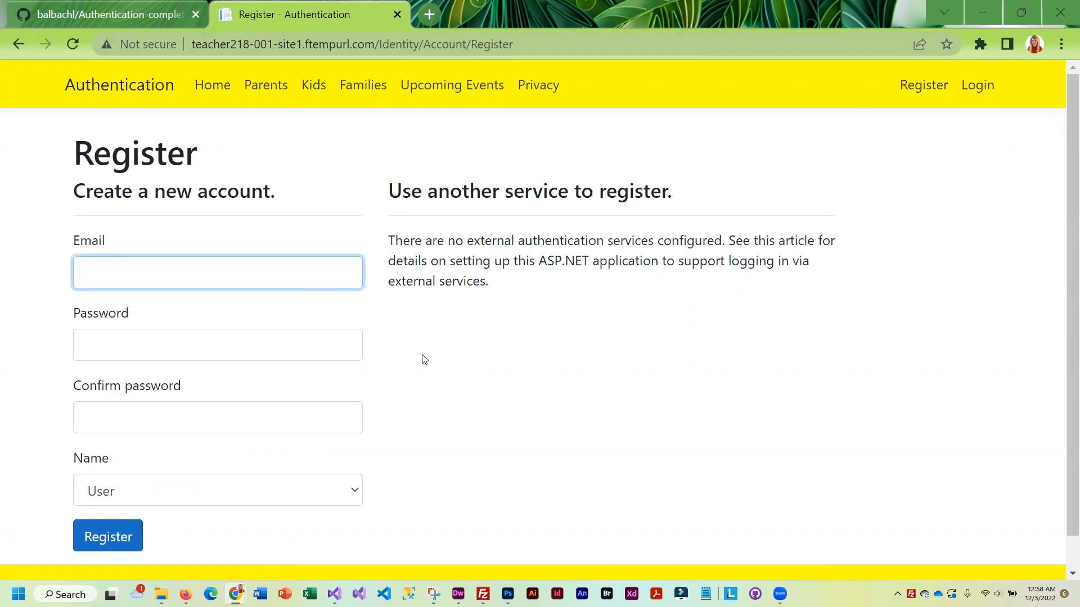
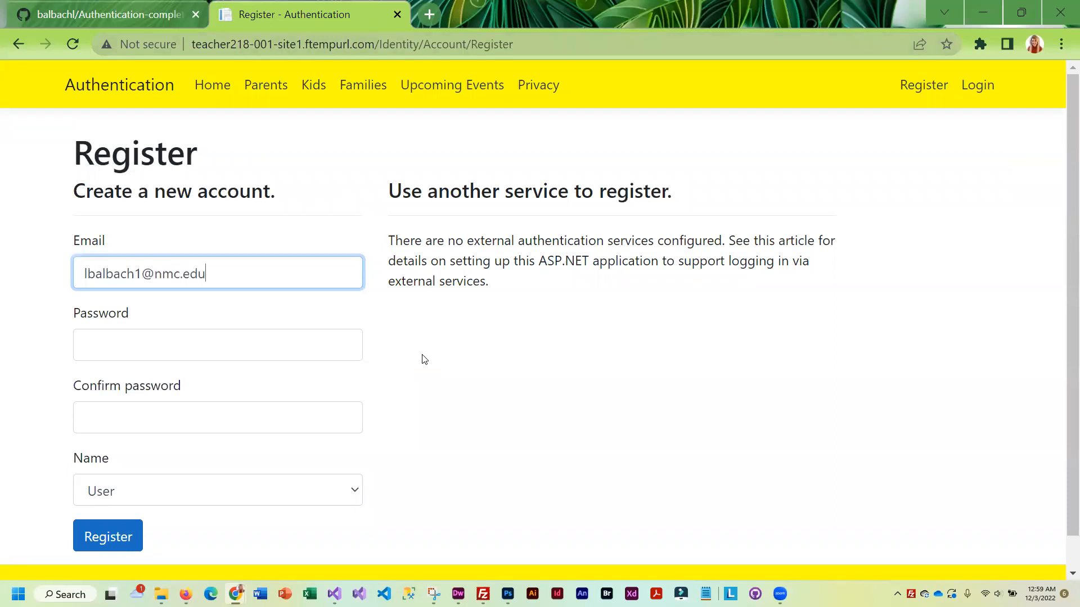
key(Tab)
text(••••••••••)
key(Tab)
text(••••••••••)
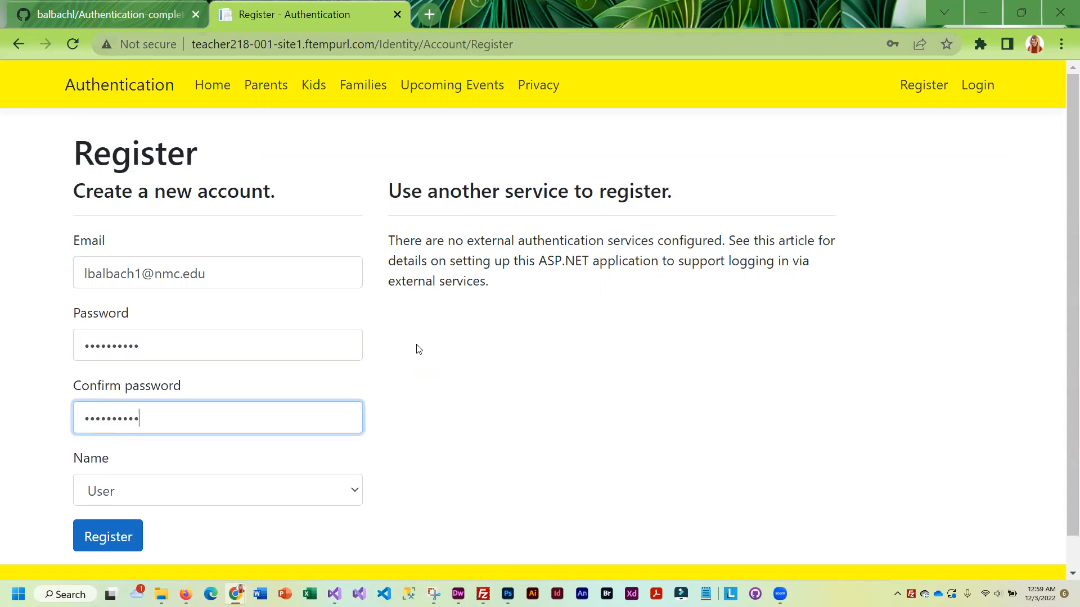
click(352, 490)
click(181, 541)
click(110, 542)
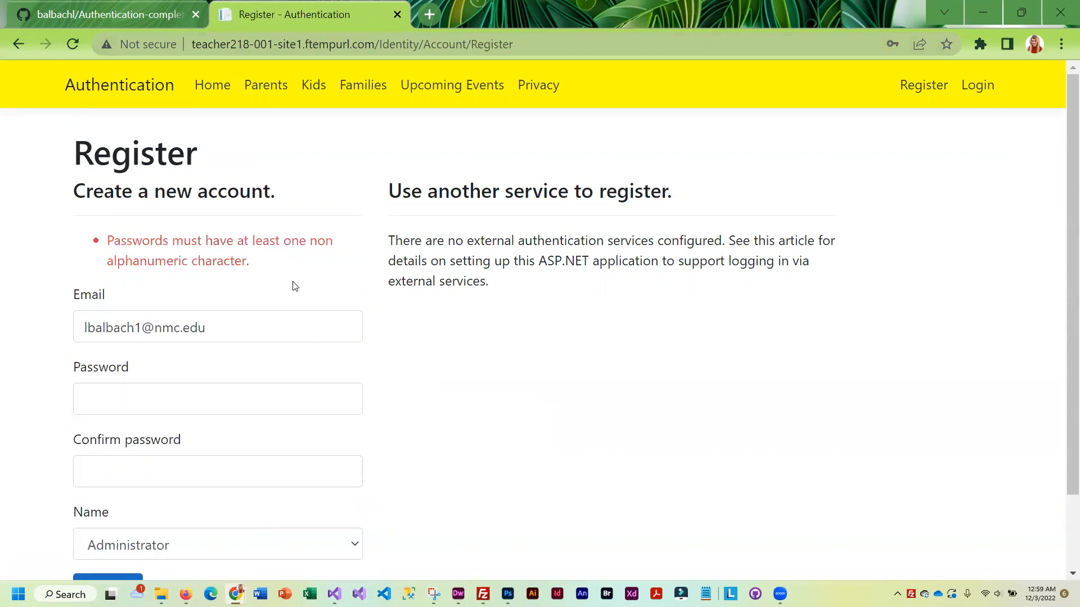
Re-enter and confirm a new password containing a symbol, then resubmit the registration
scroll(292, 286, down, 2)
click(205, 307)
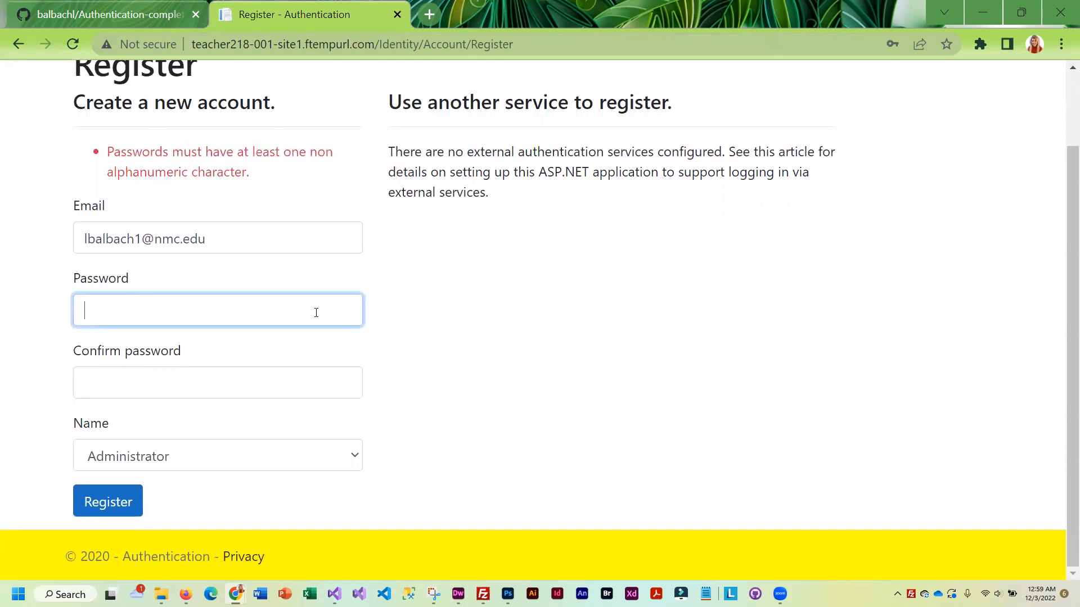
text(•••••••••••)
key(Tab)
text(•••••••)
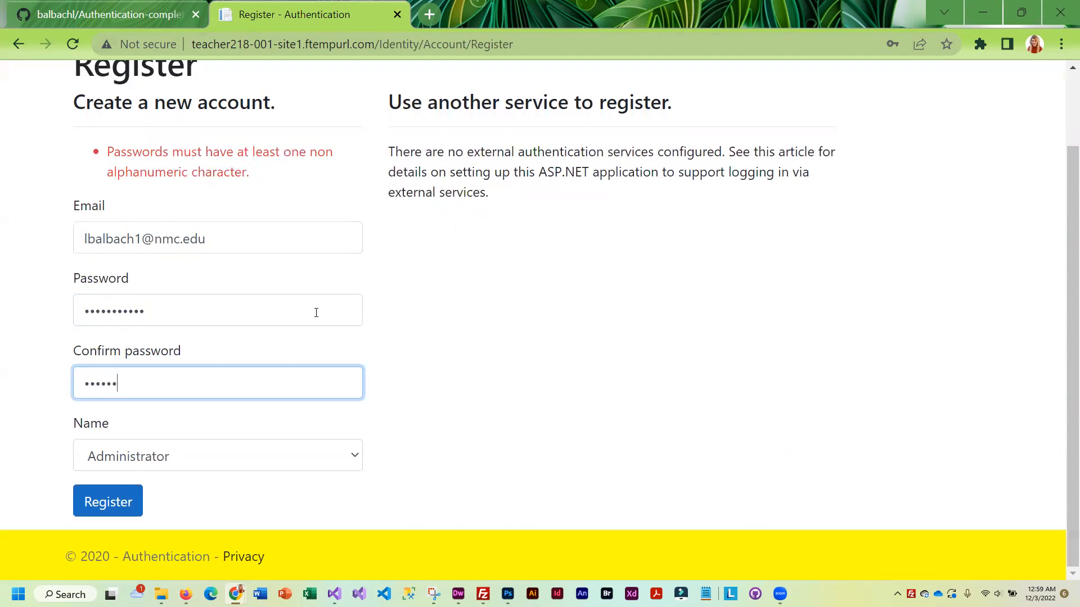
text(••••)
click(110, 503)
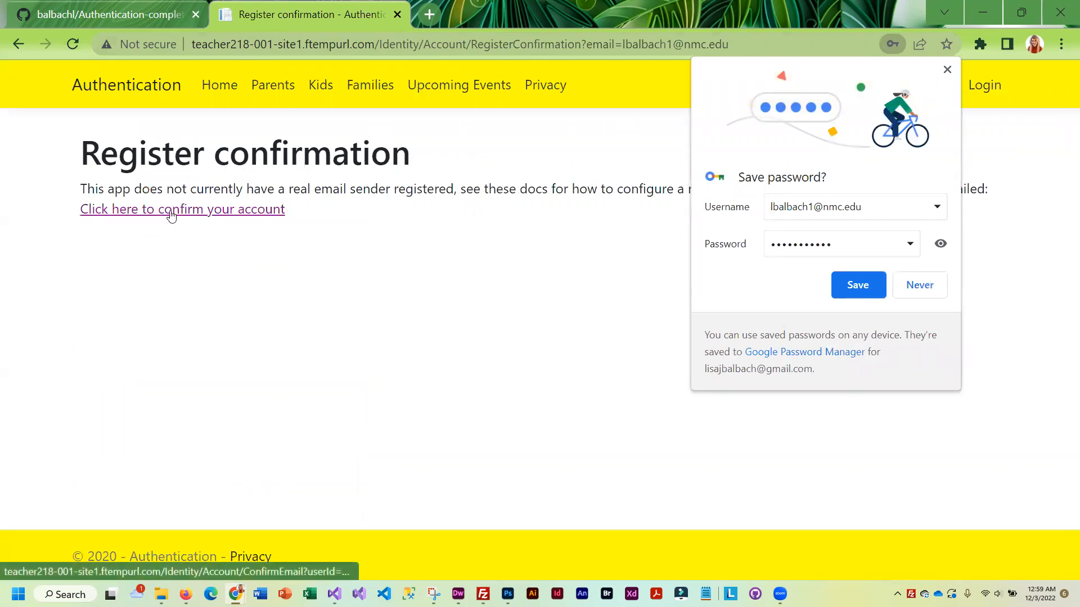
Confirm the new account and dismiss the browser's offer to save the password
click(172, 215)
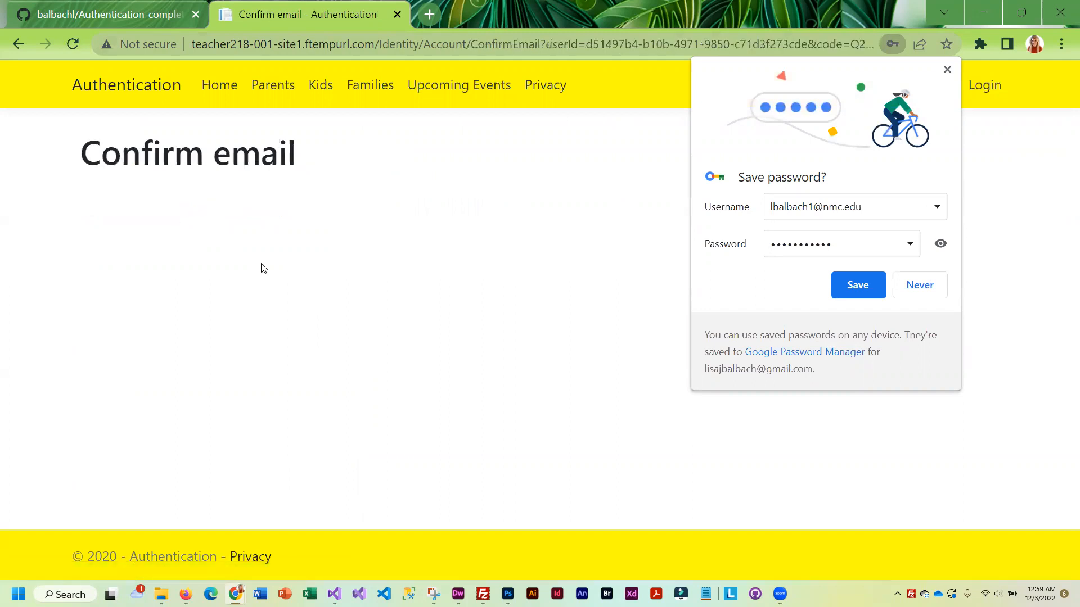
click(918, 285)
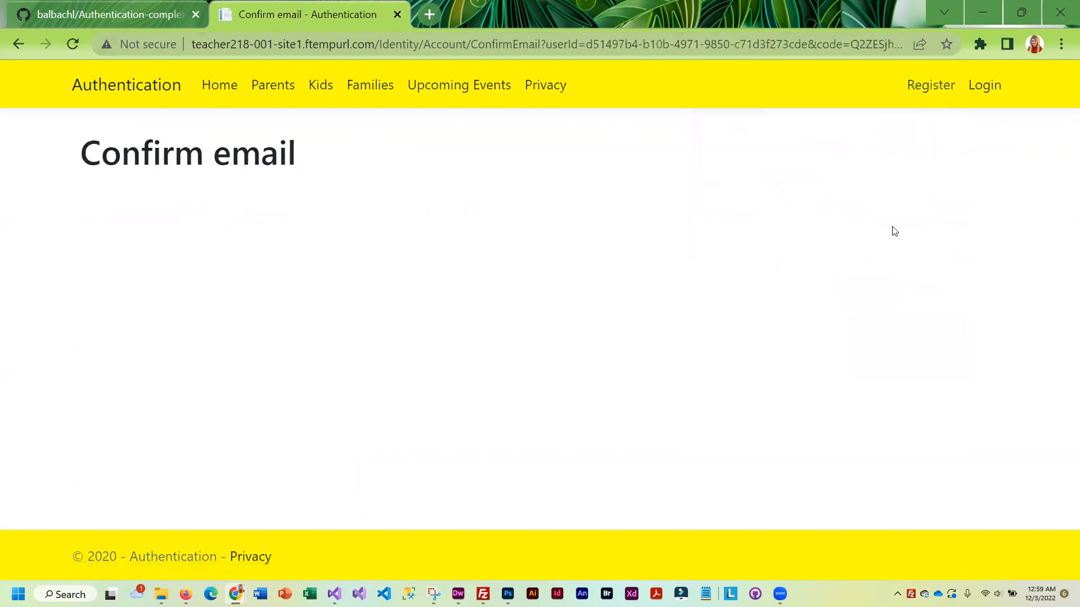
click(921, 90)
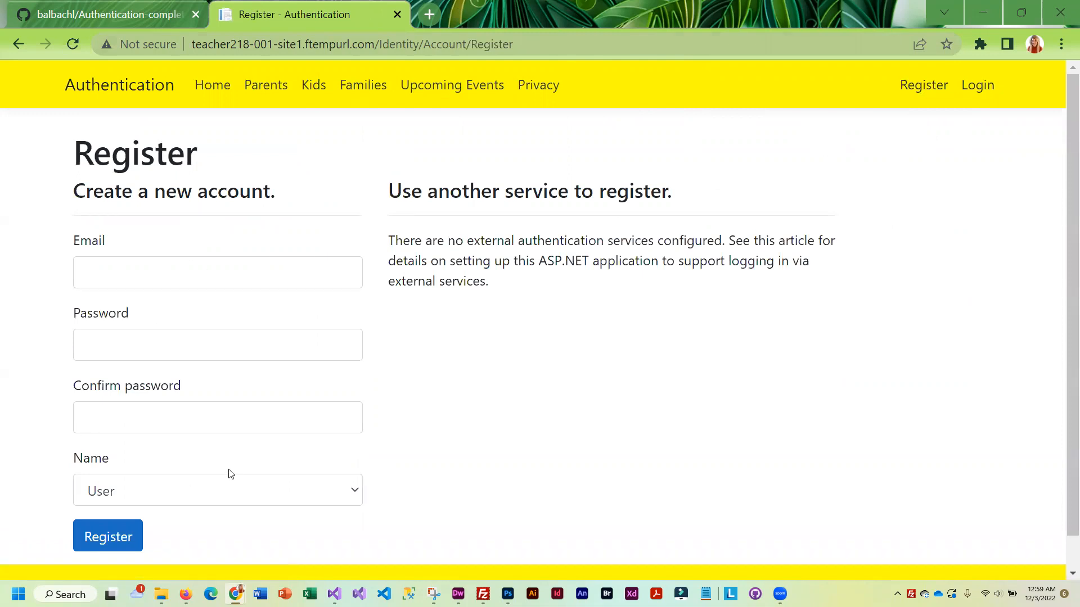
Log in with the new administrator's e-mail and password, then open the Parents list
click(977, 89)
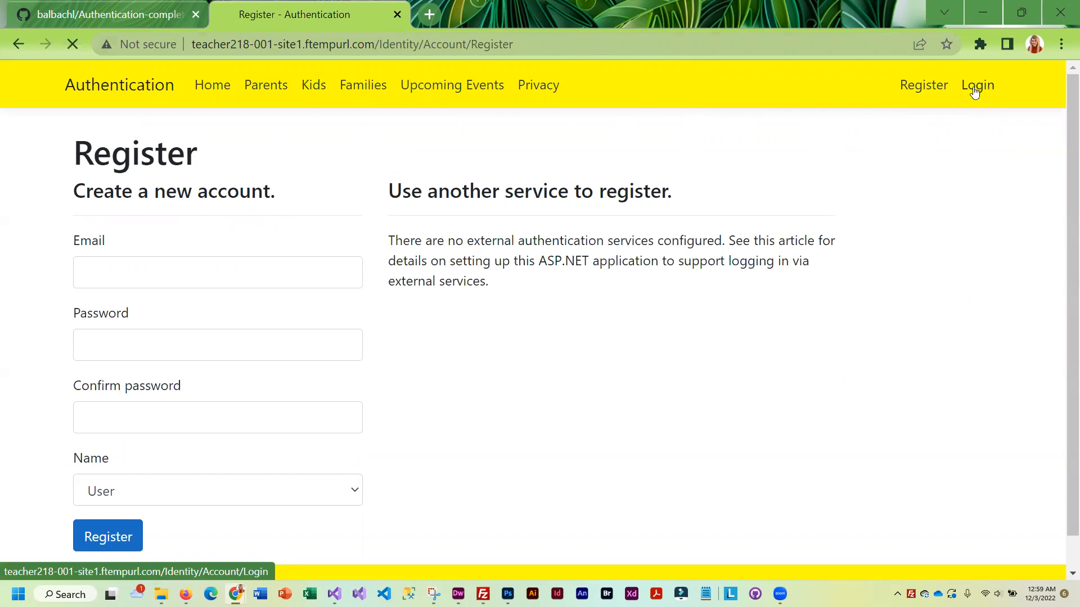
click(134, 276)
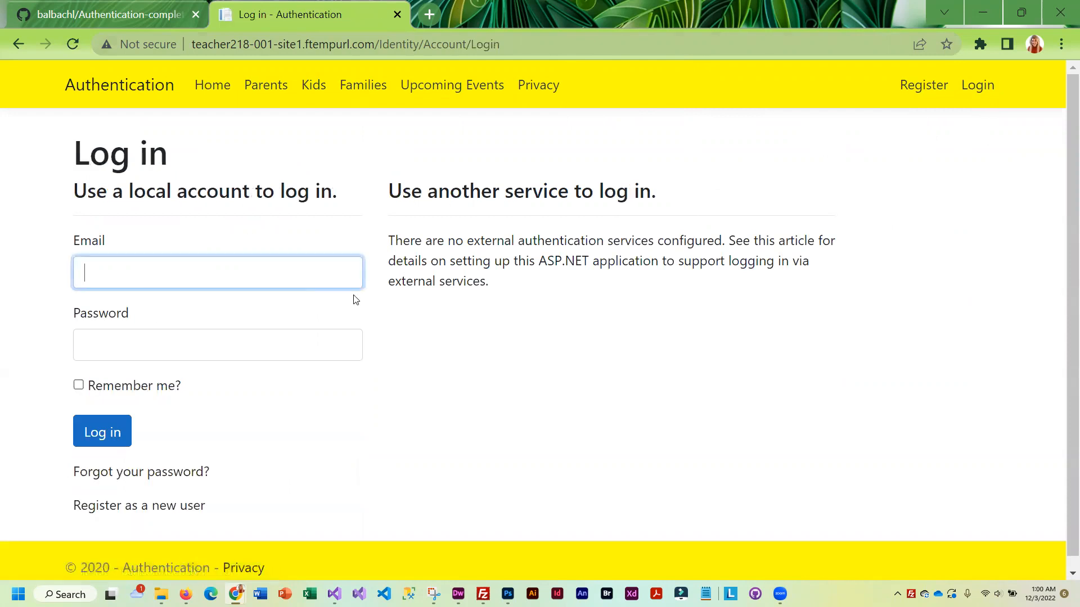
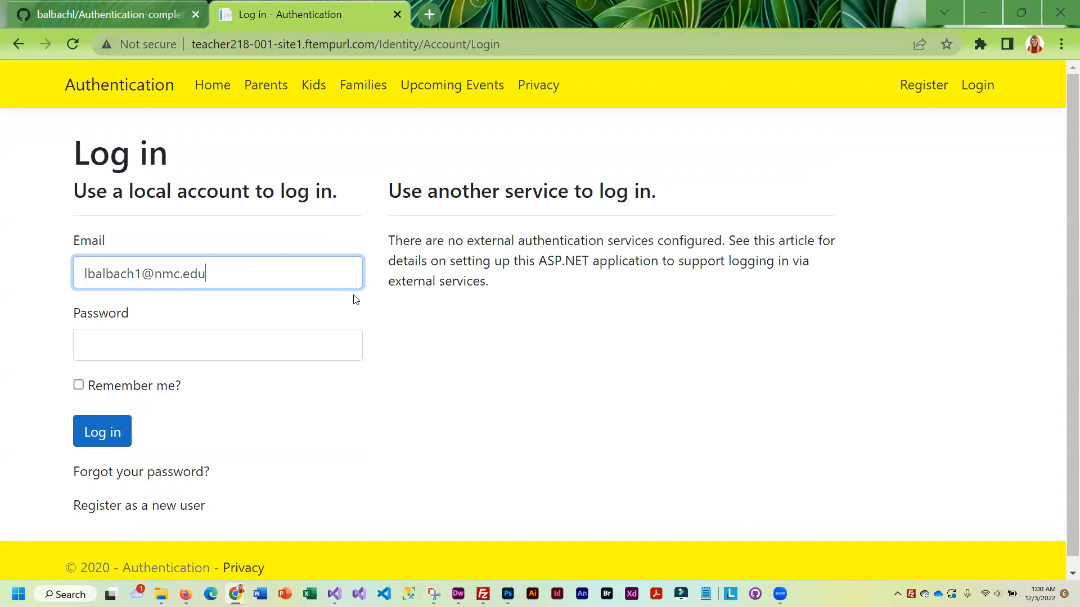
key(Tab)
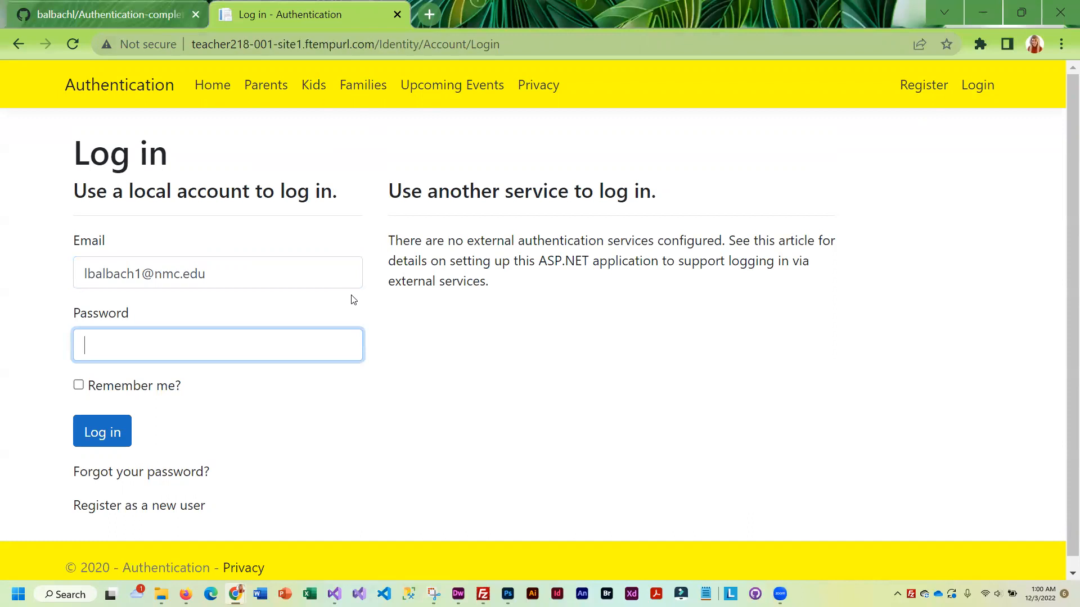
text(•••••••••••)
click(103, 431)
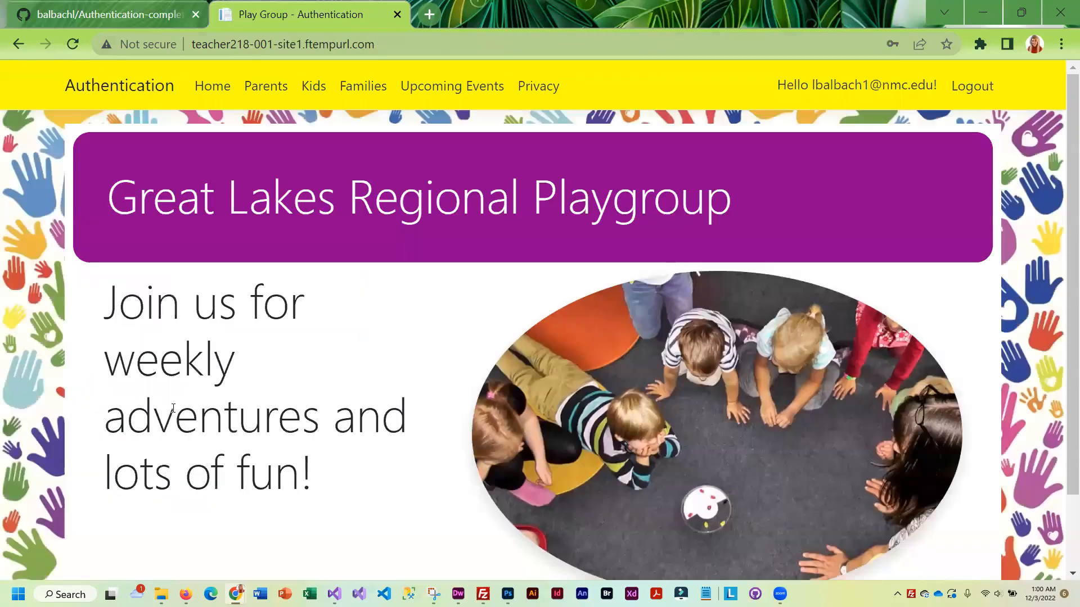
click(262, 88)
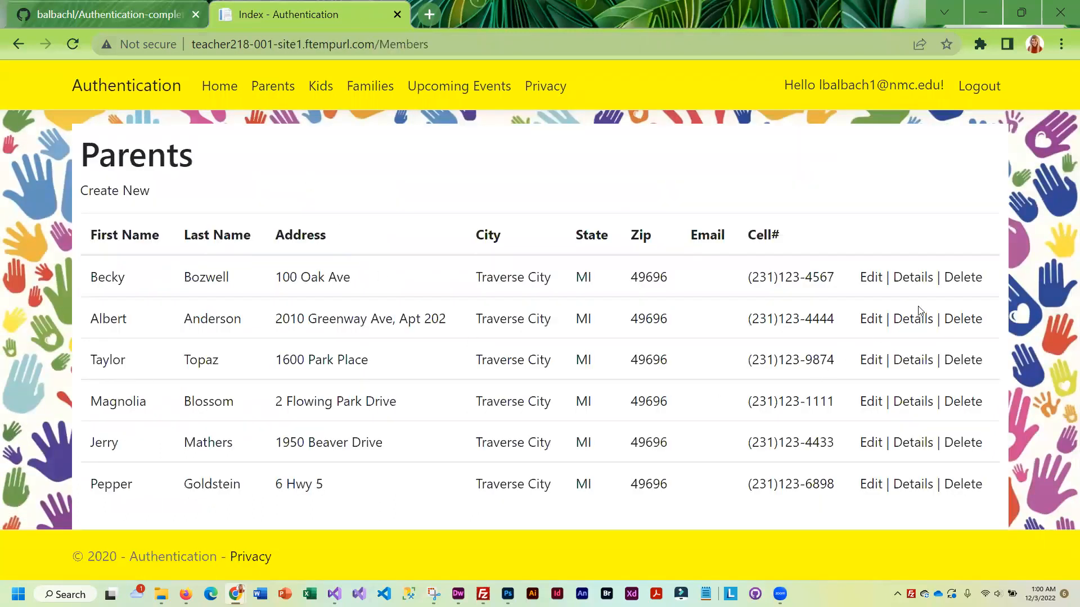
Add an e-mail address to the first parent's record and save it
click(871, 278)
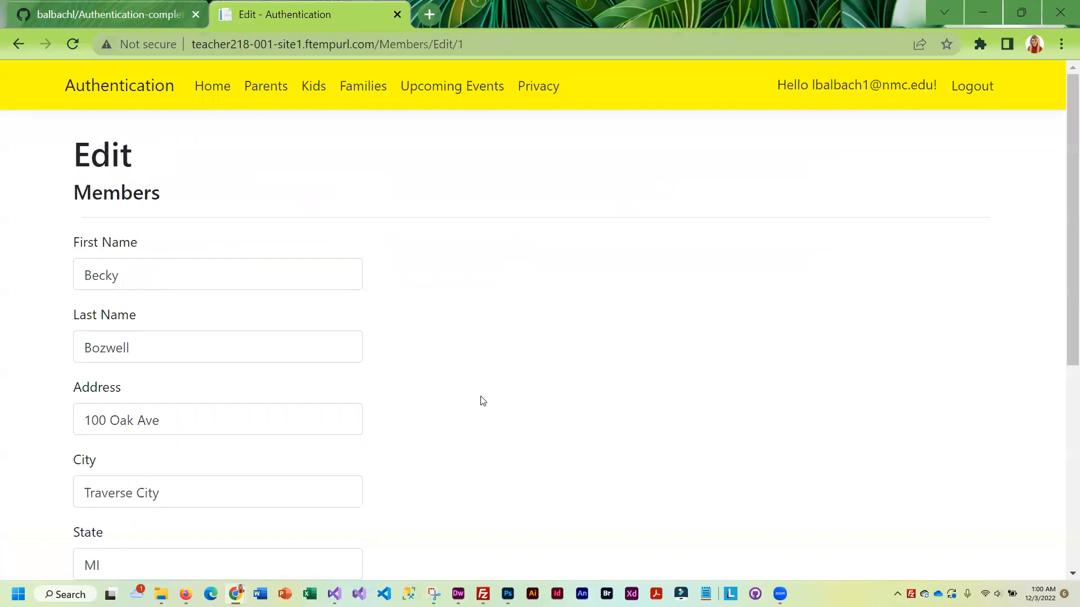
scroll(489, 422, down, 5)
scroll(495, 429, down, 1)
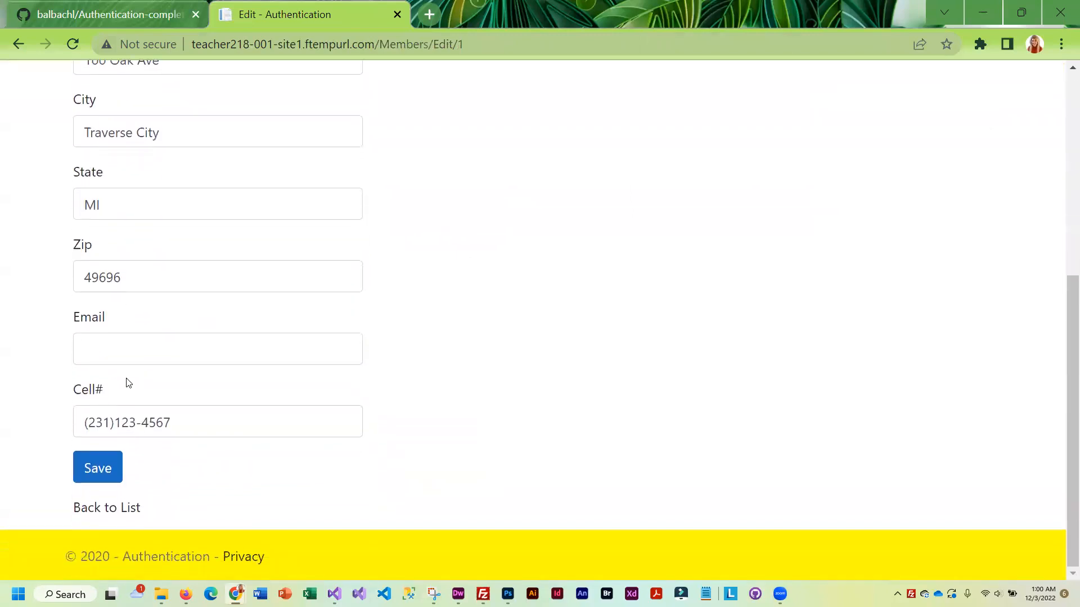
click(119, 354)
scroll(611, 414, up, 6)
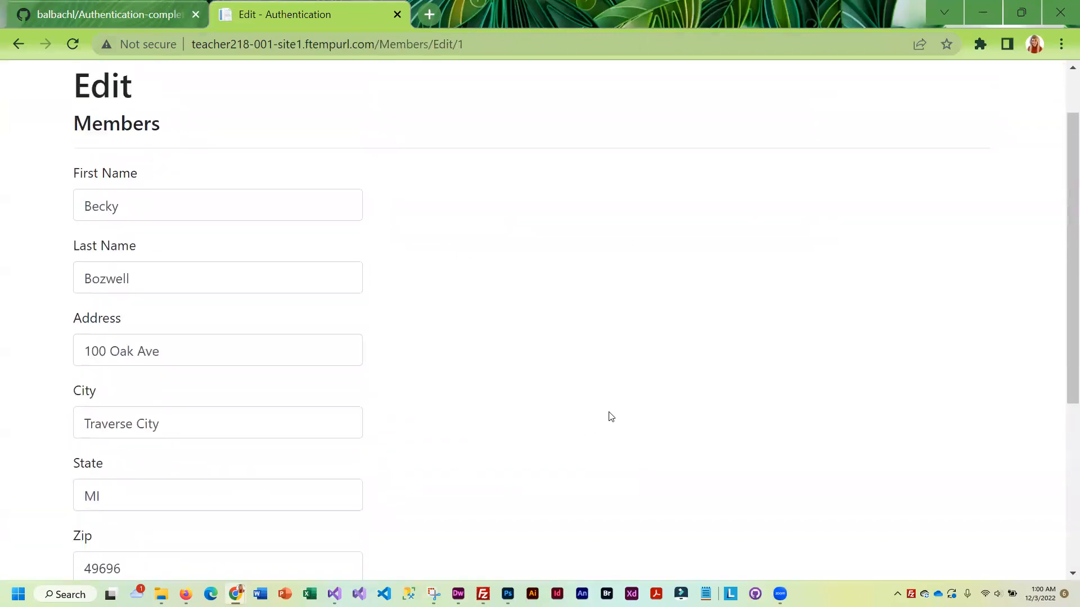
scroll(602, 419, down, 4)
scroll(600, 422, up, 2)
scroll(577, 421, down, 3)
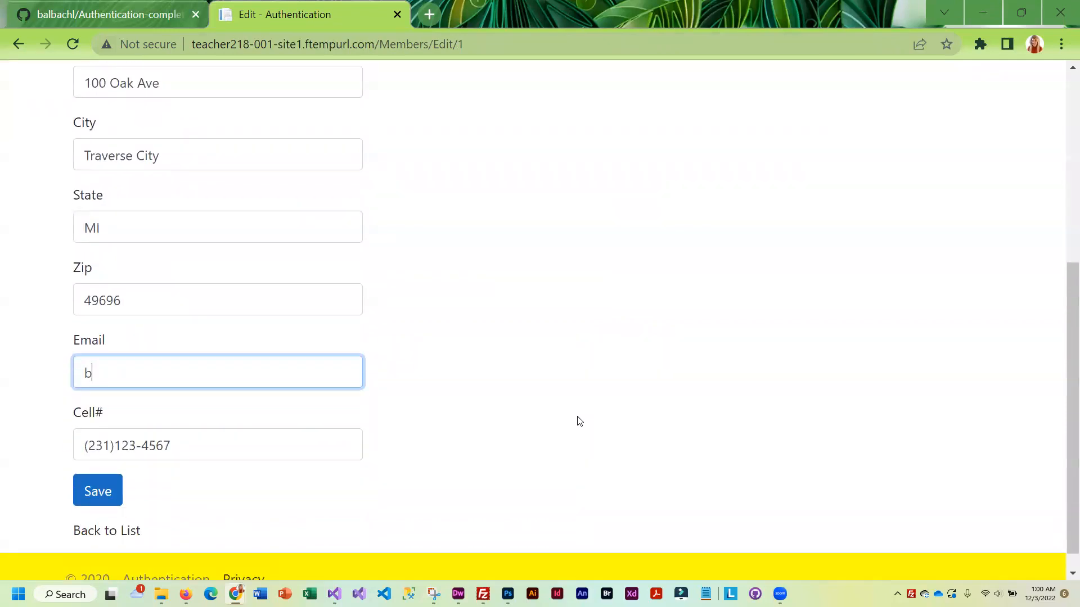
click(97, 490)
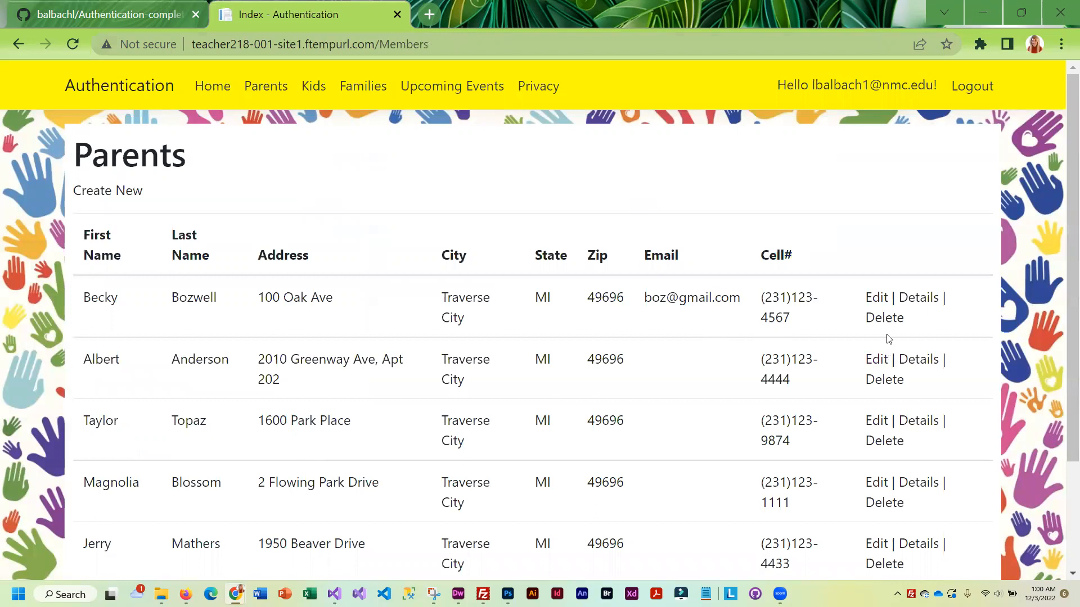
Browse the parent's Details, Kids, Family Information and Upcoming Activities pages, ending on Home
click(918, 298)
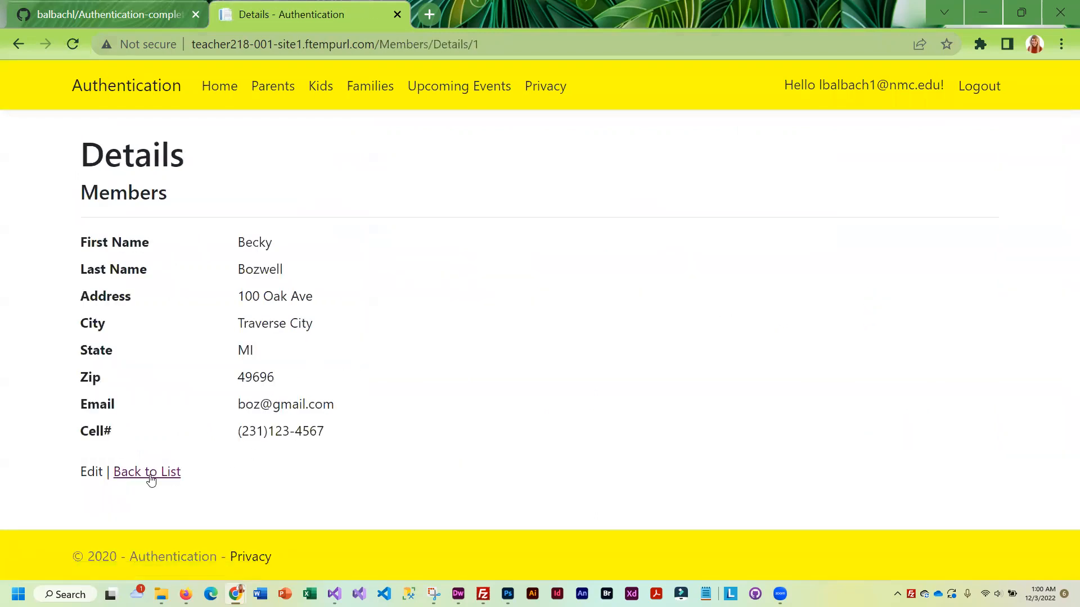
click(126, 472)
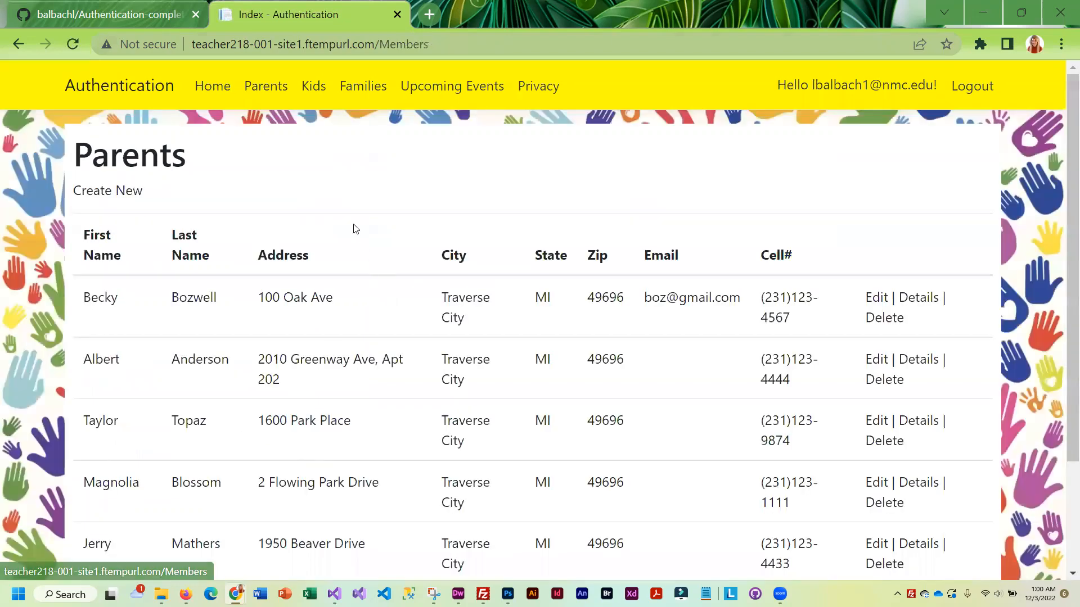
click(322, 106)
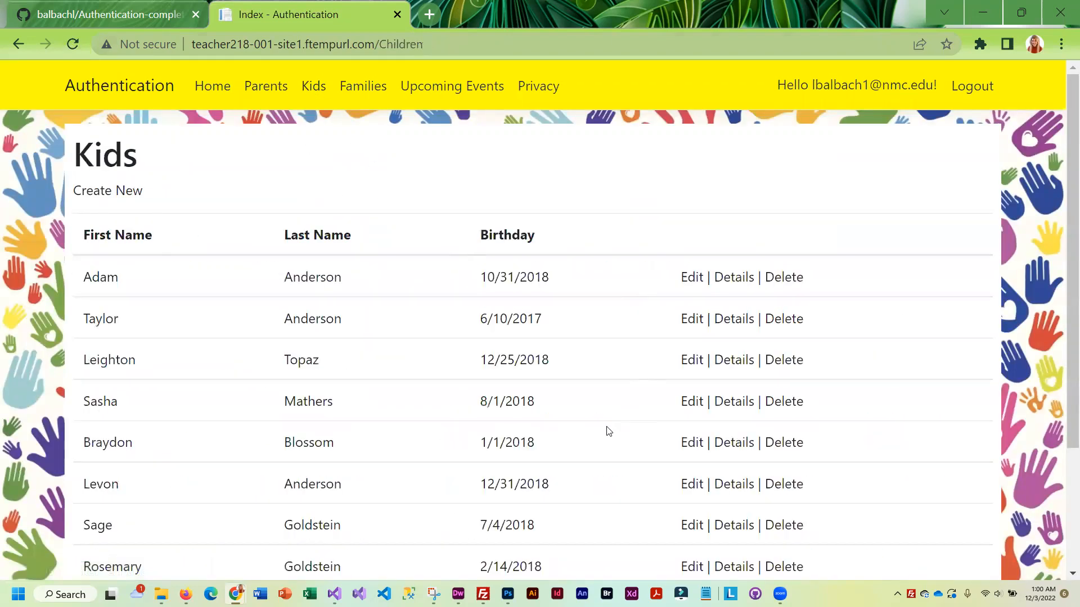
scroll(606, 431, down, 3)
scroll(601, 419, up, 3)
click(382, 92)
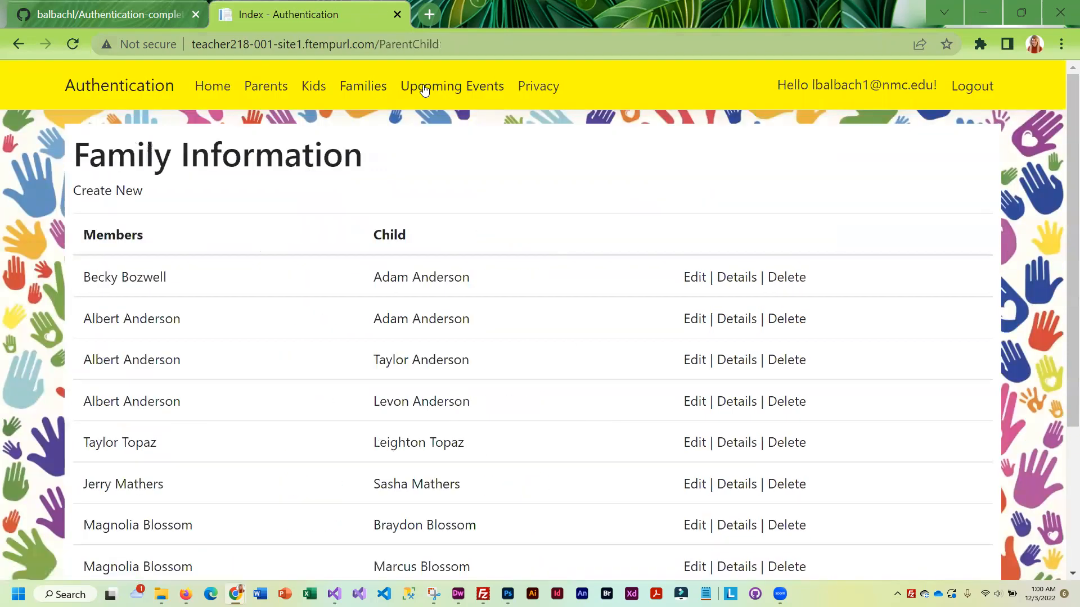
click(425, 90)
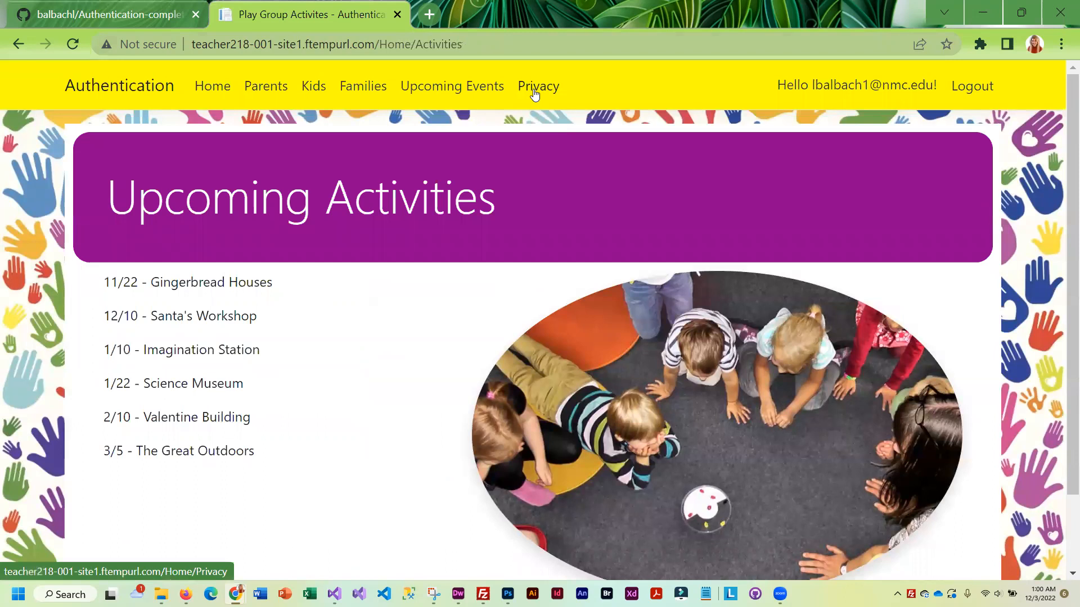
click(214, 87)
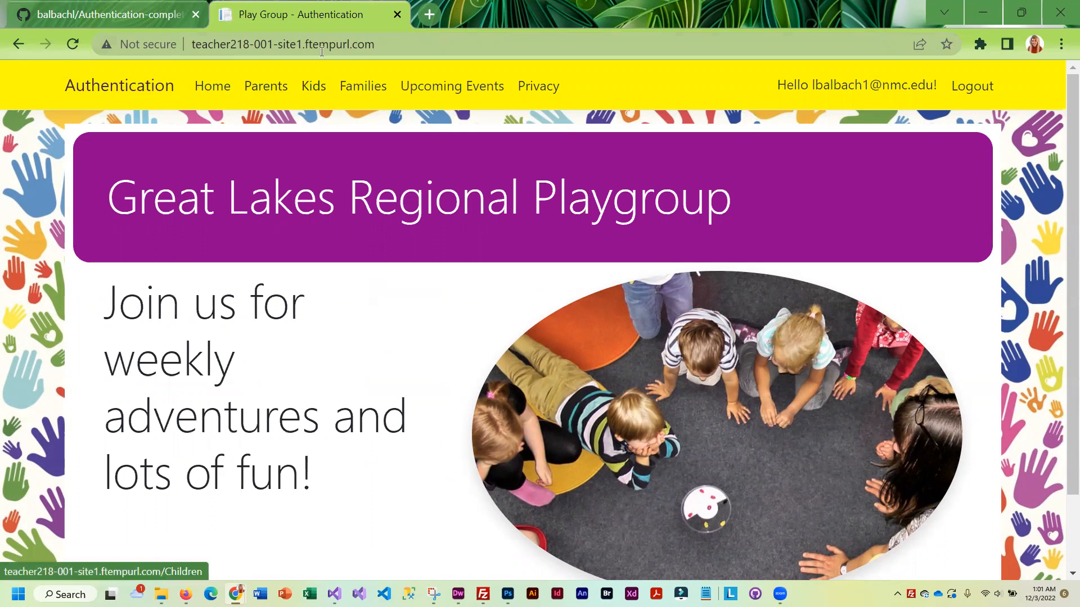
click(234, 52)
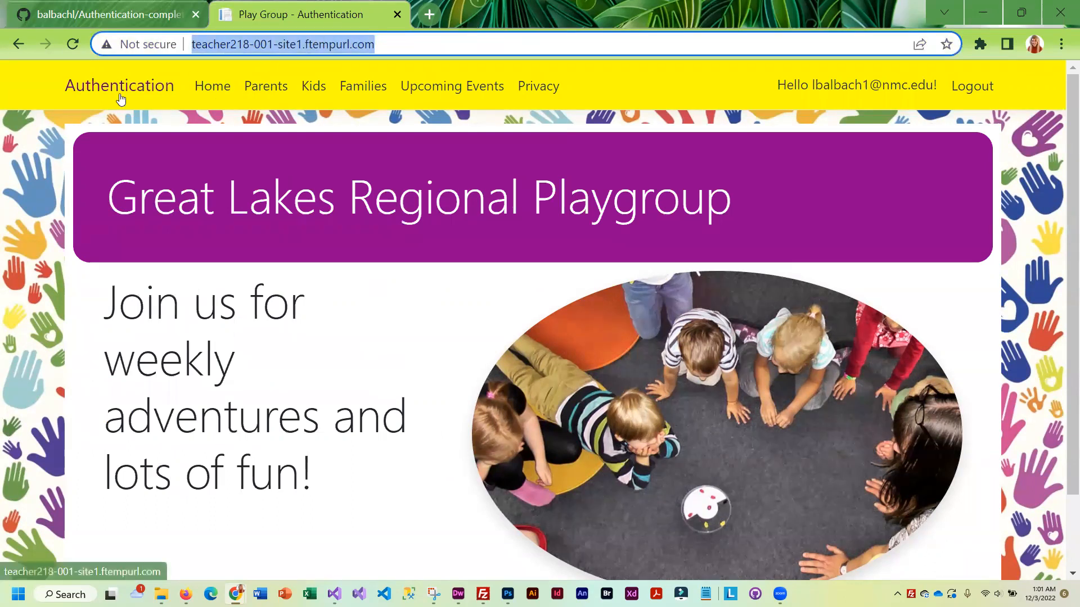
click(111, 21)
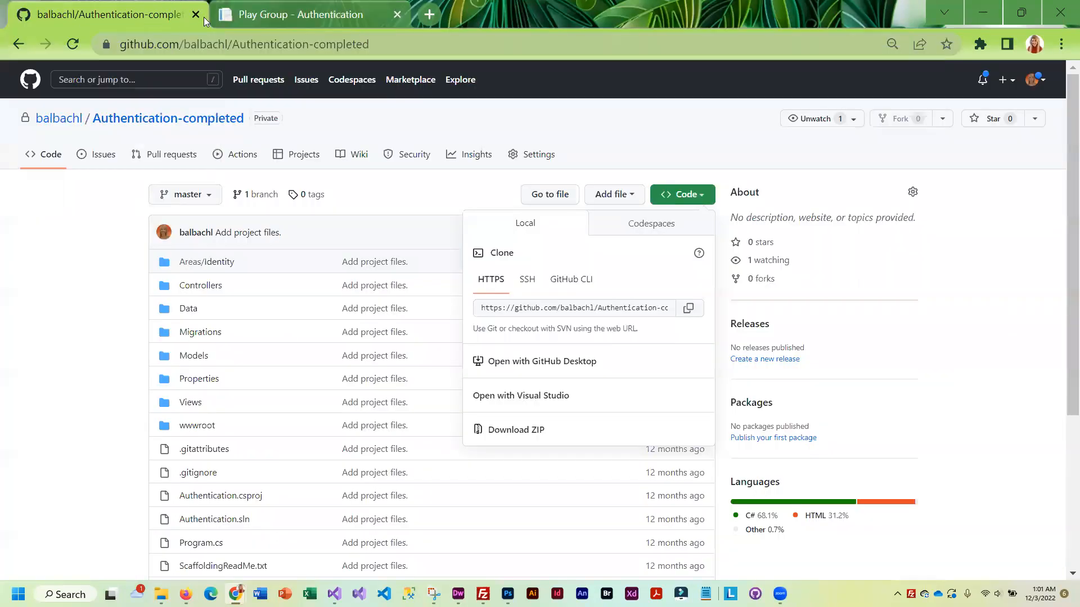
click(283, 17)
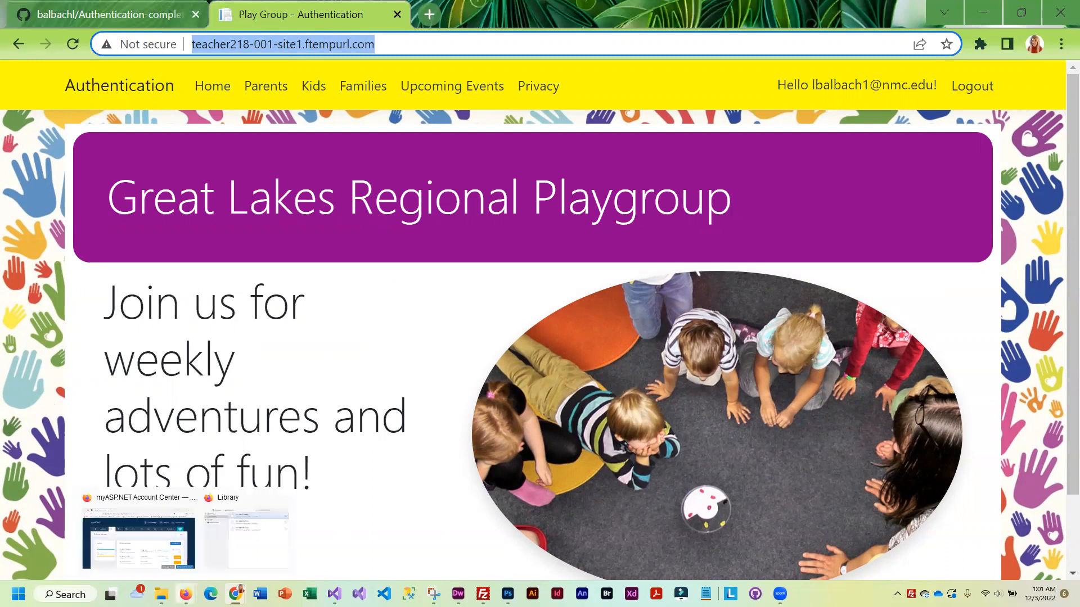
In Firefox's myASP.NET panel, open My Websites, preview the playgroup site, then close its tab
click(137, 534)
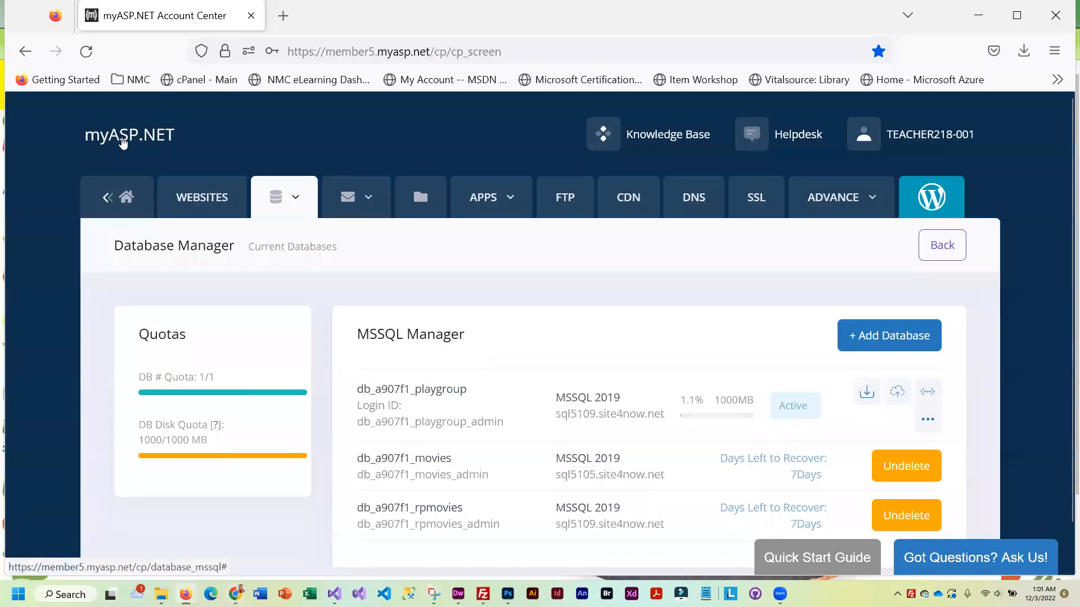
click(202, 197)
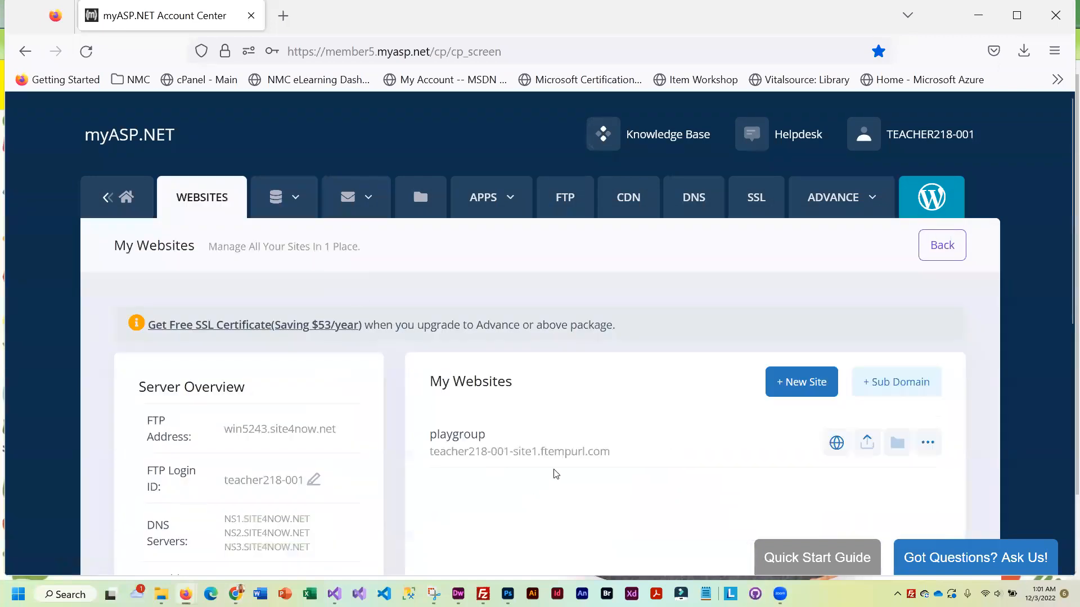
click(515, 452)
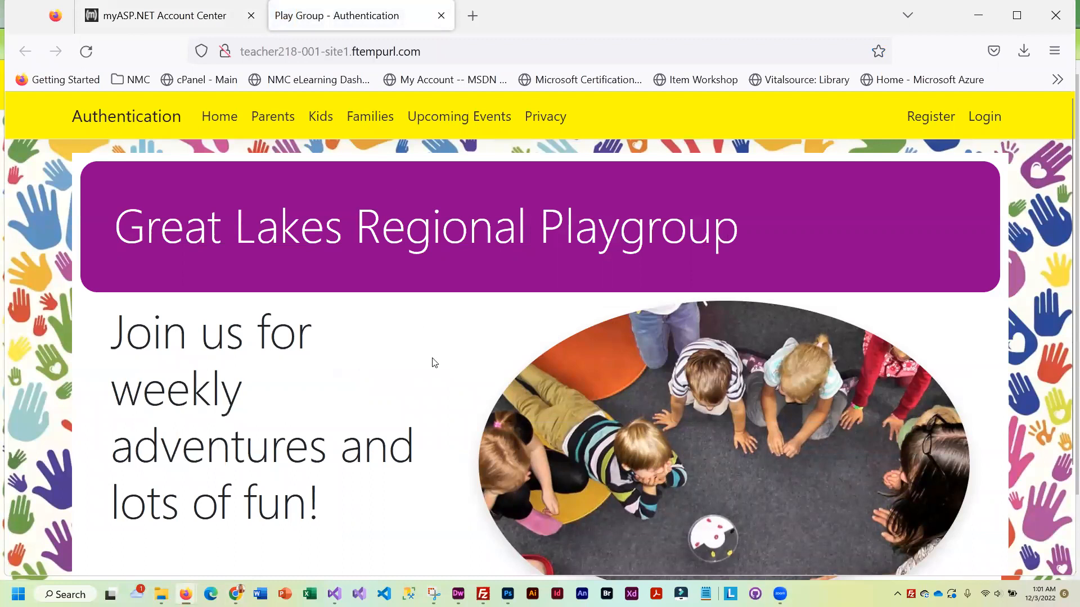
click(441, 15)
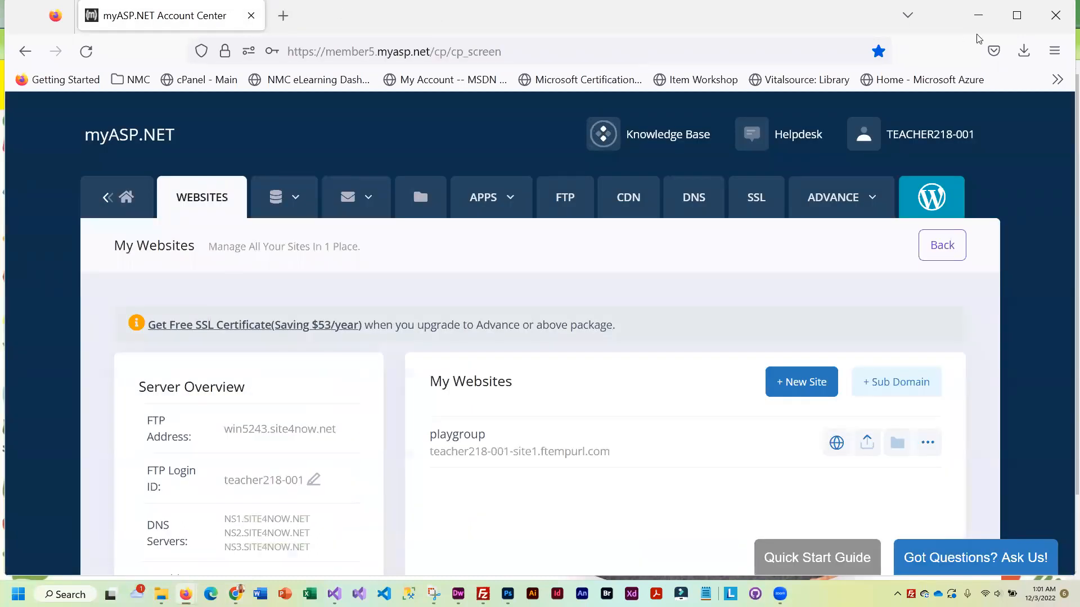